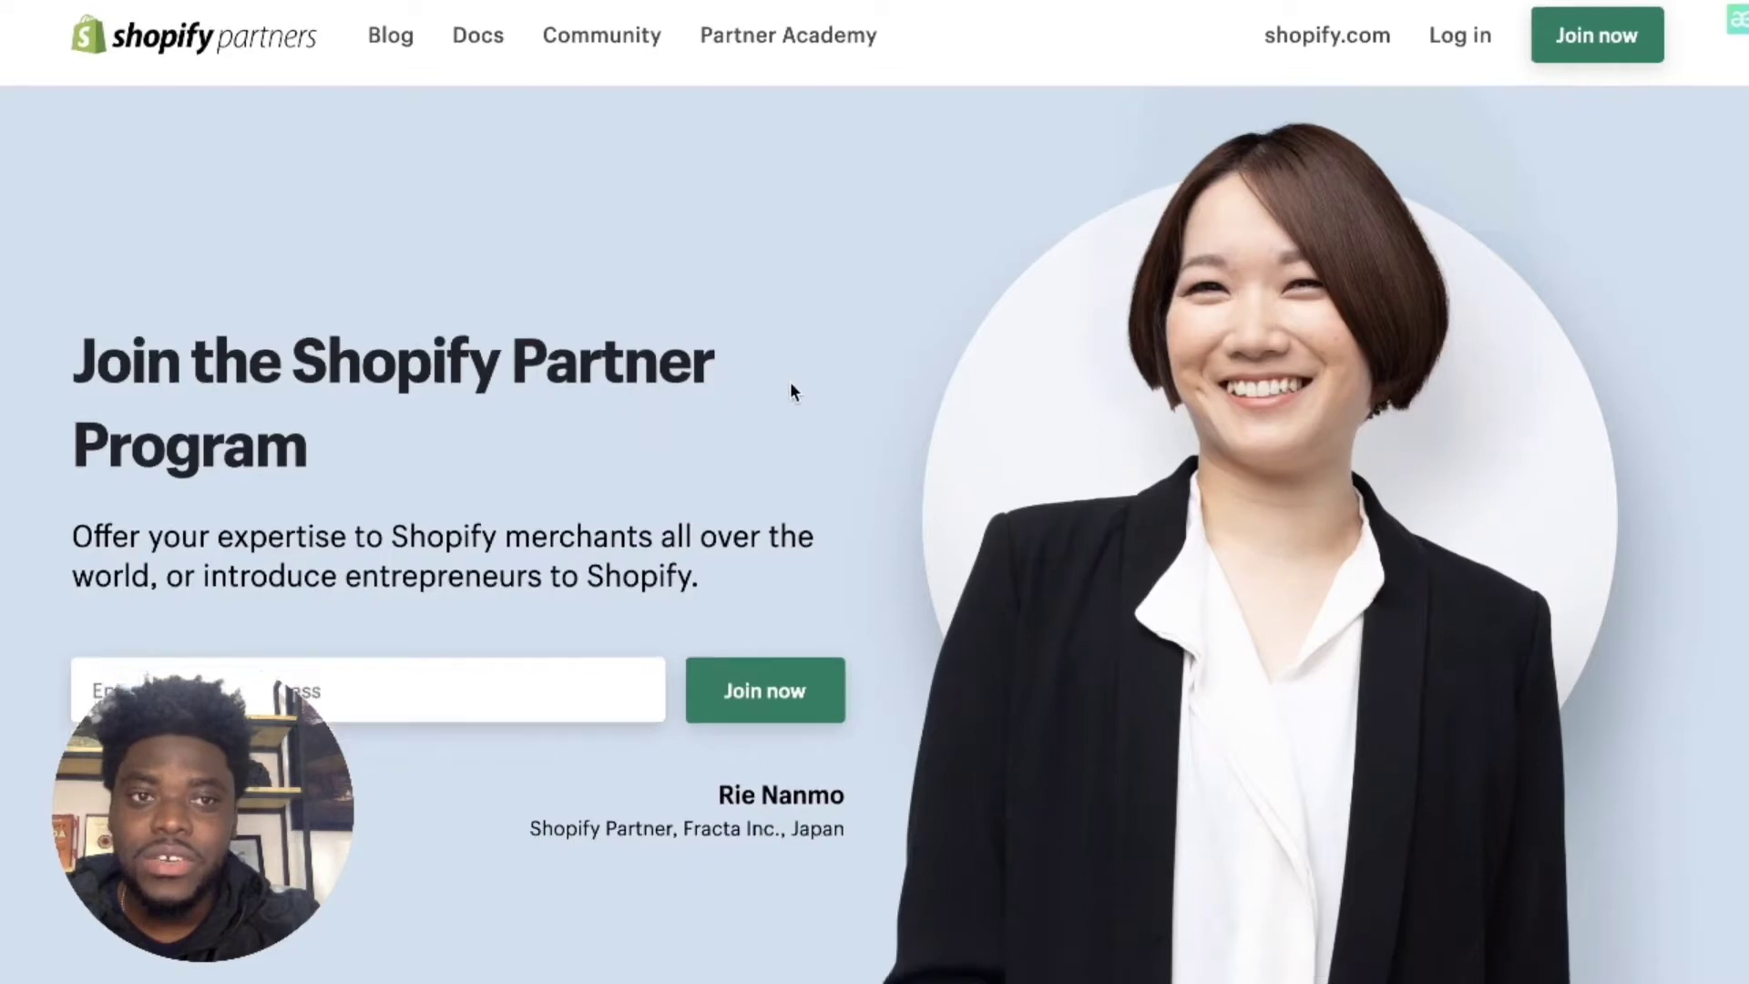
Step: Skim the Partners landing page, then begin Partner Program sign-up with Join now
scroll(793, 389, "down", 5)
scroll(793, 390, "up", 5)
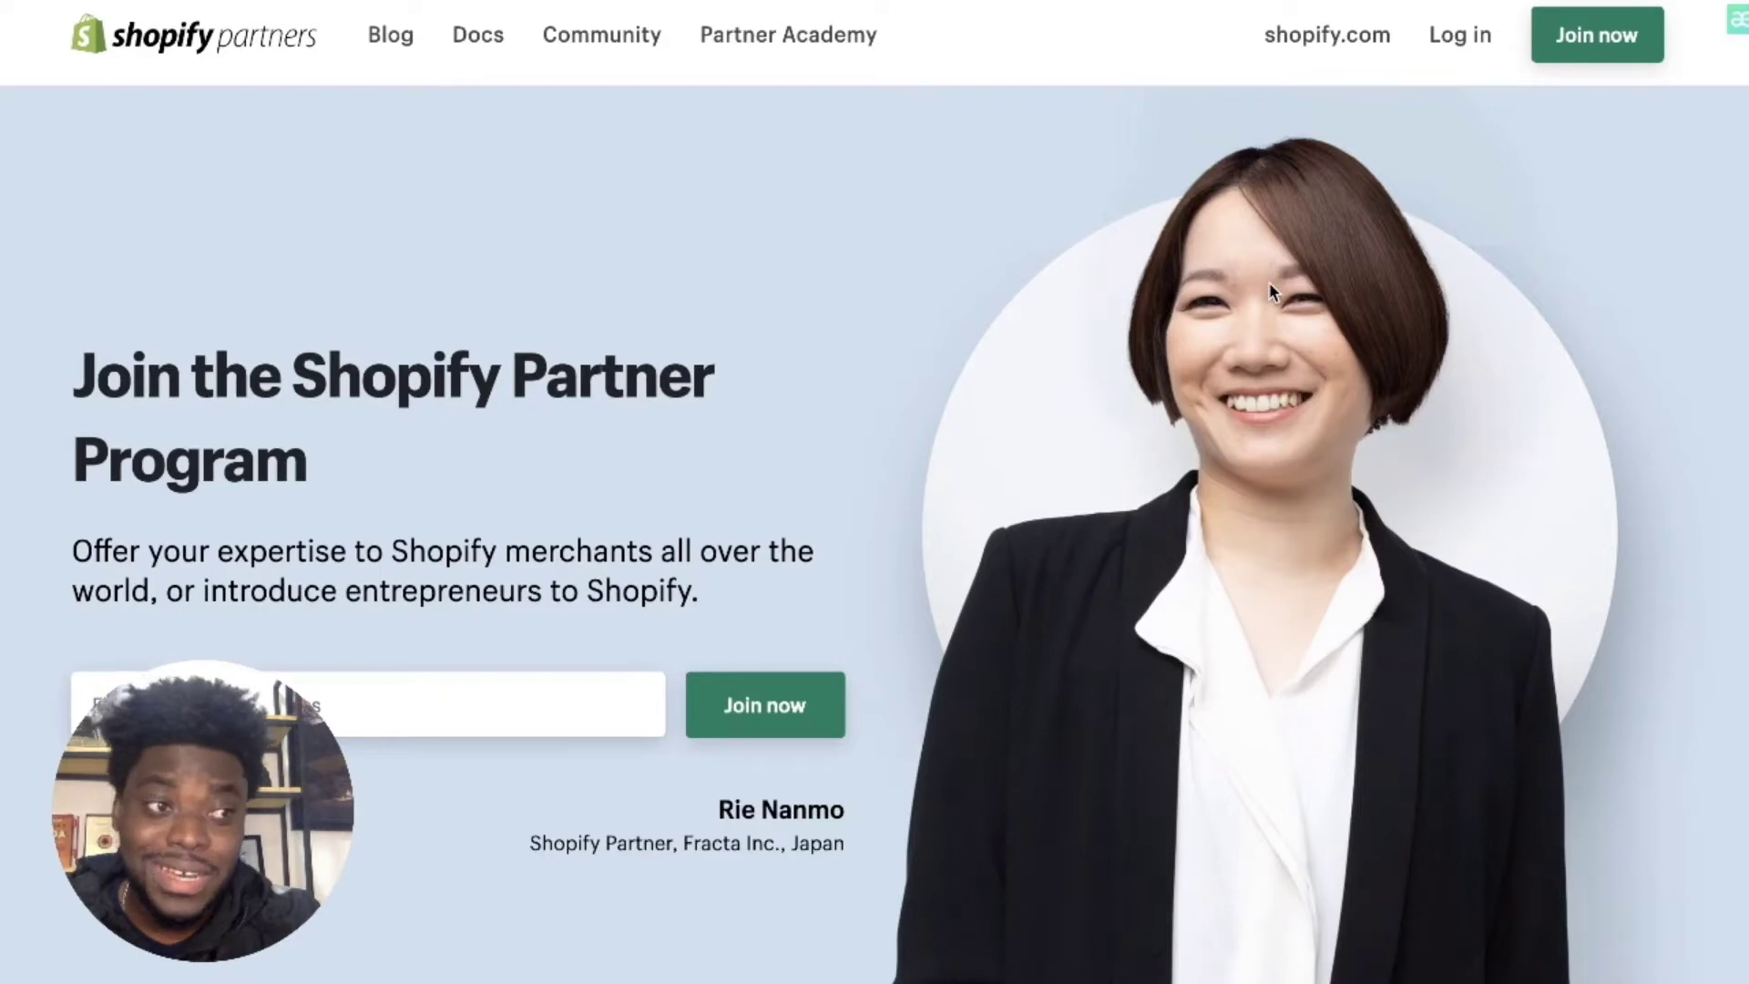
left_click(1592, 35)
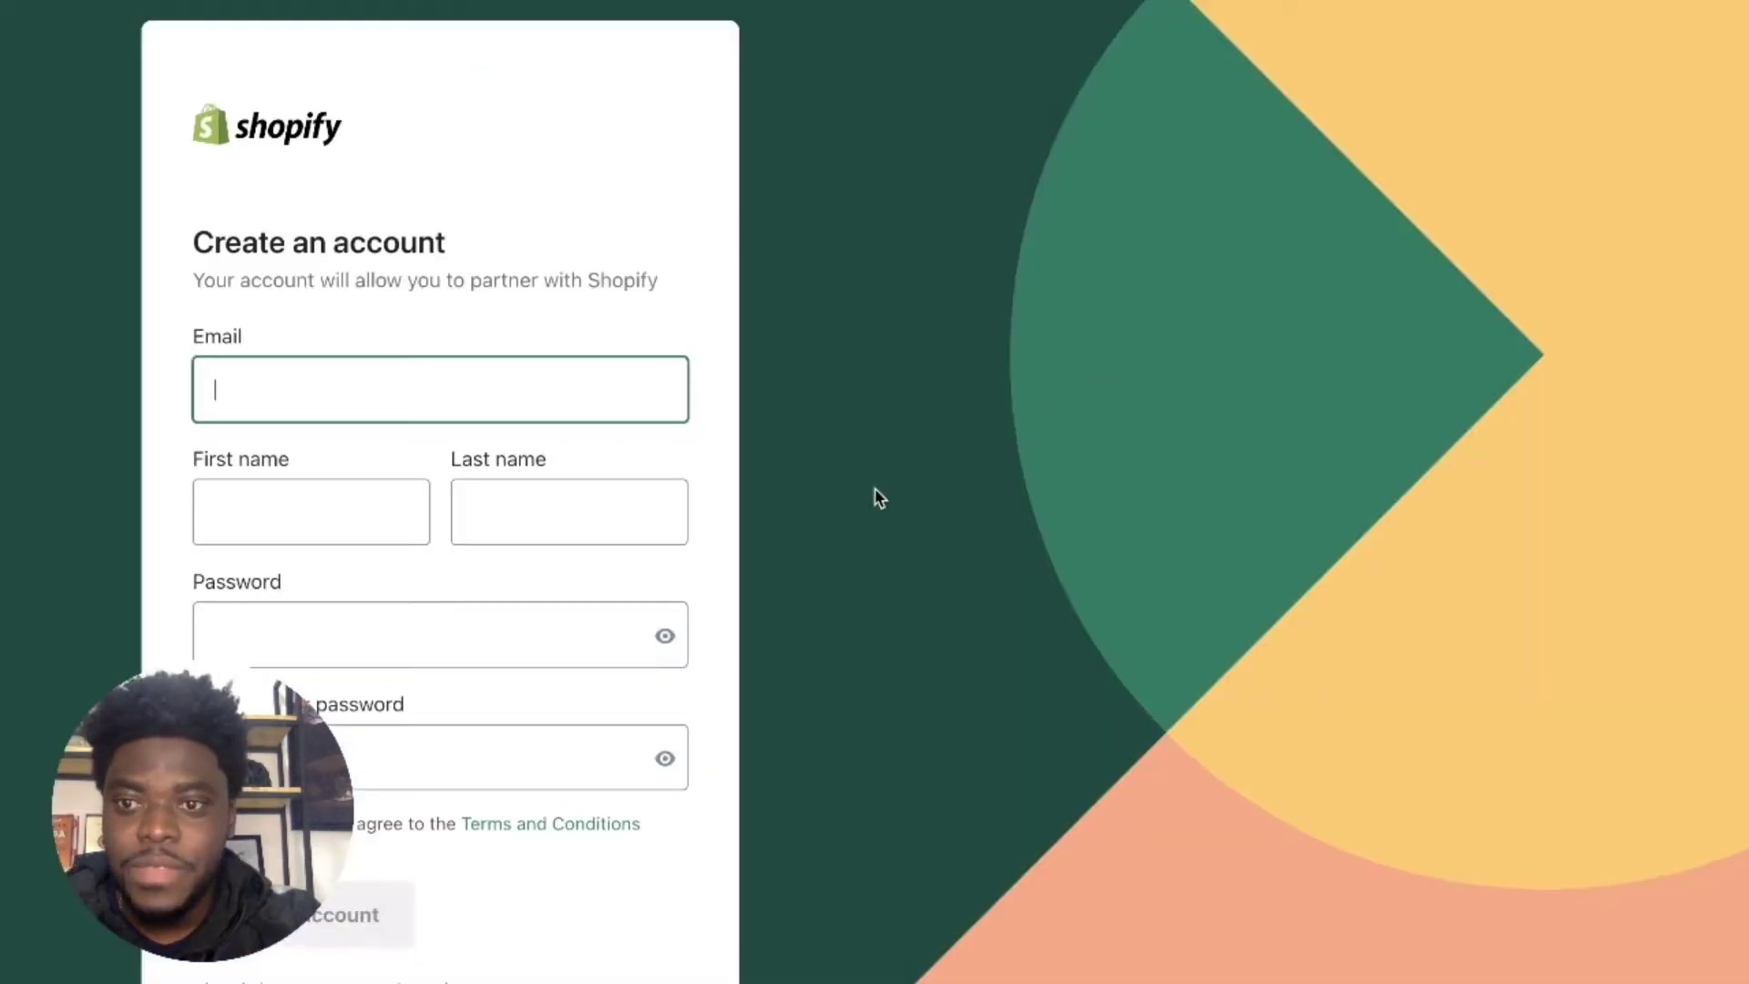
Step: Fill the email field with a saved address from the browser's autofill
left_click(397, 382)
left_click(641, 343)
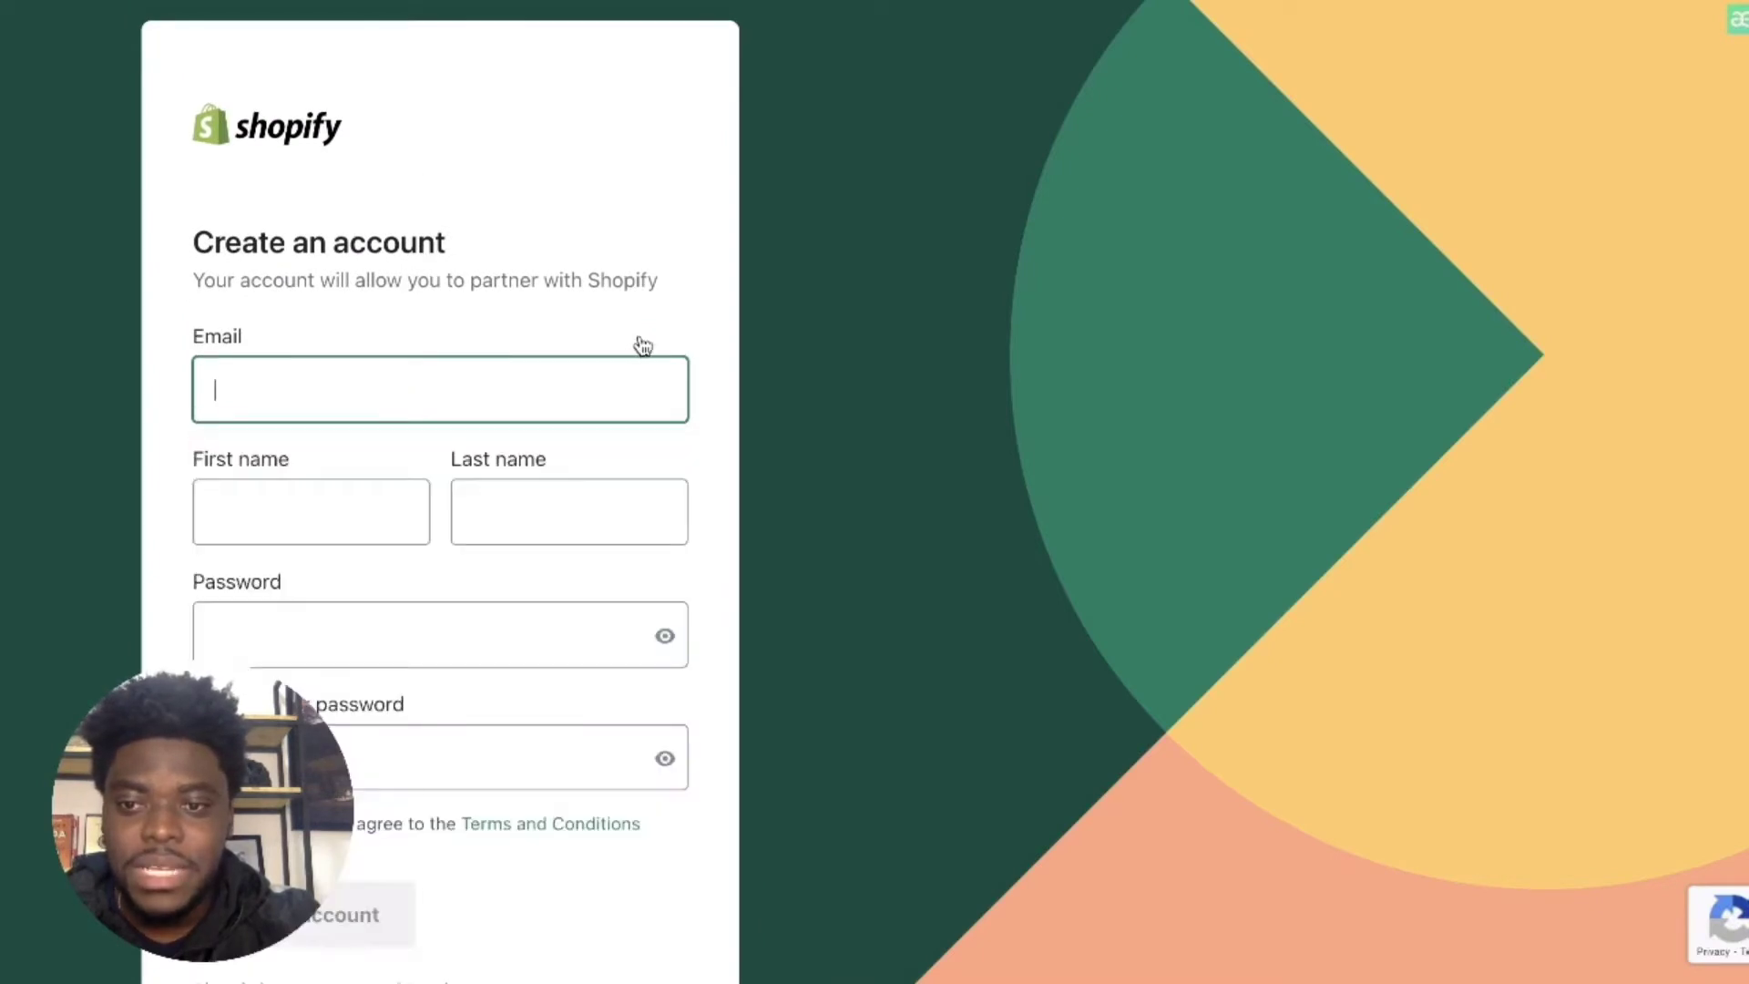
left_click(537, 376)
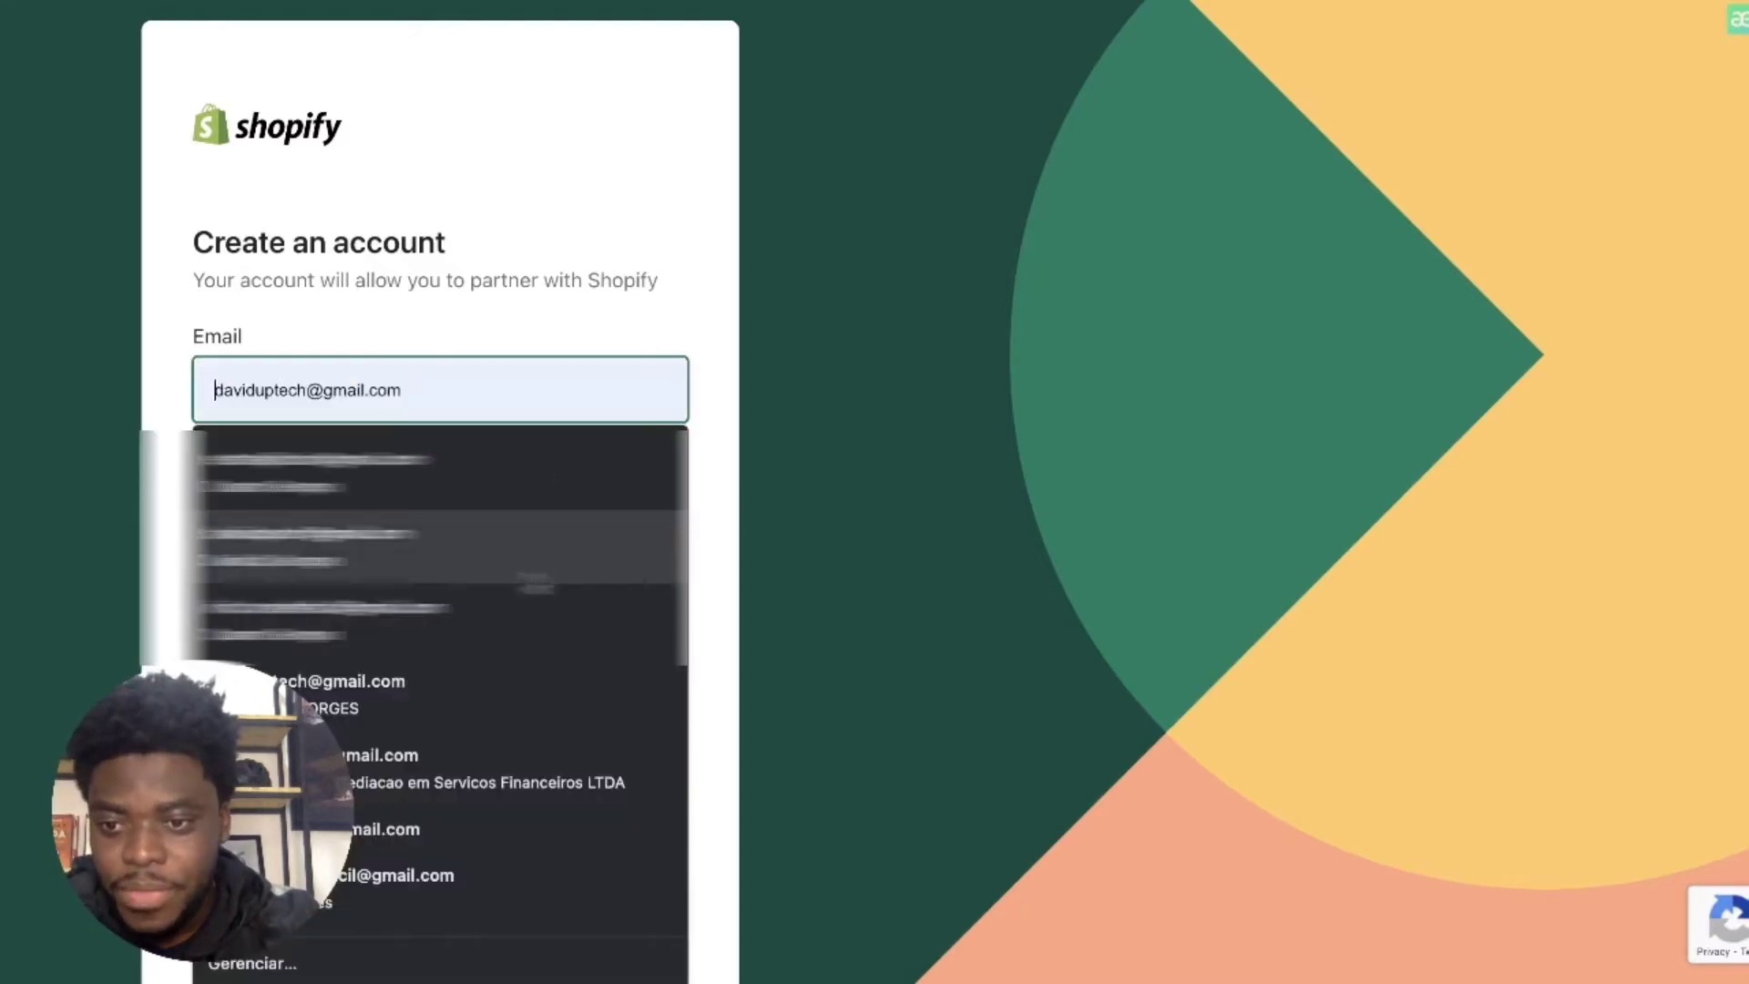
left_click(391, 871)
Step: Replace the autofilled first name, enter the last name, and start typing the password
double_click(337, 511)
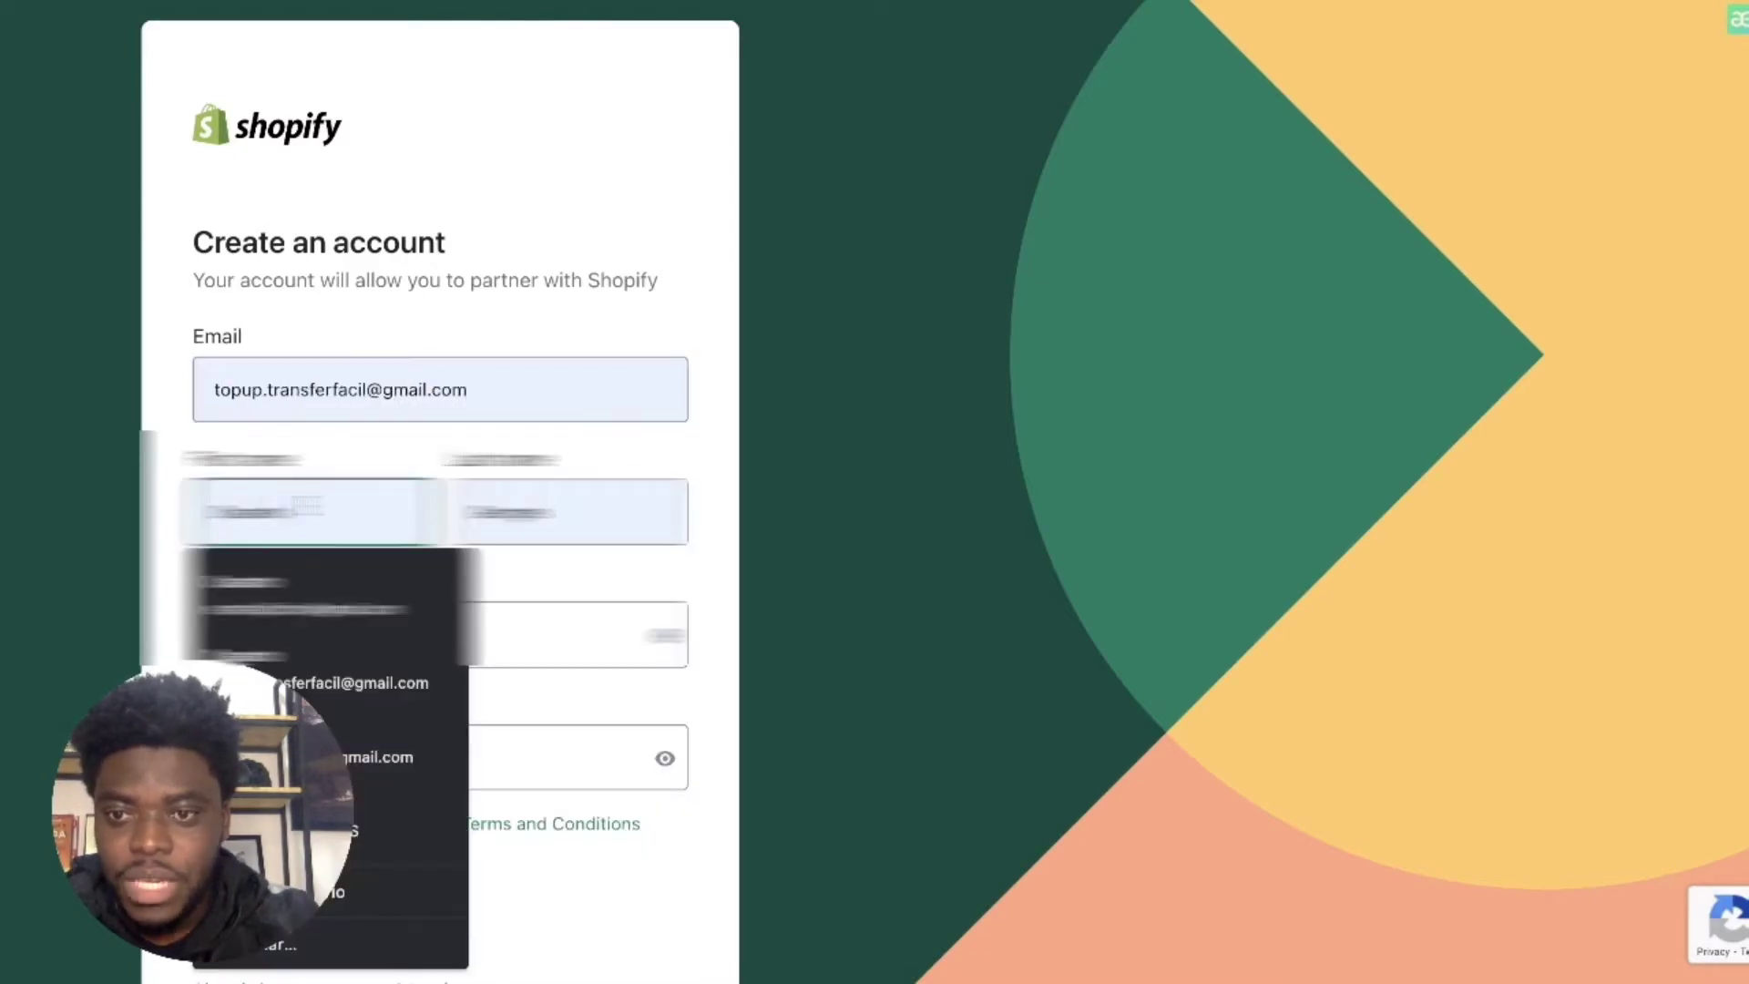
key("BackSpace")
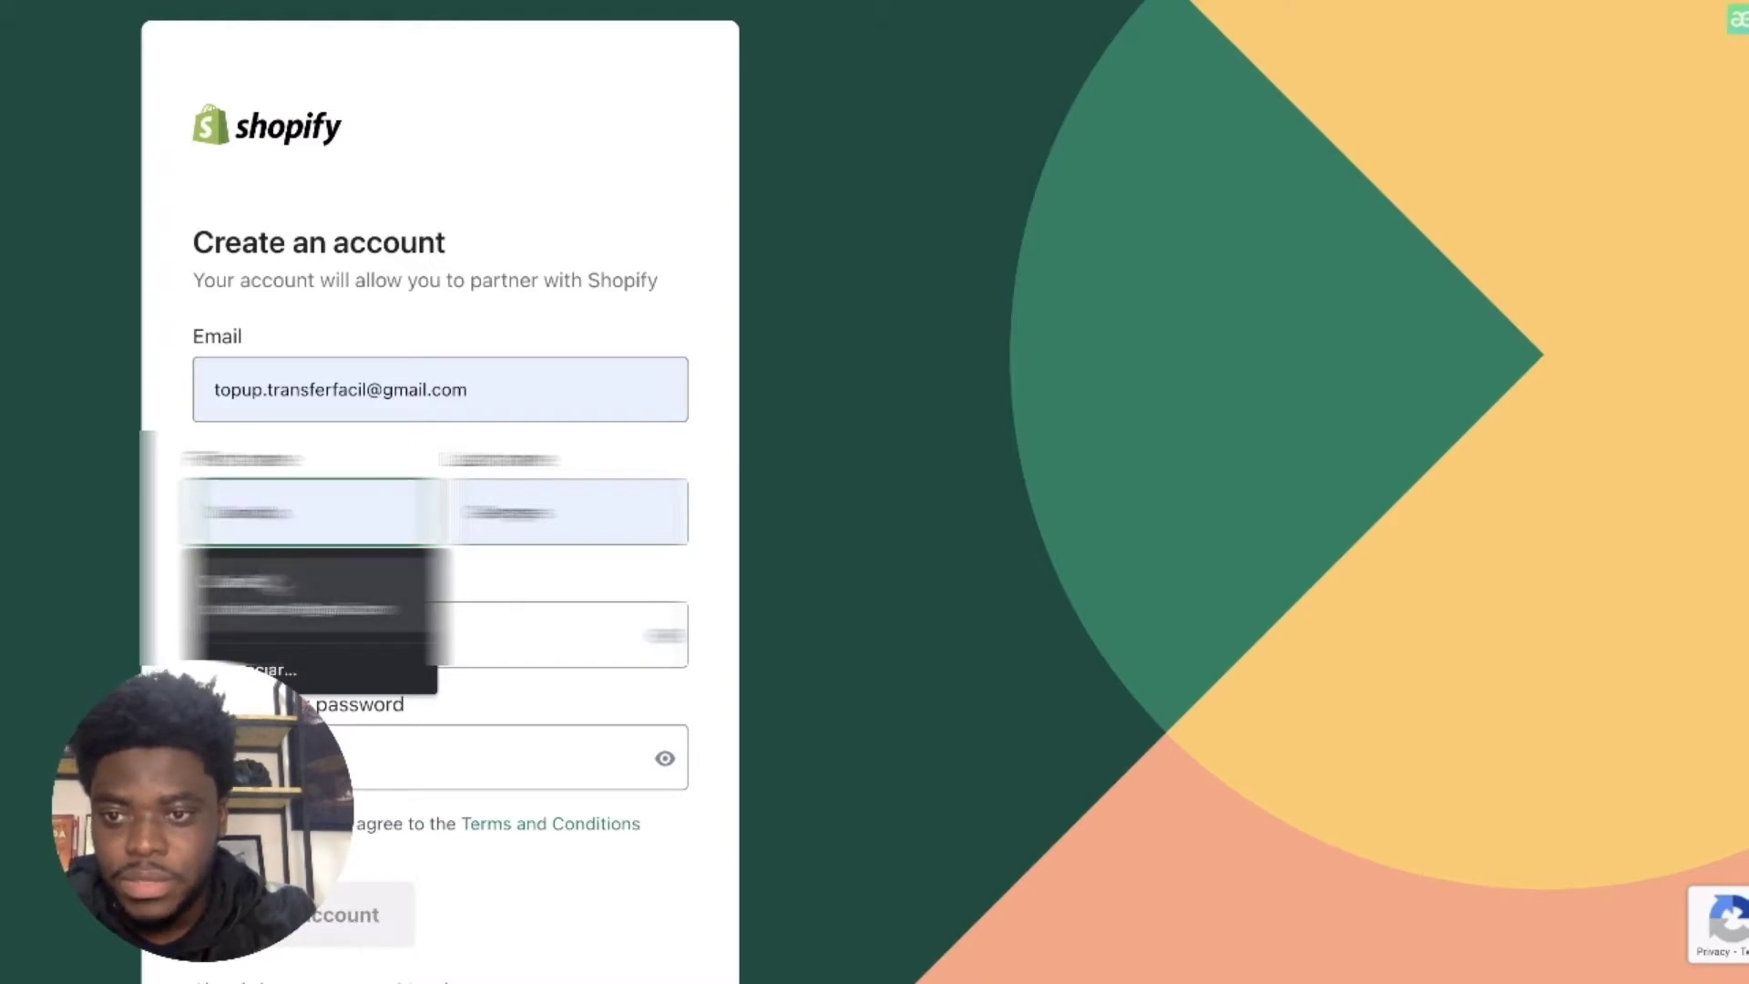
left_click(277, 583)
key("Tab")
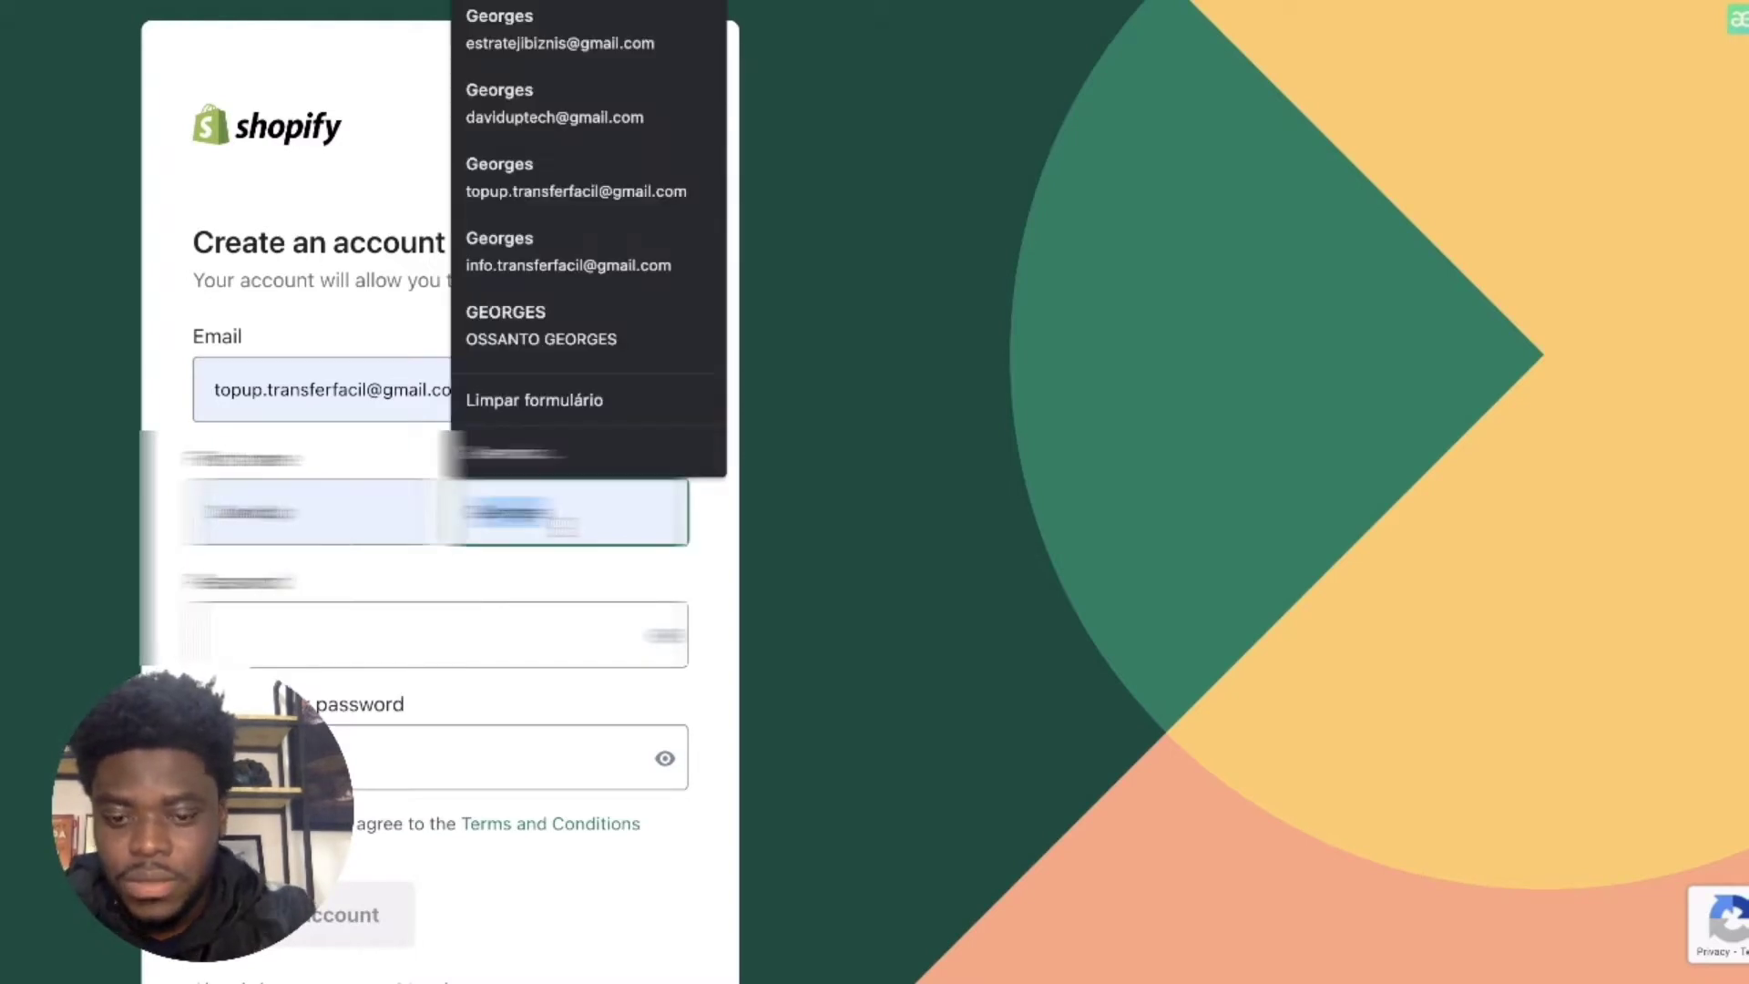
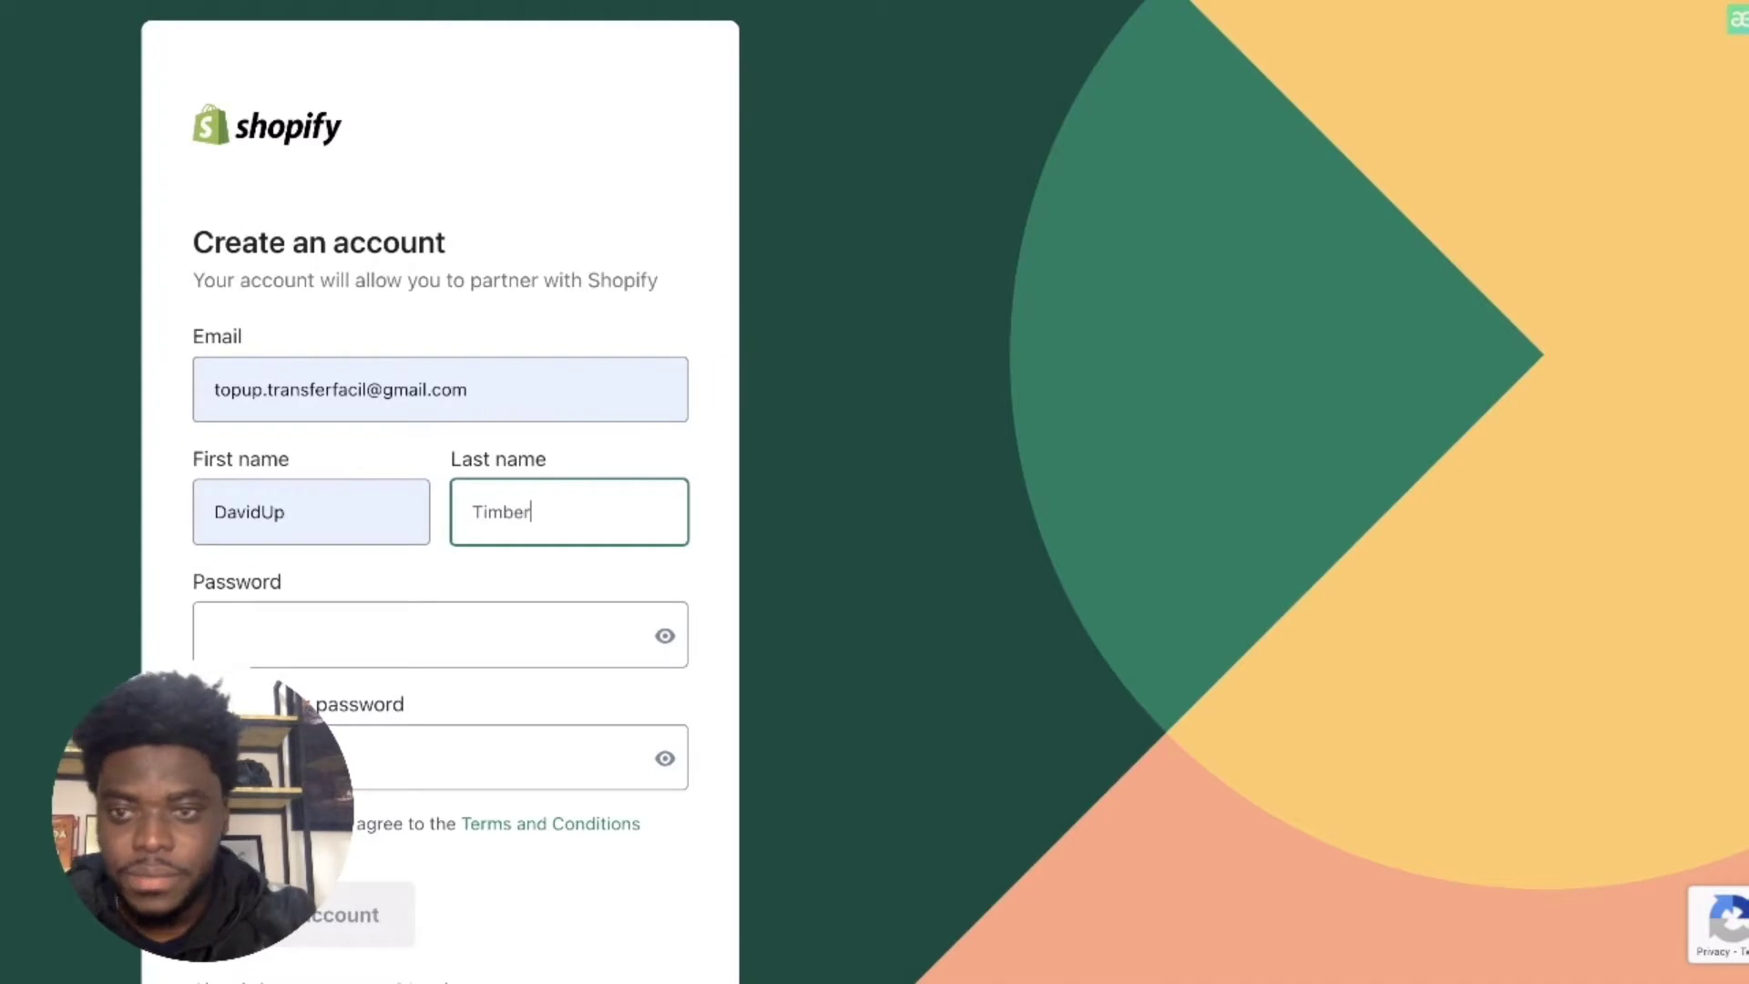
left_click(274, 612)
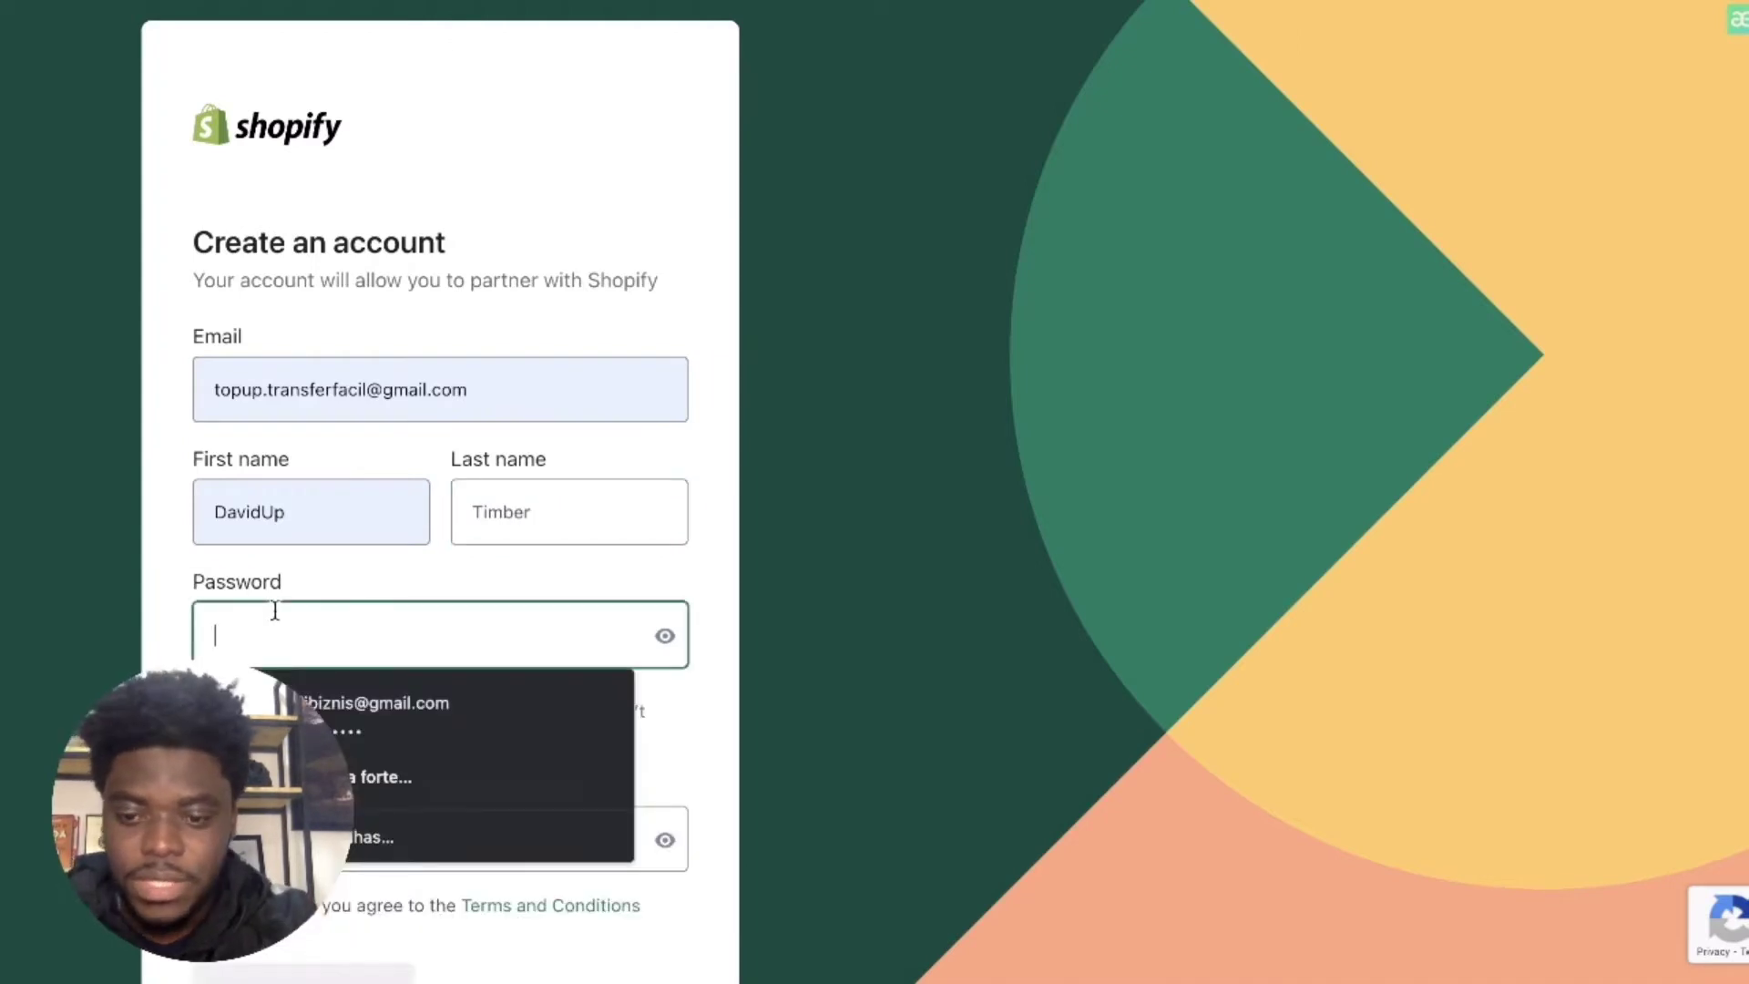
type("•••")
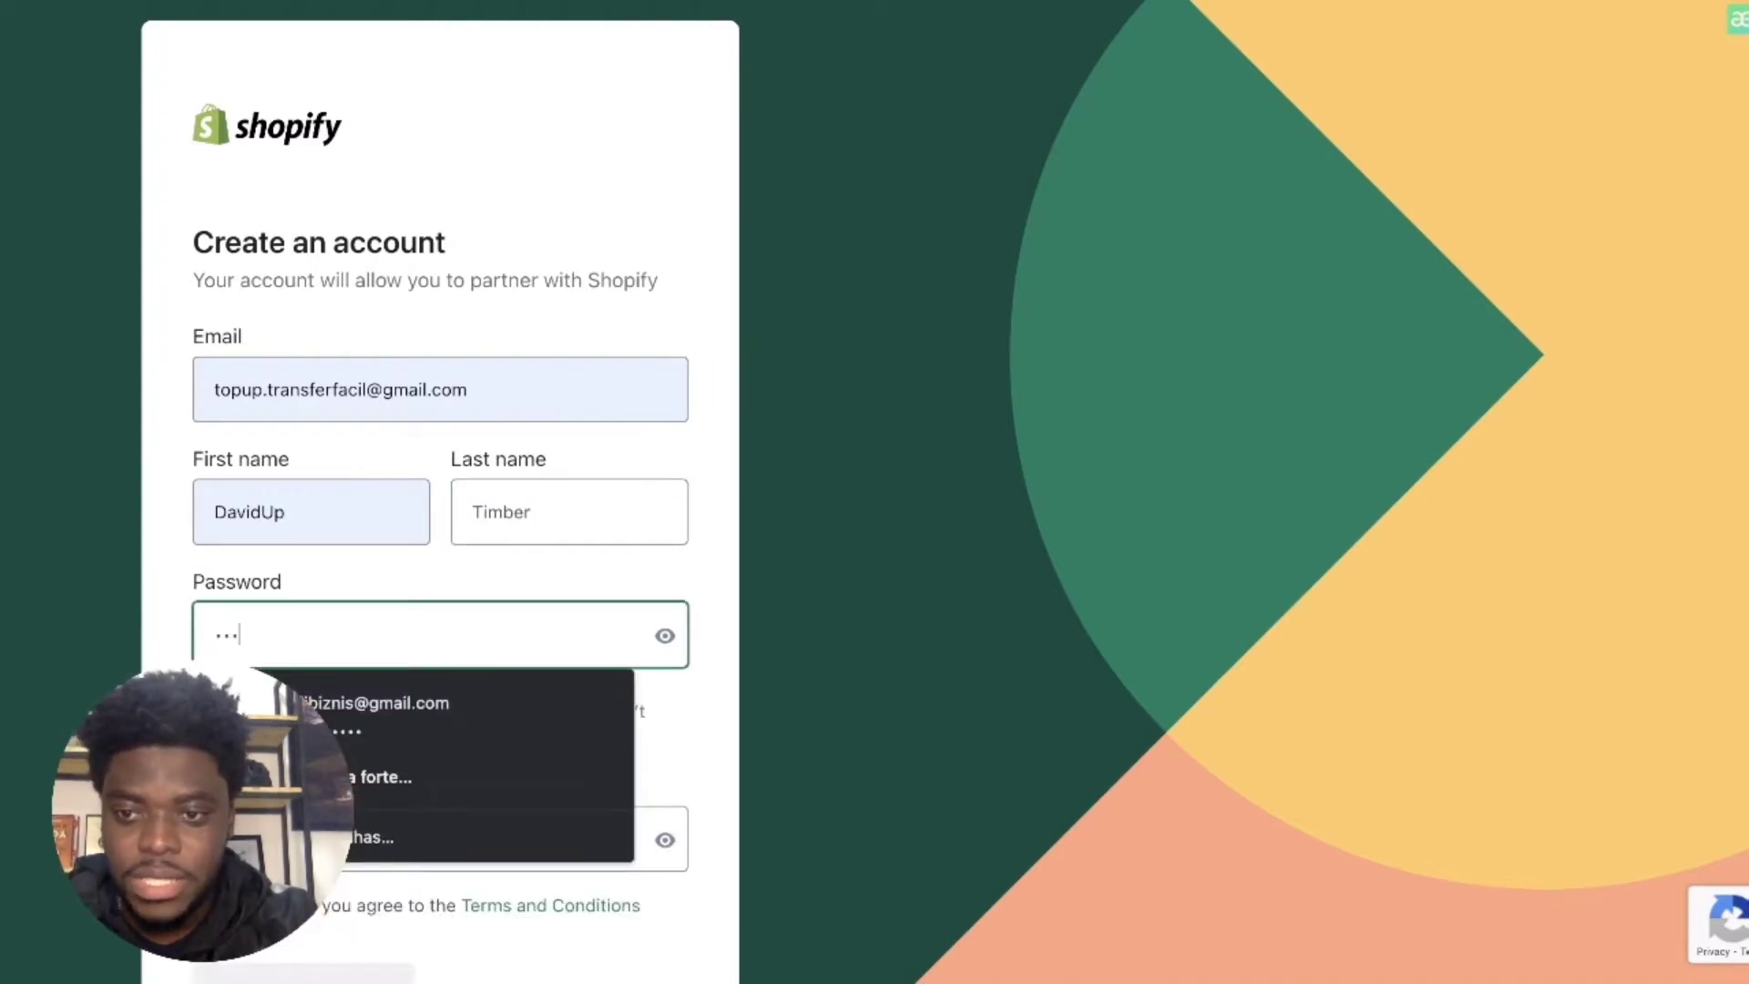
type("•••••")
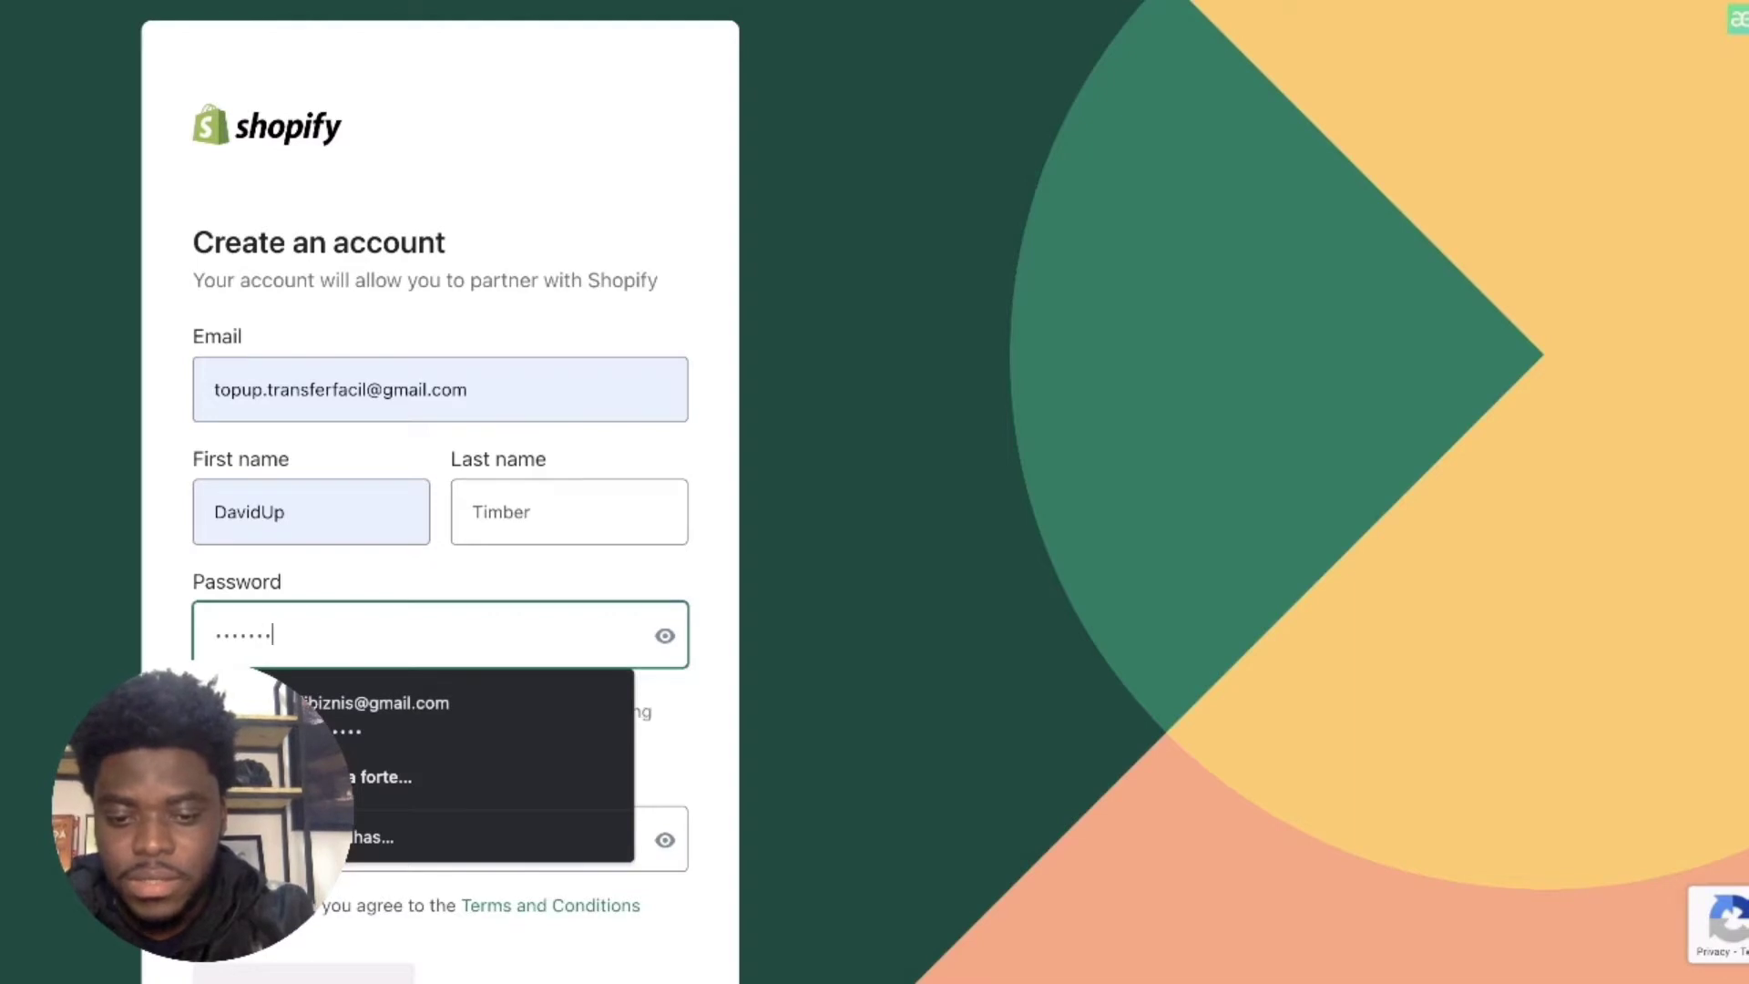
type("••••••")
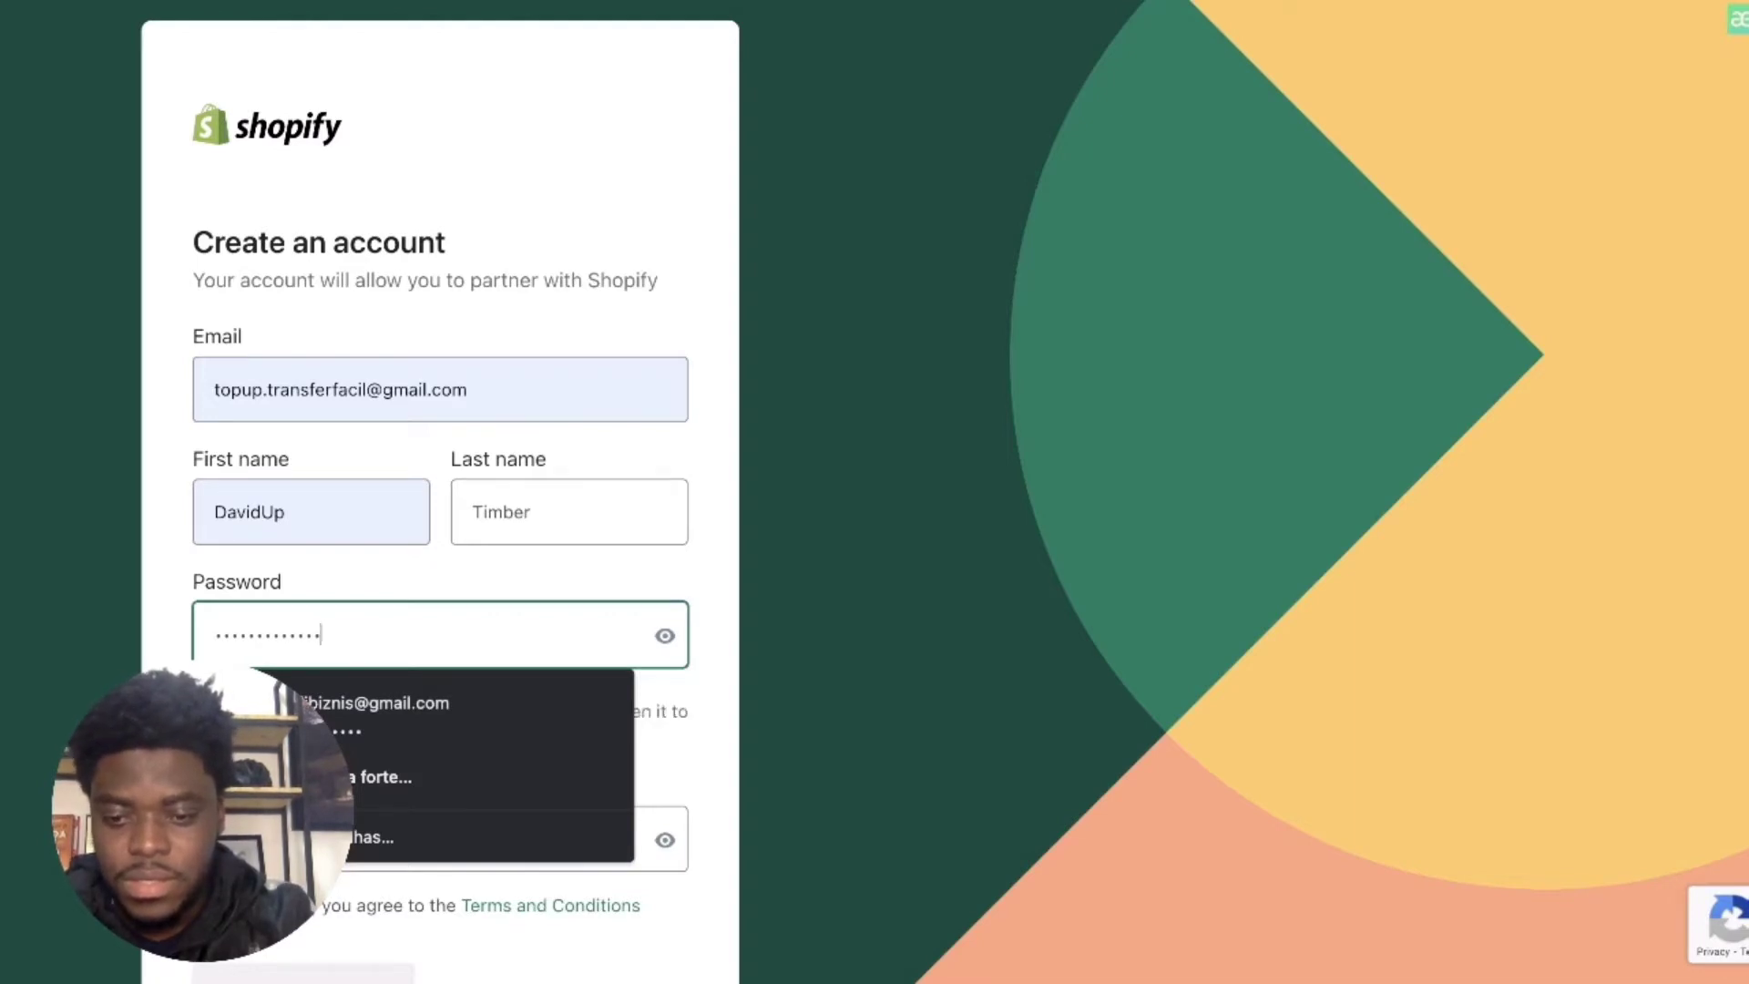
type("•")
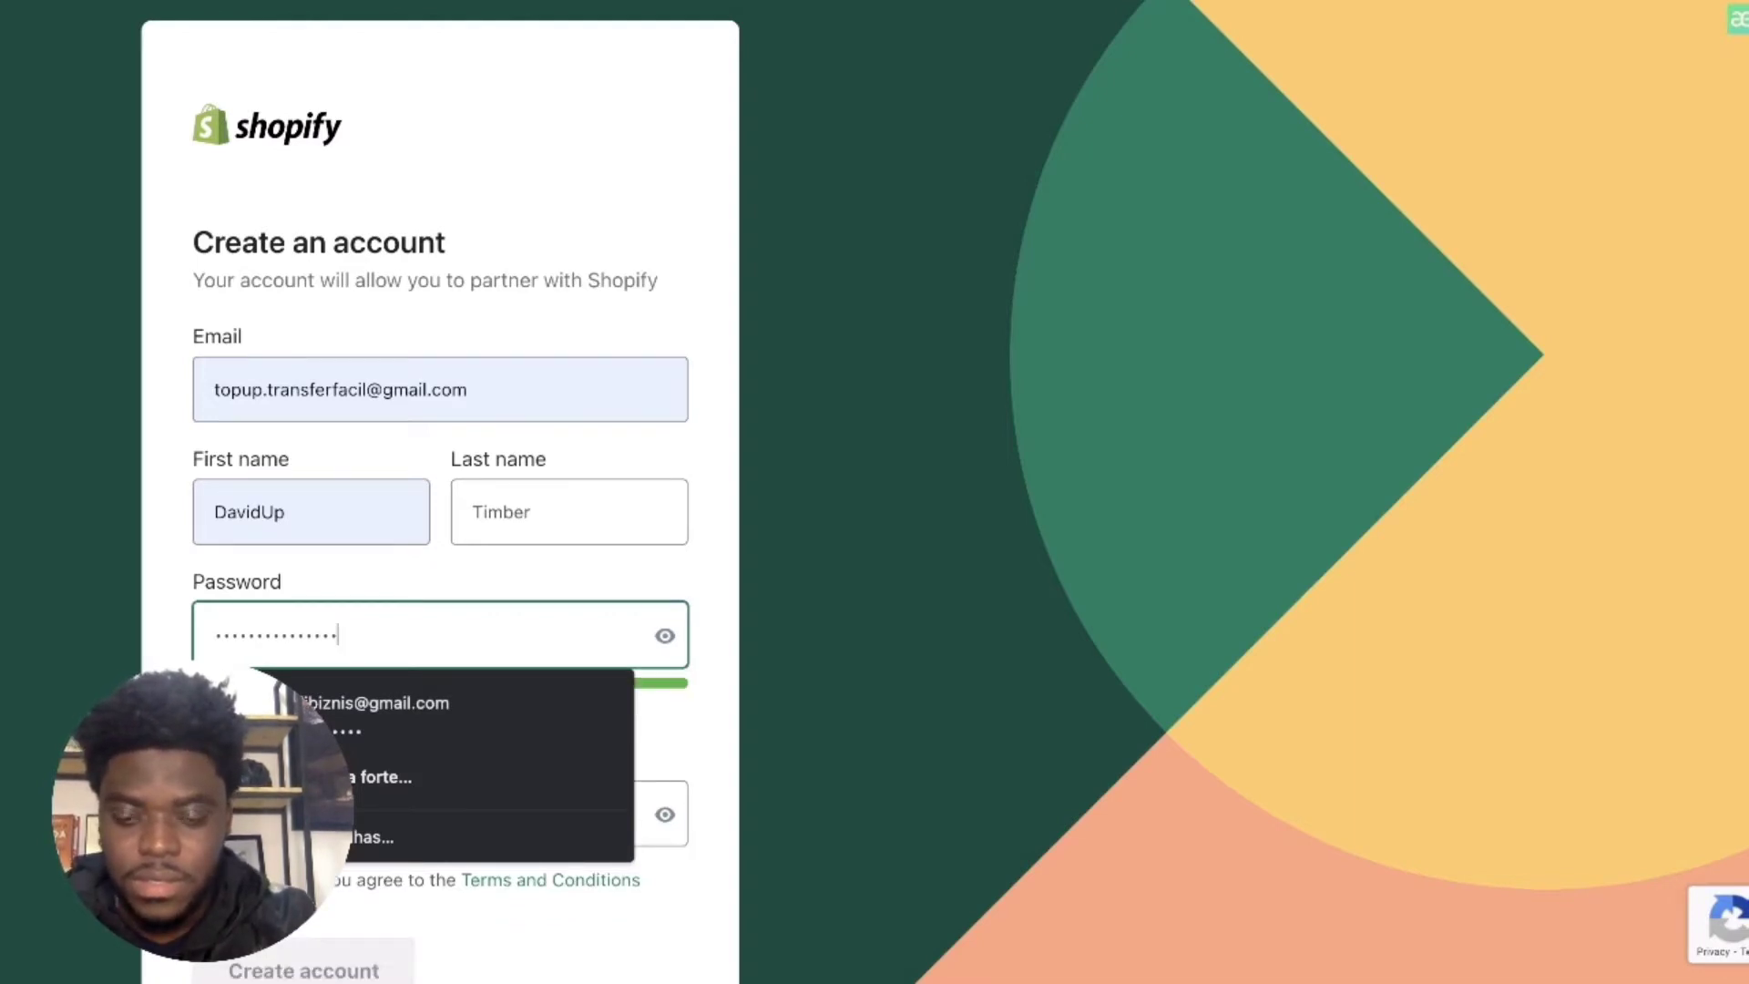
type("•••")
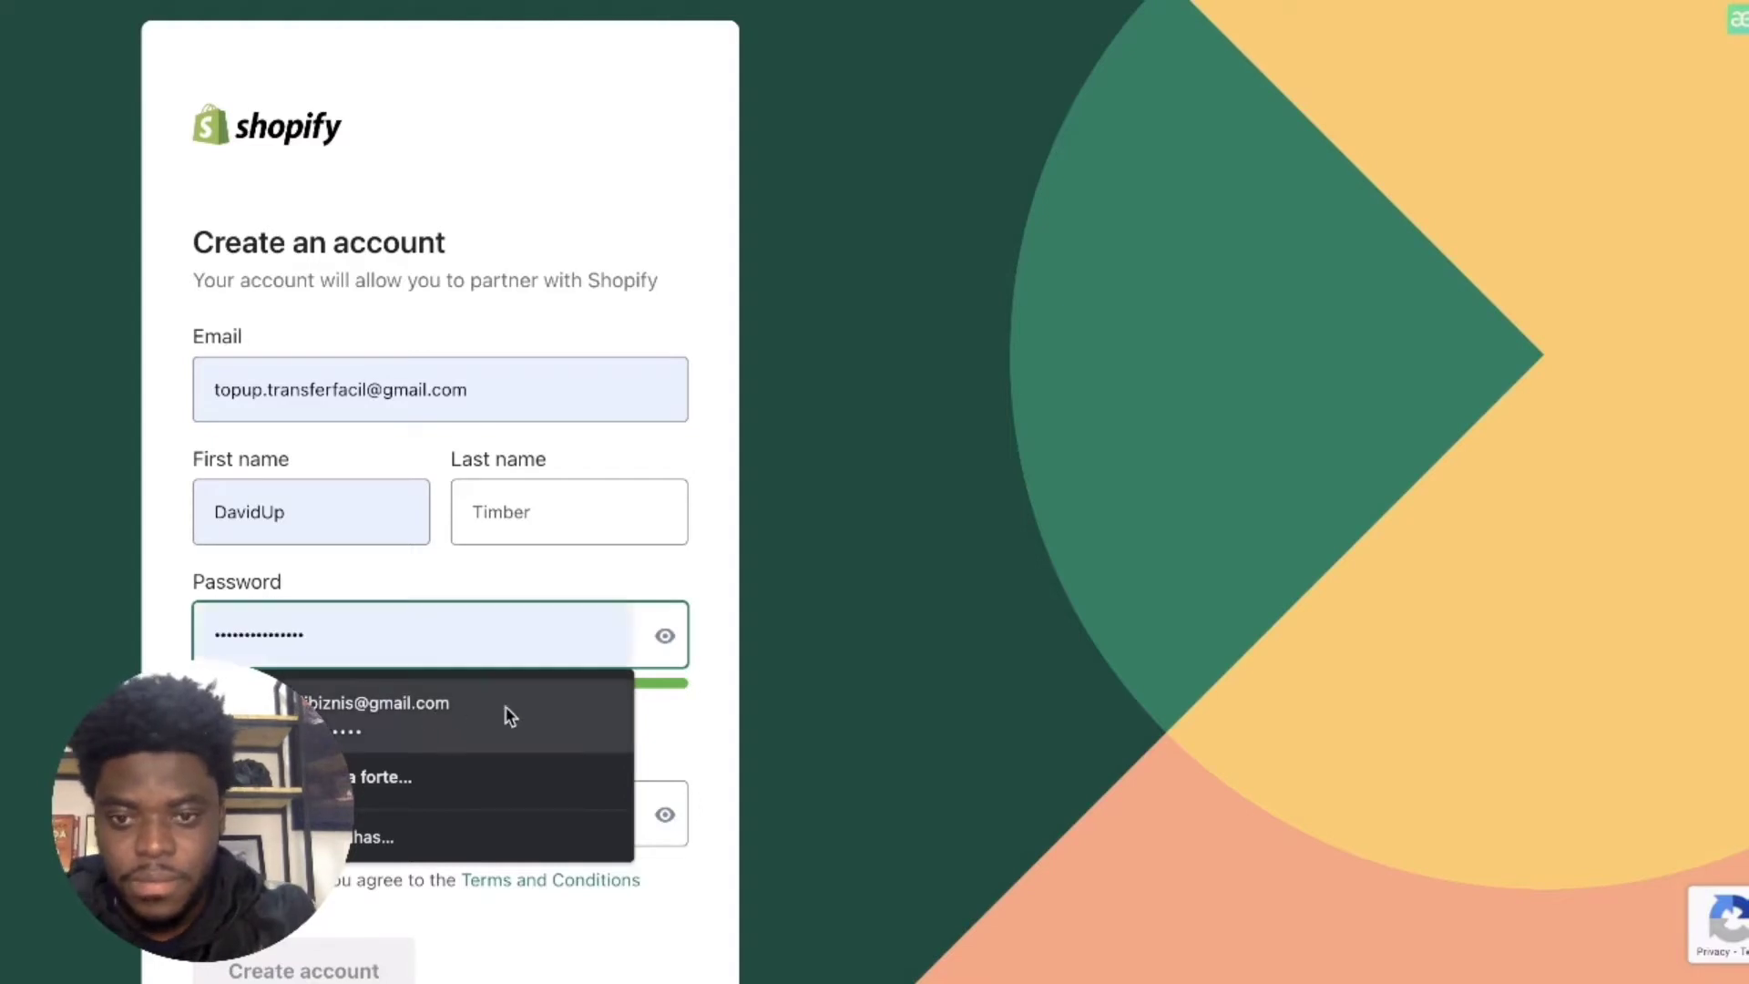
Step: Retype the password in the Confirm new password field
left_click(681, 737)
left_click(551, 809)
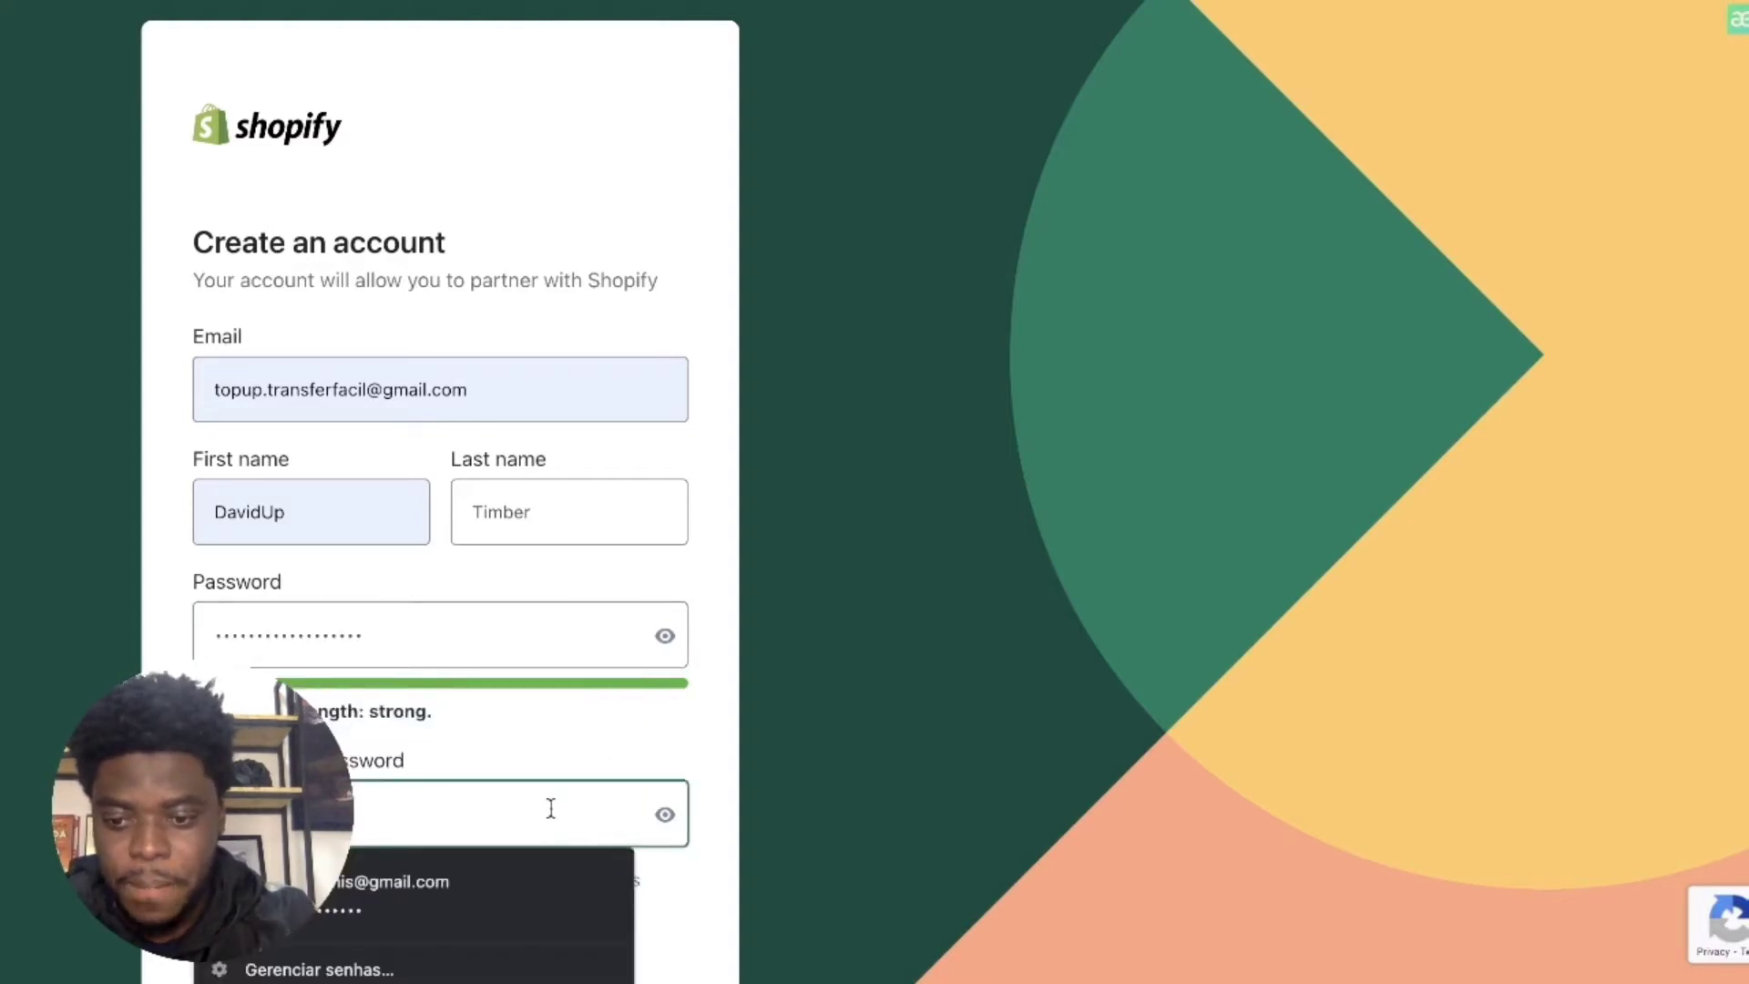
type("••••")
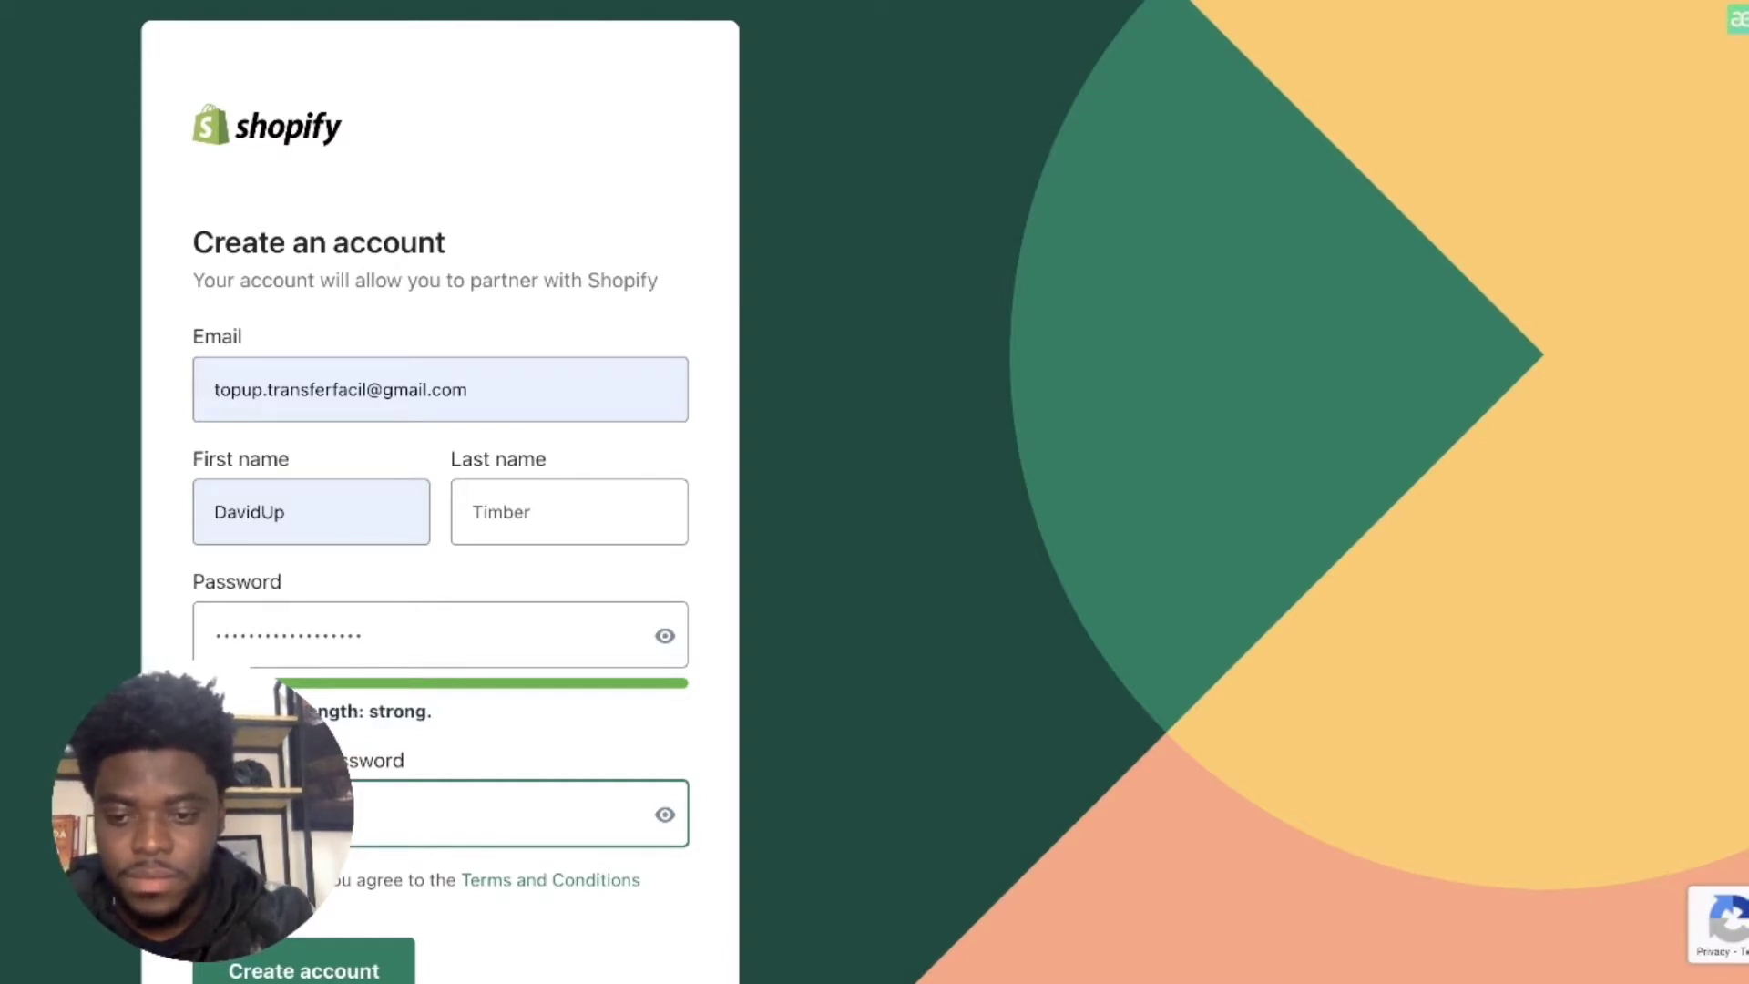
type("•")
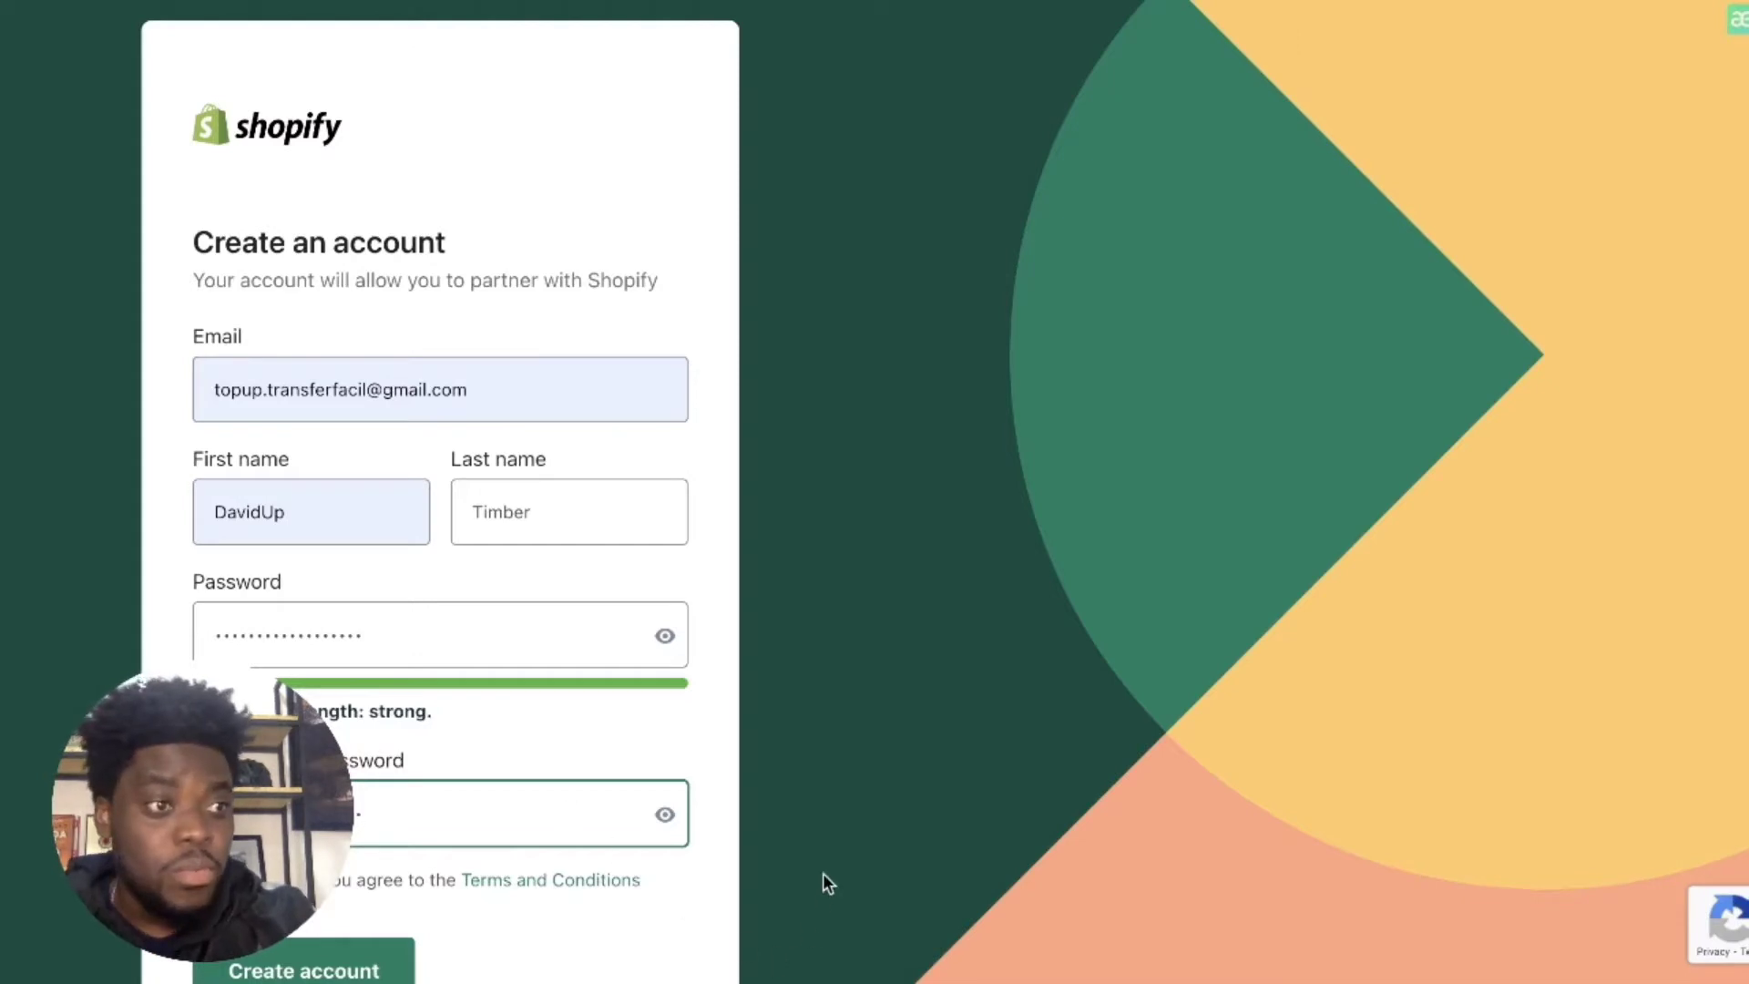
Step: Review the completed sign-up form and submit it with Create account
scroll(666, 797, "down", 1)
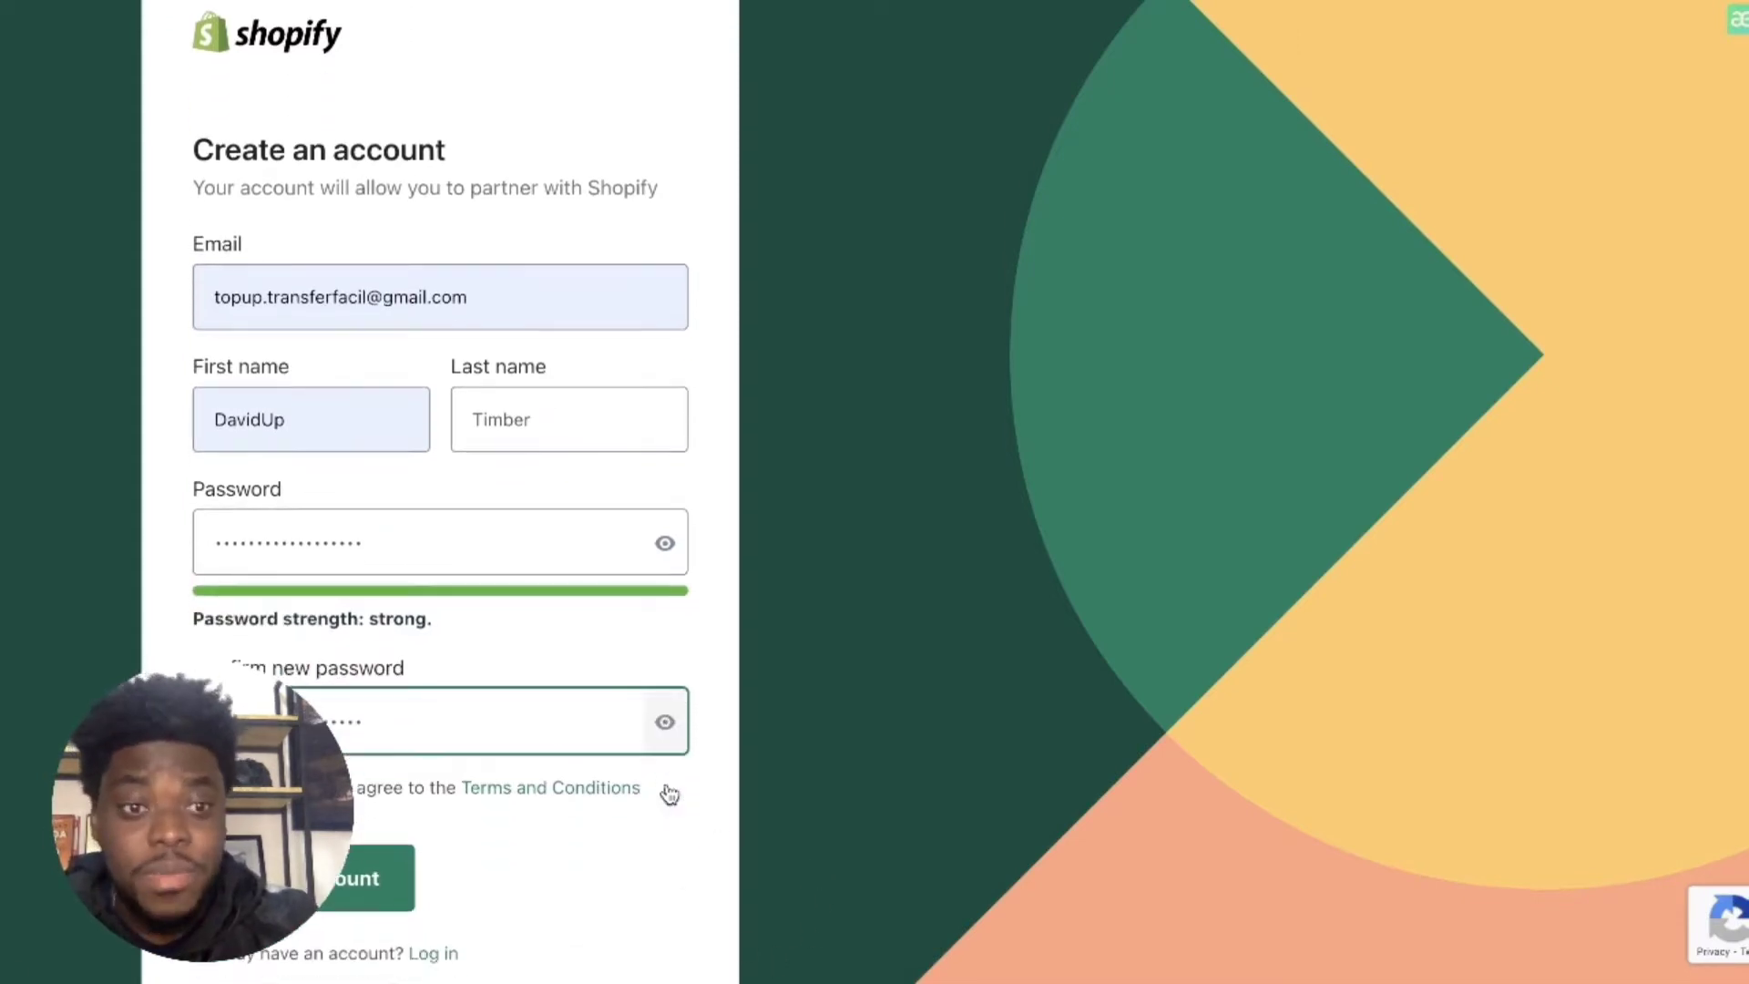
scroll(504, 703, "down", 2)
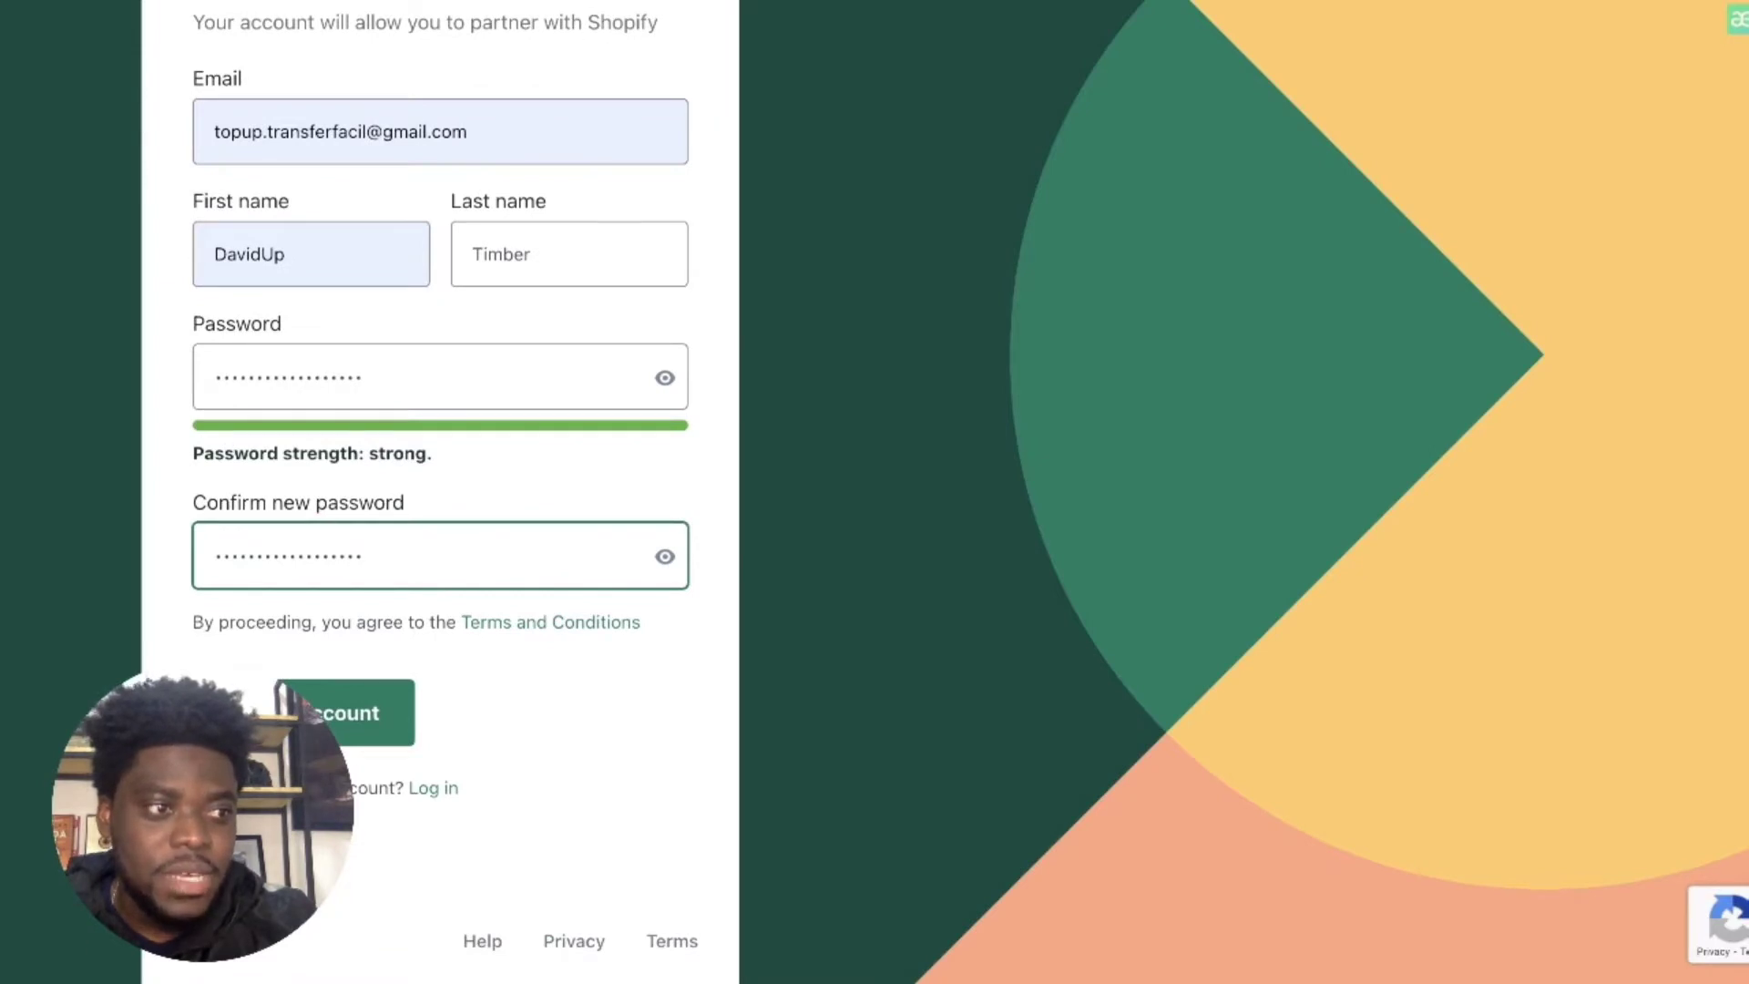
left_click_drag(202, 811, 1529, 811)
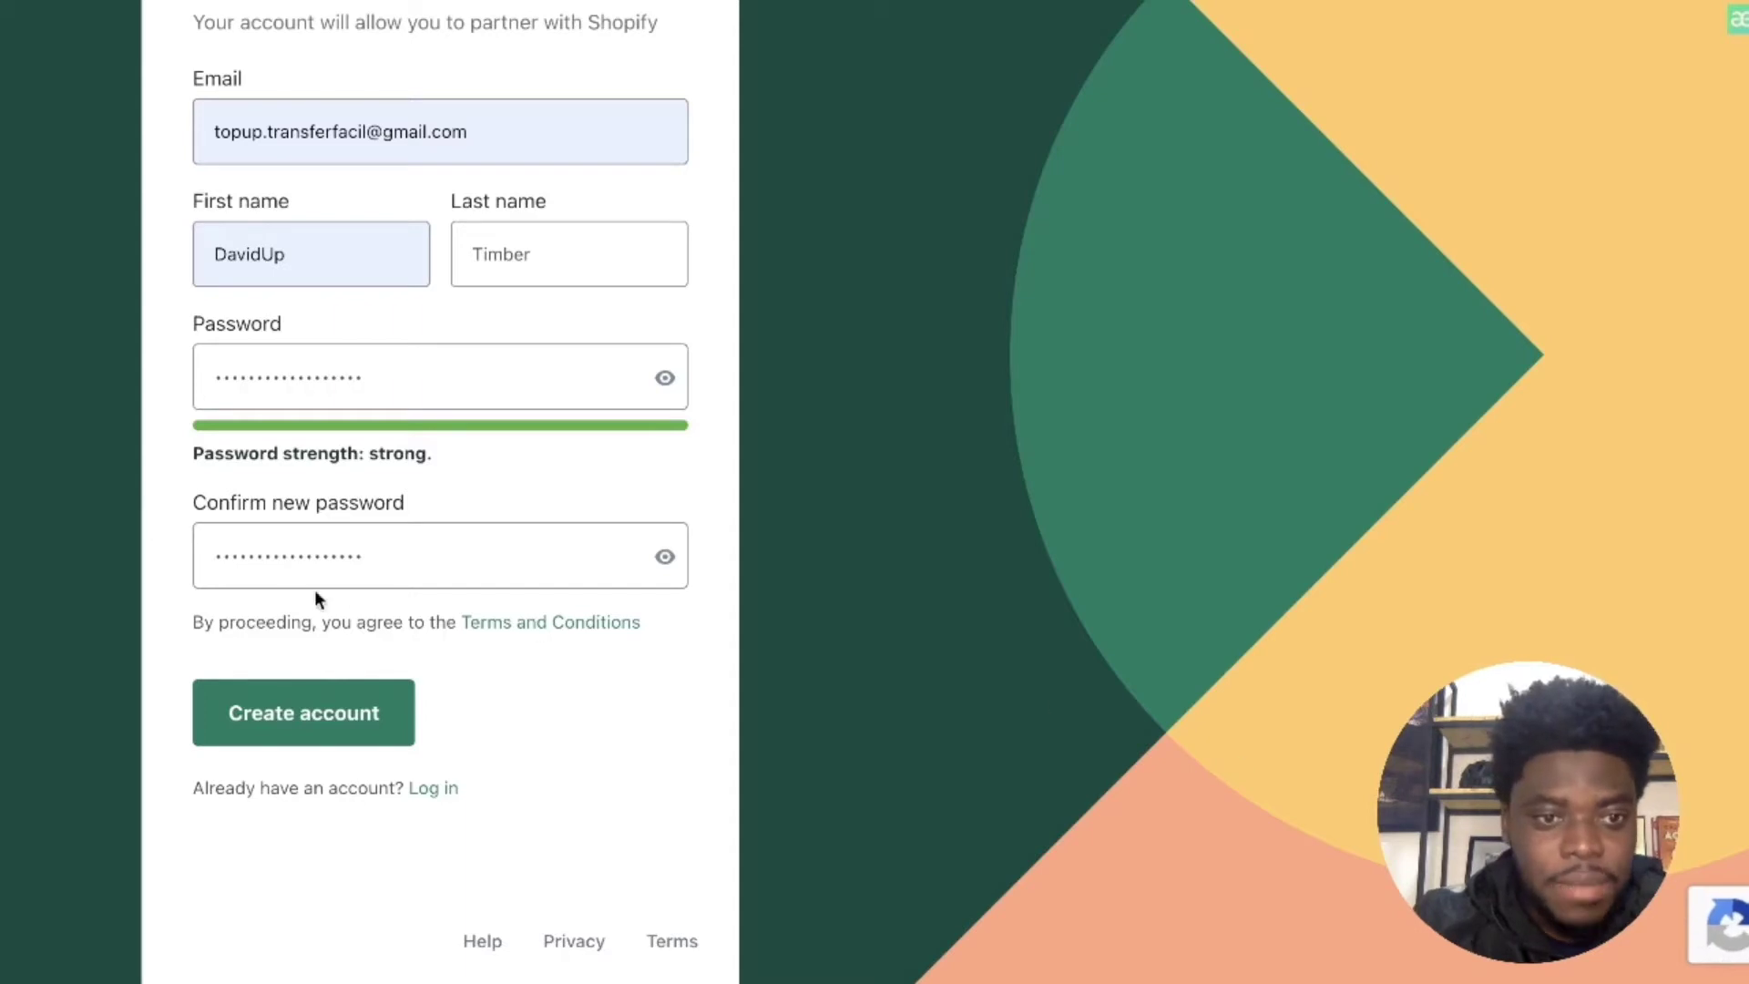
scroll(496, 428, "up", 3)
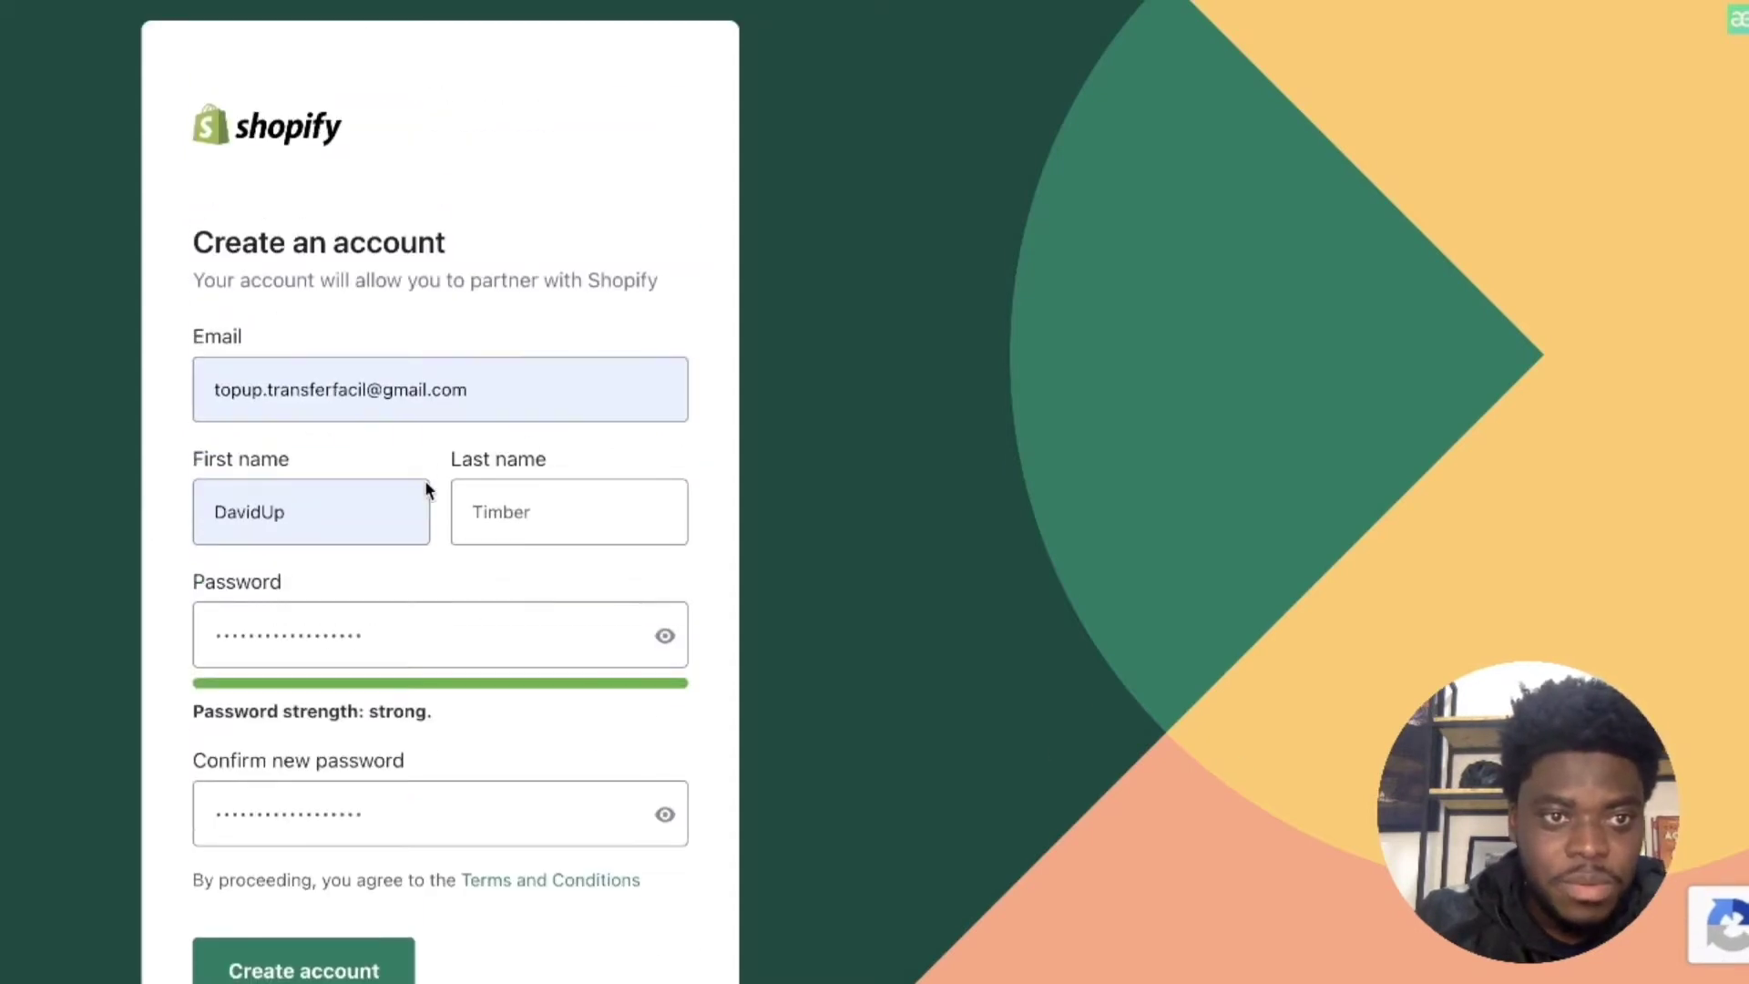
scroll(430, 473, "down", 1)
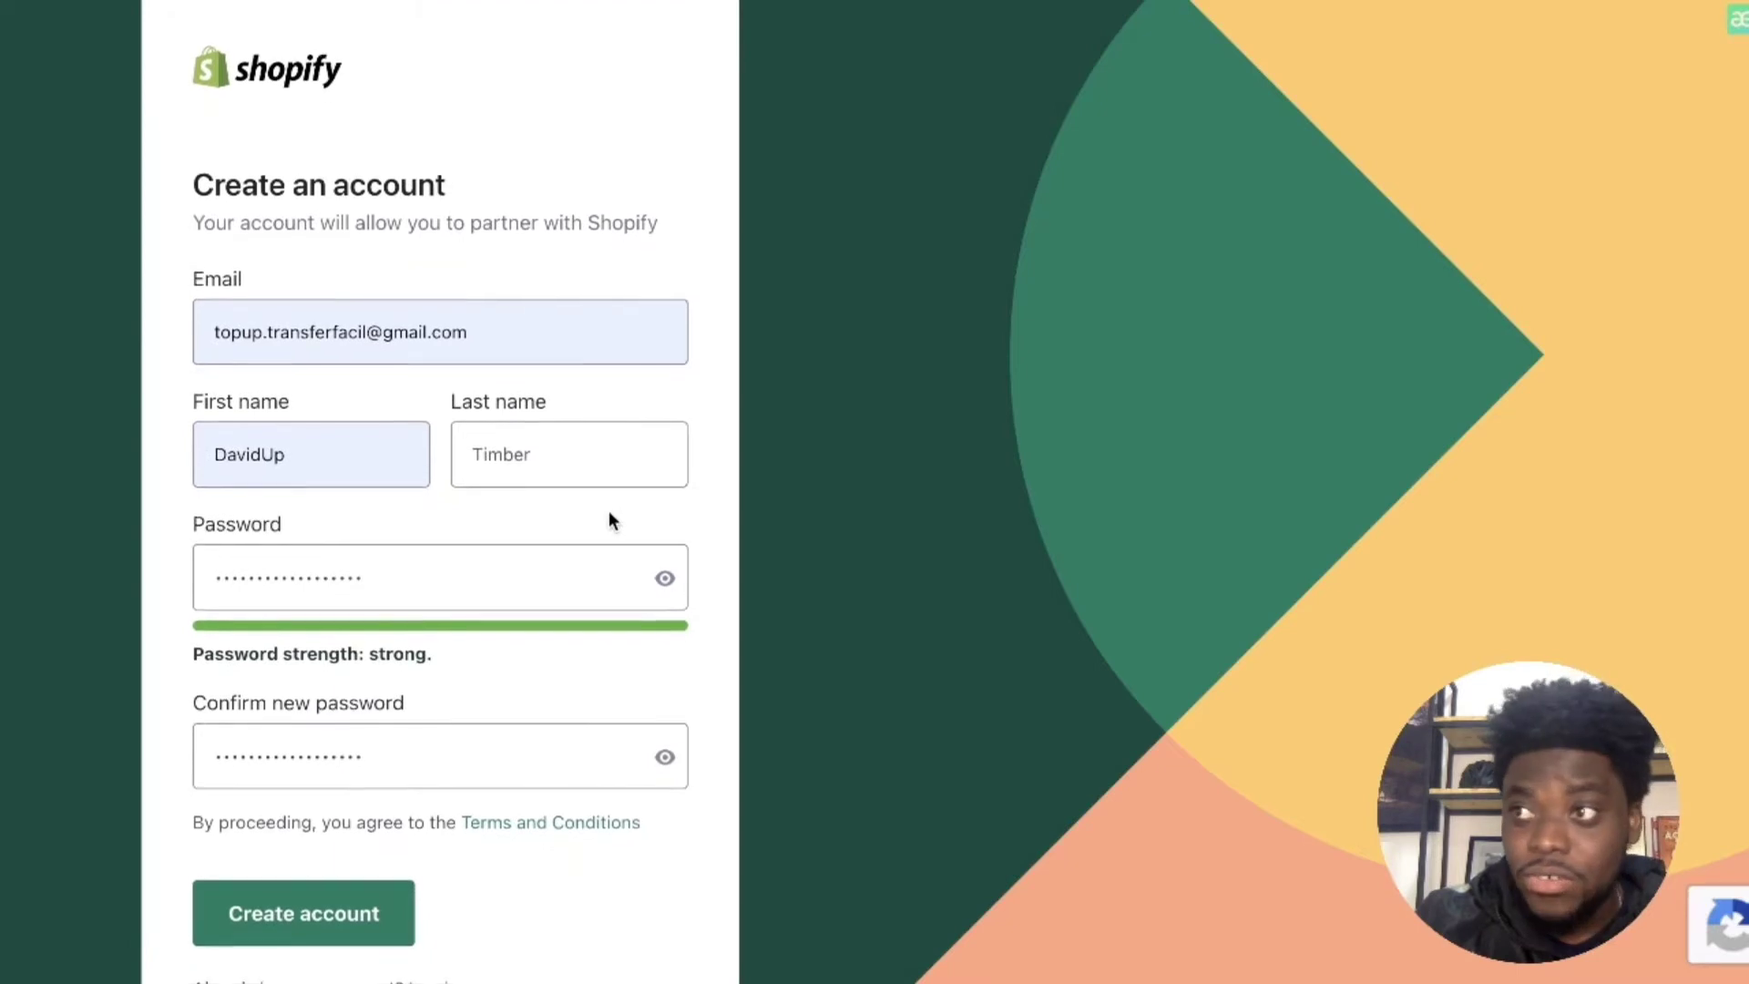
scroll(609, 521, "down", 1)
scroll(472, 473, "down", 1)
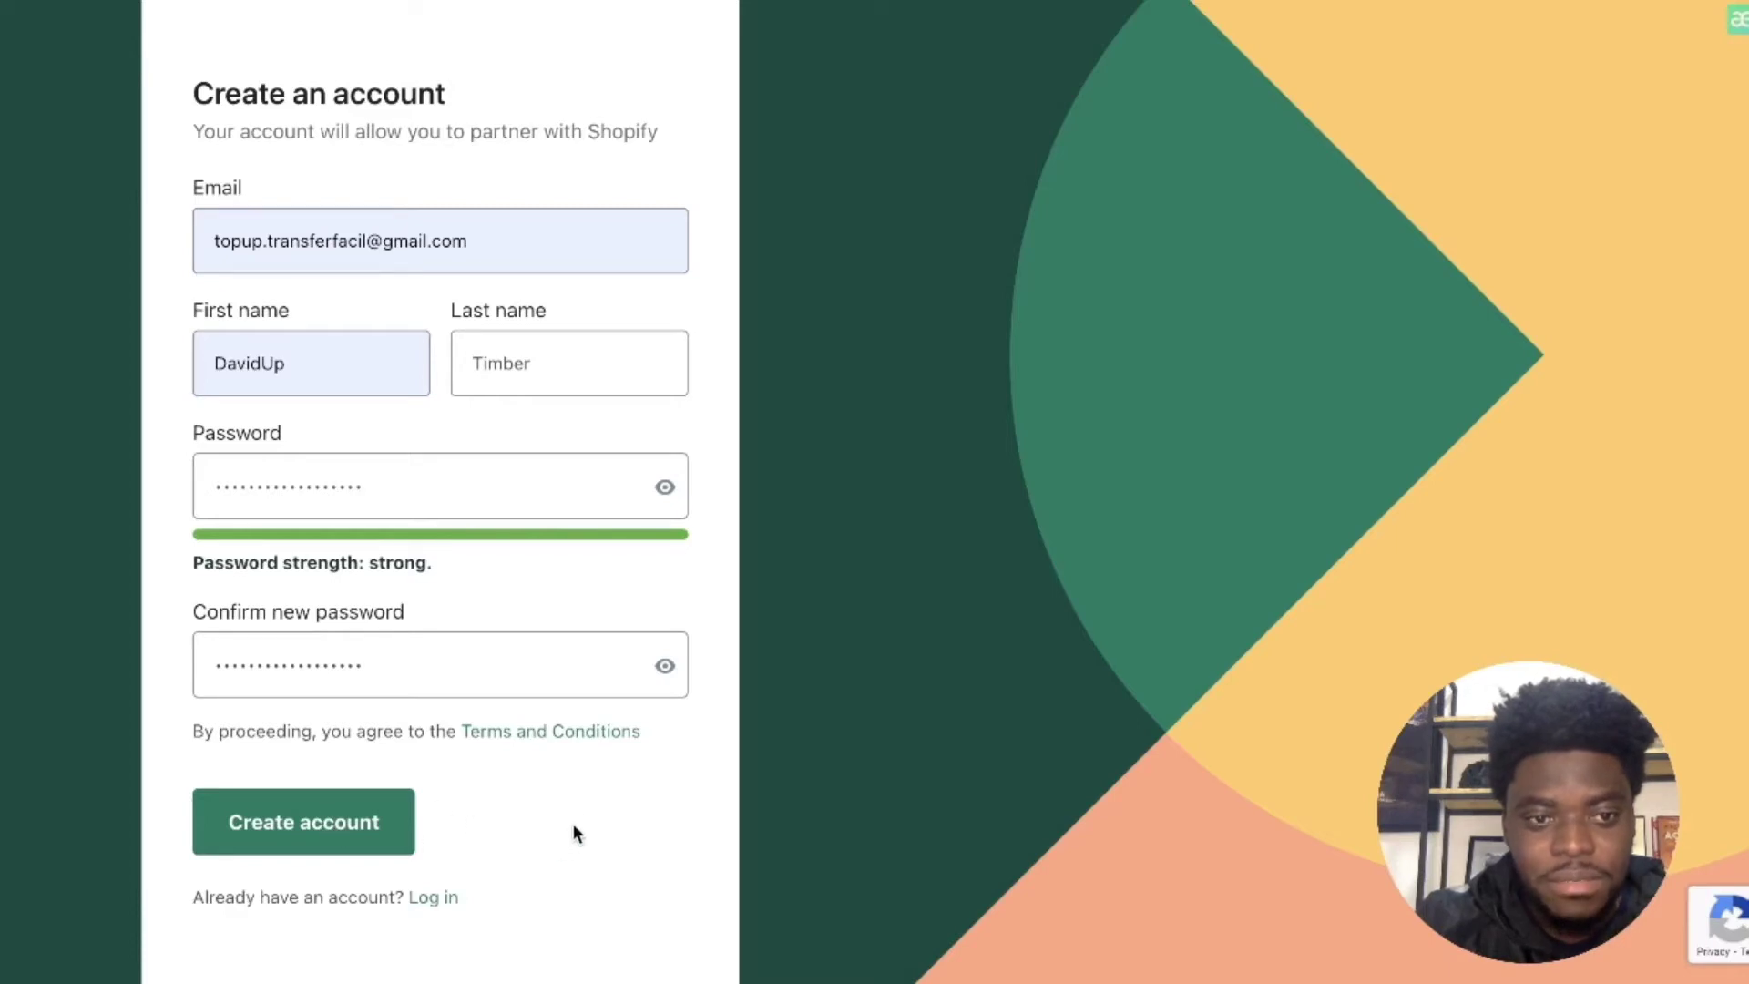
scroll(307, 288, "up", 1)
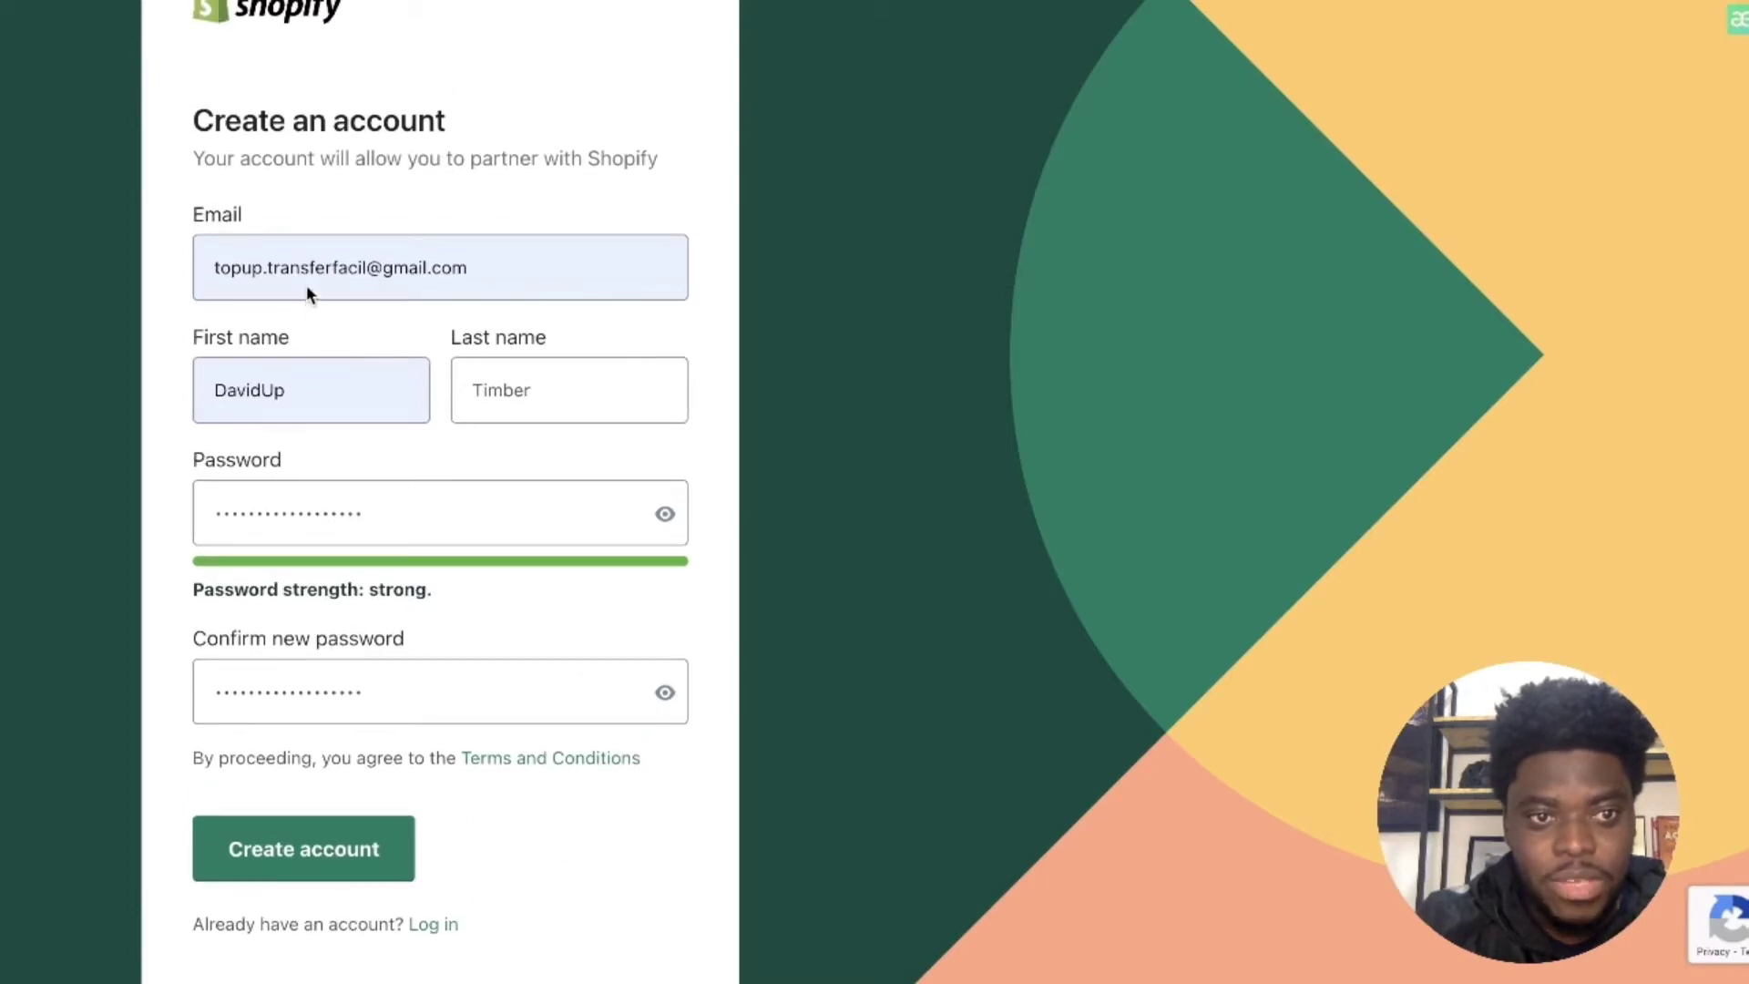
left_click(342, 846)
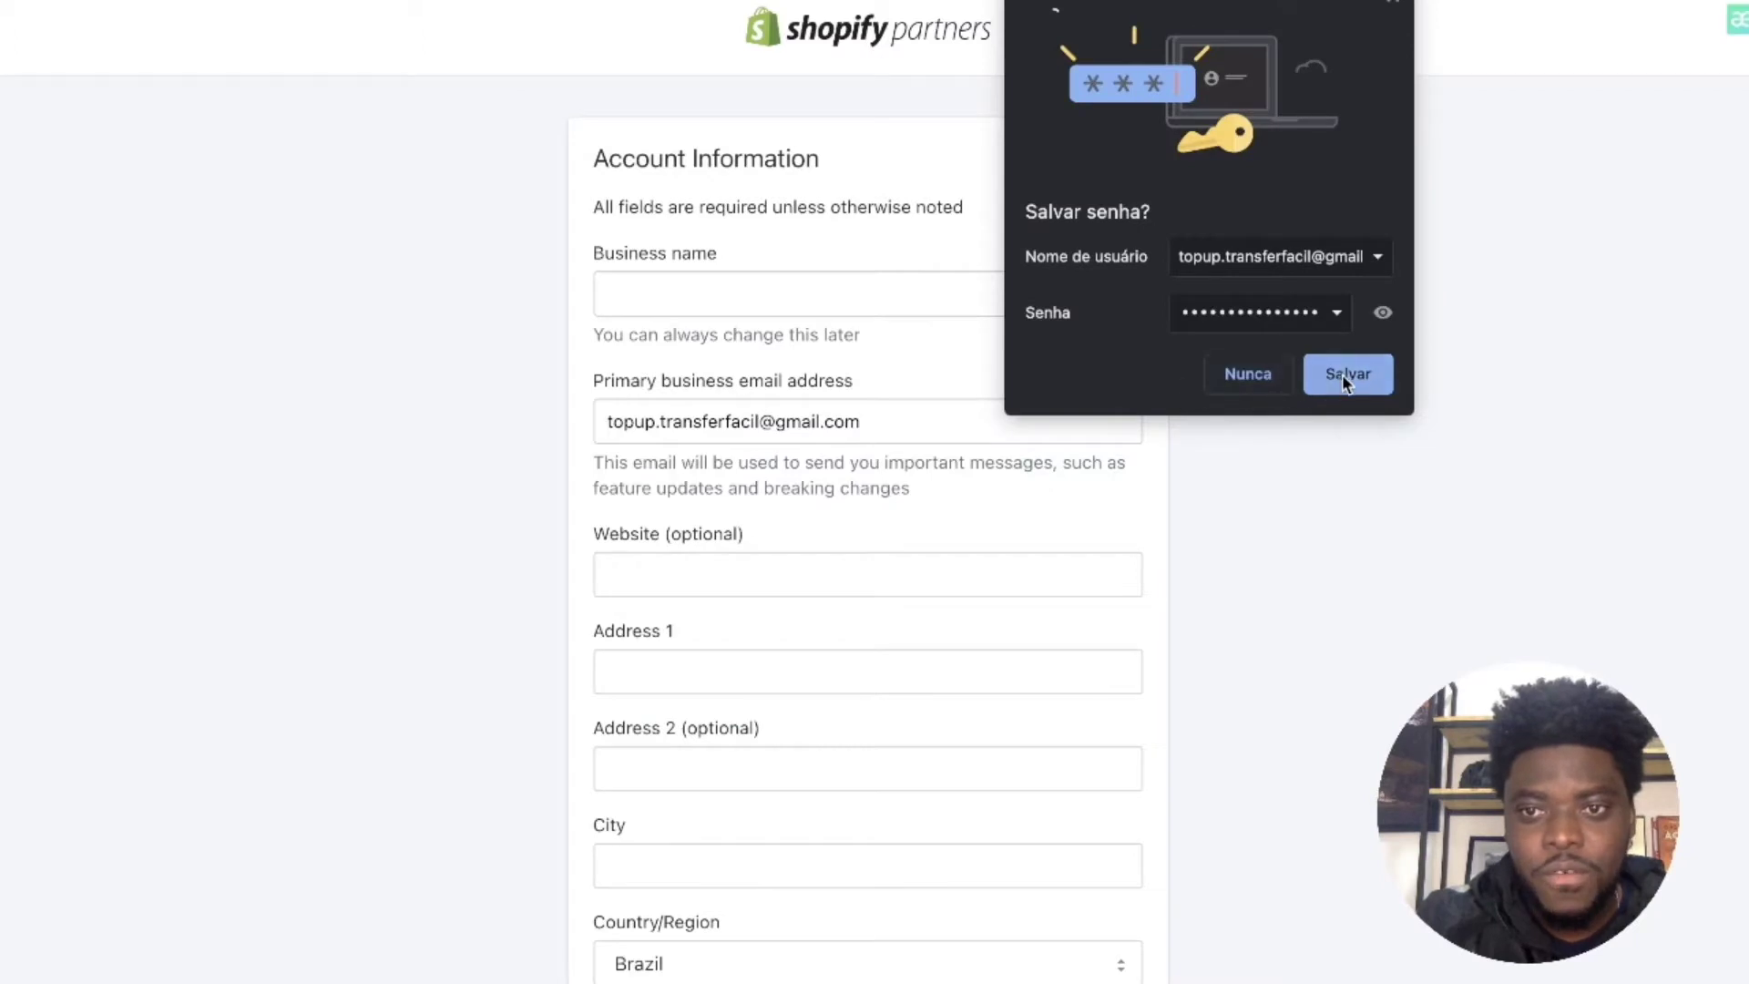
Step: Decline saving the password and enter ESTRATEJI SHOP as the business name
left_click(1261, 375)
left_click(828, 294)
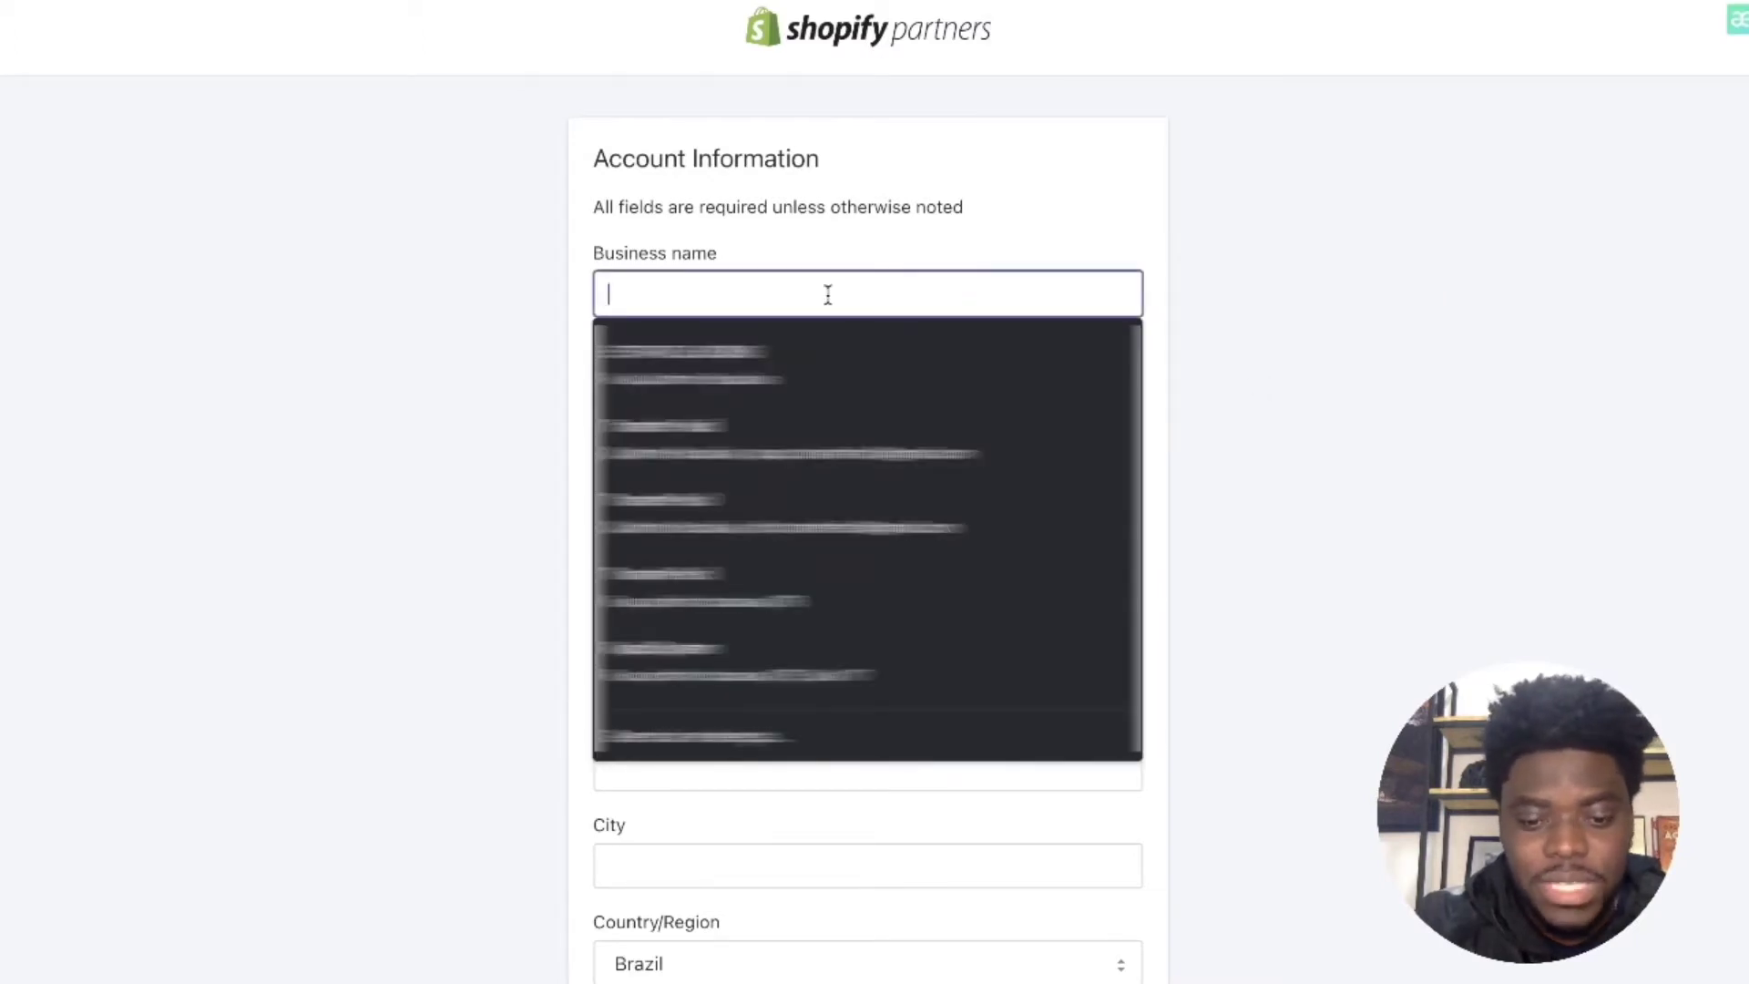
type("E")
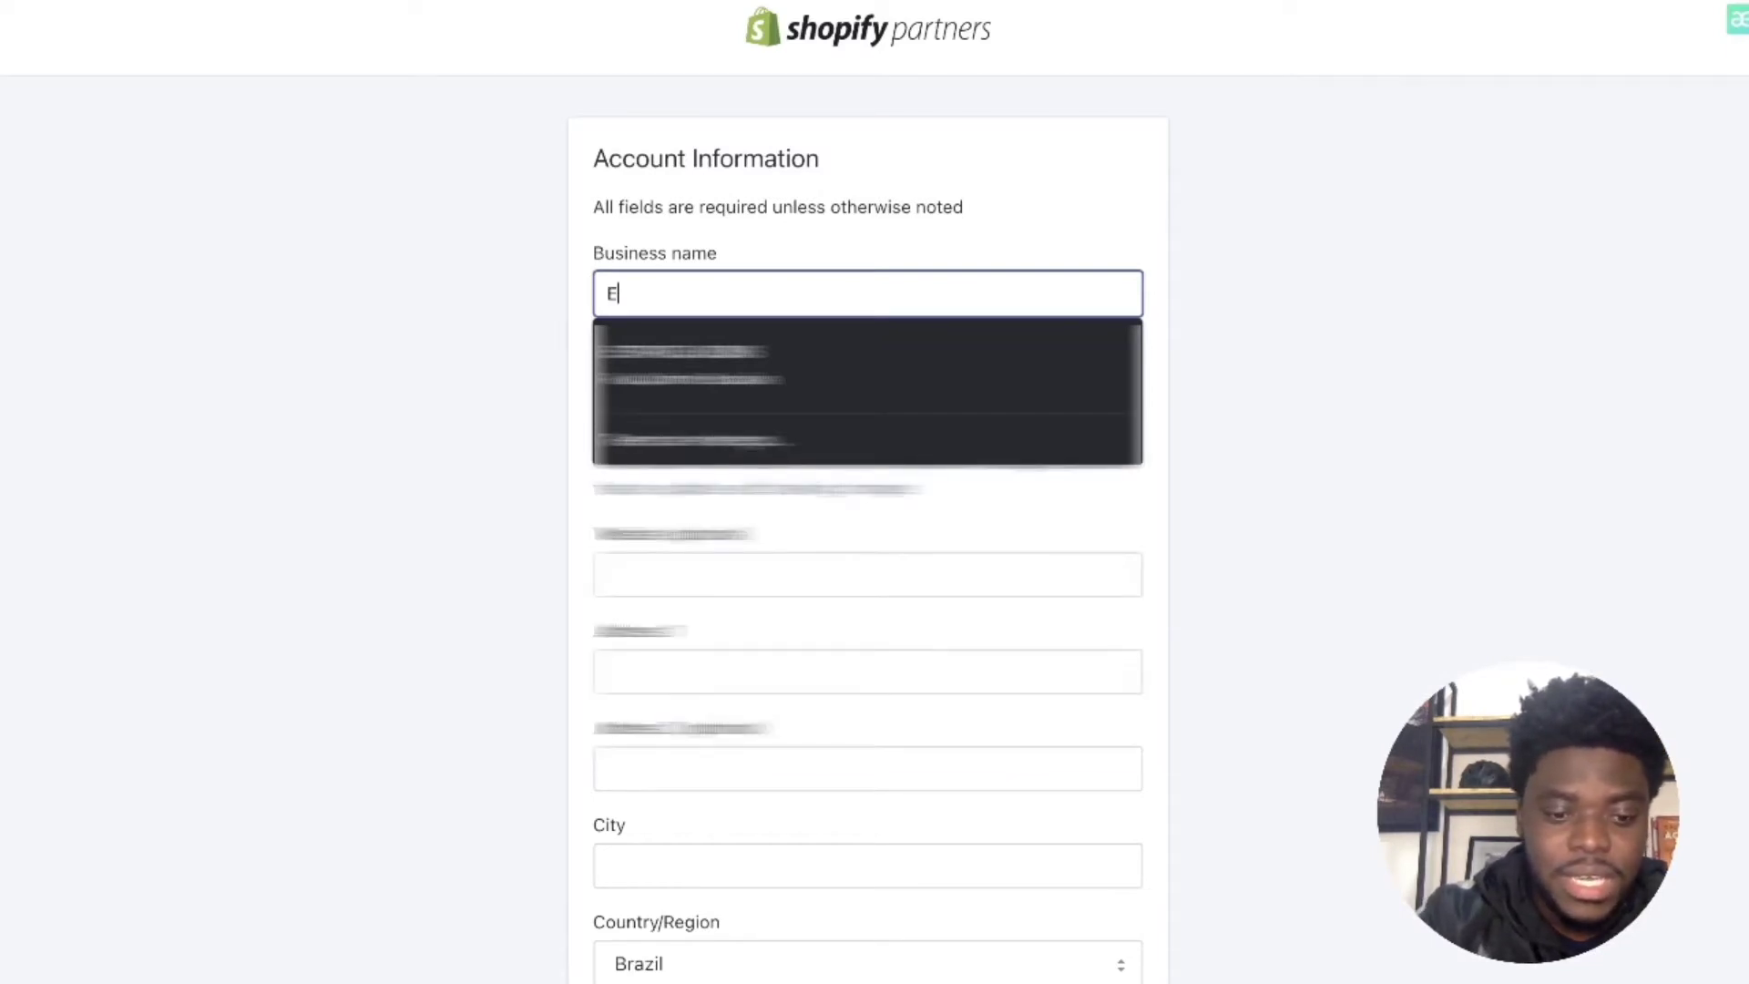
type("STR")
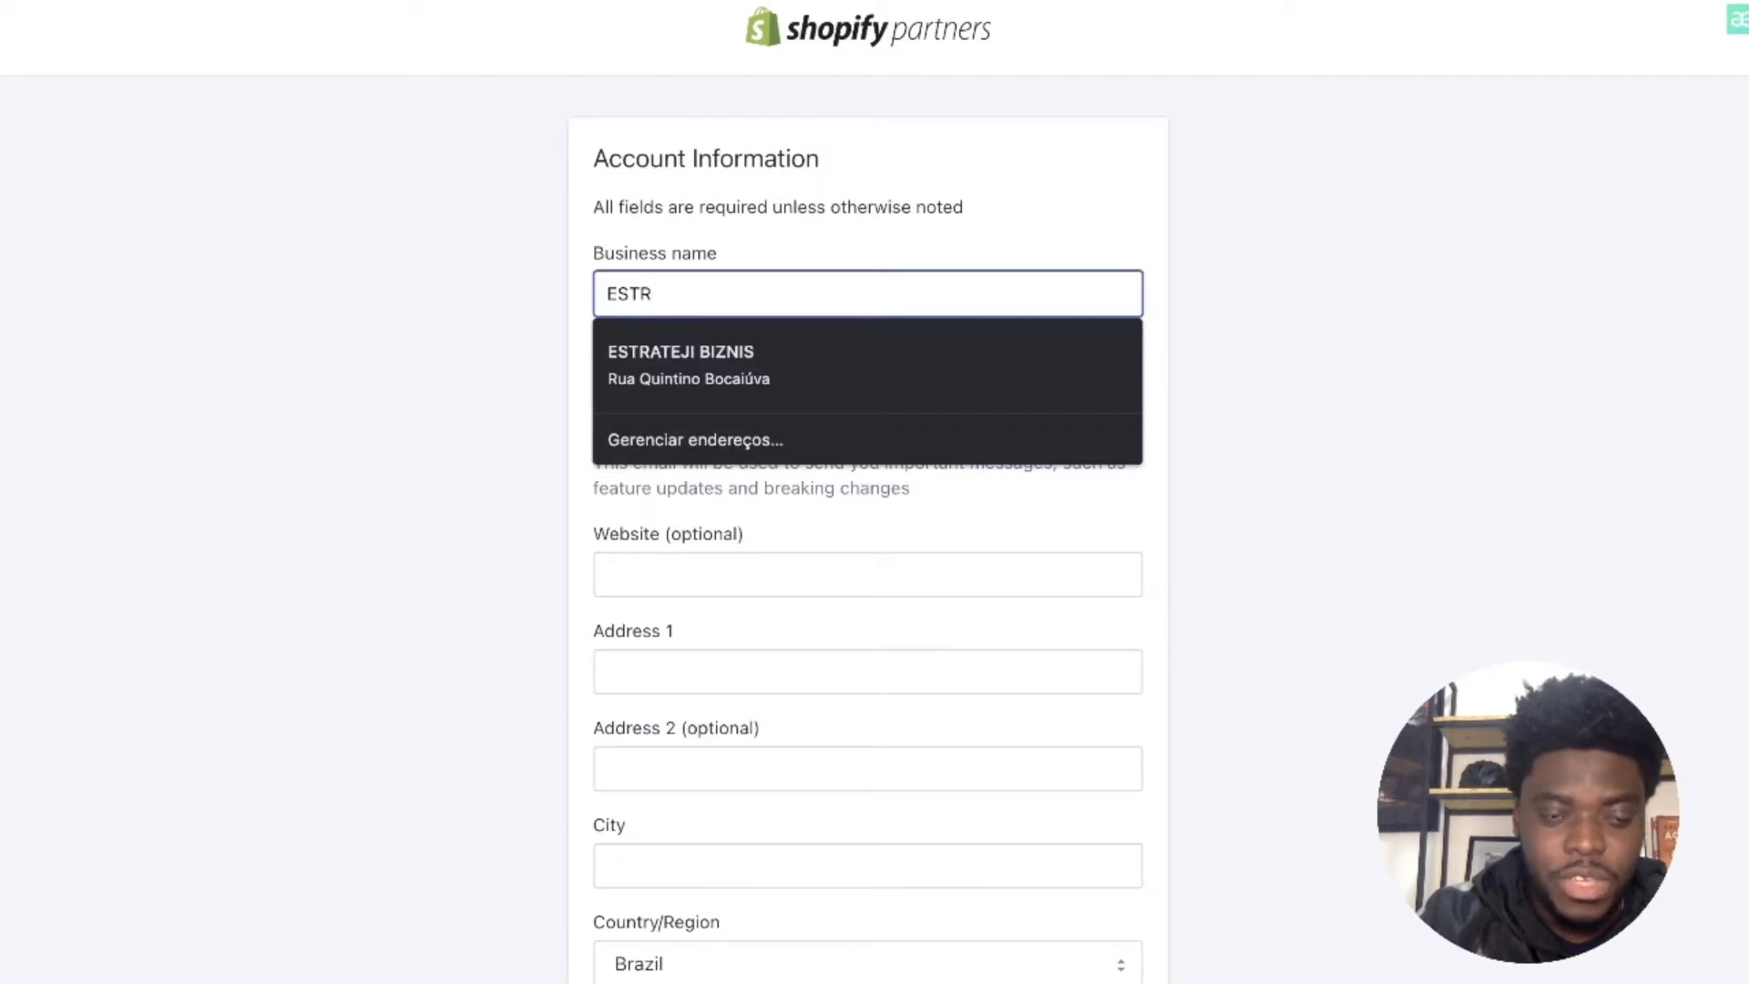
type("ATE")
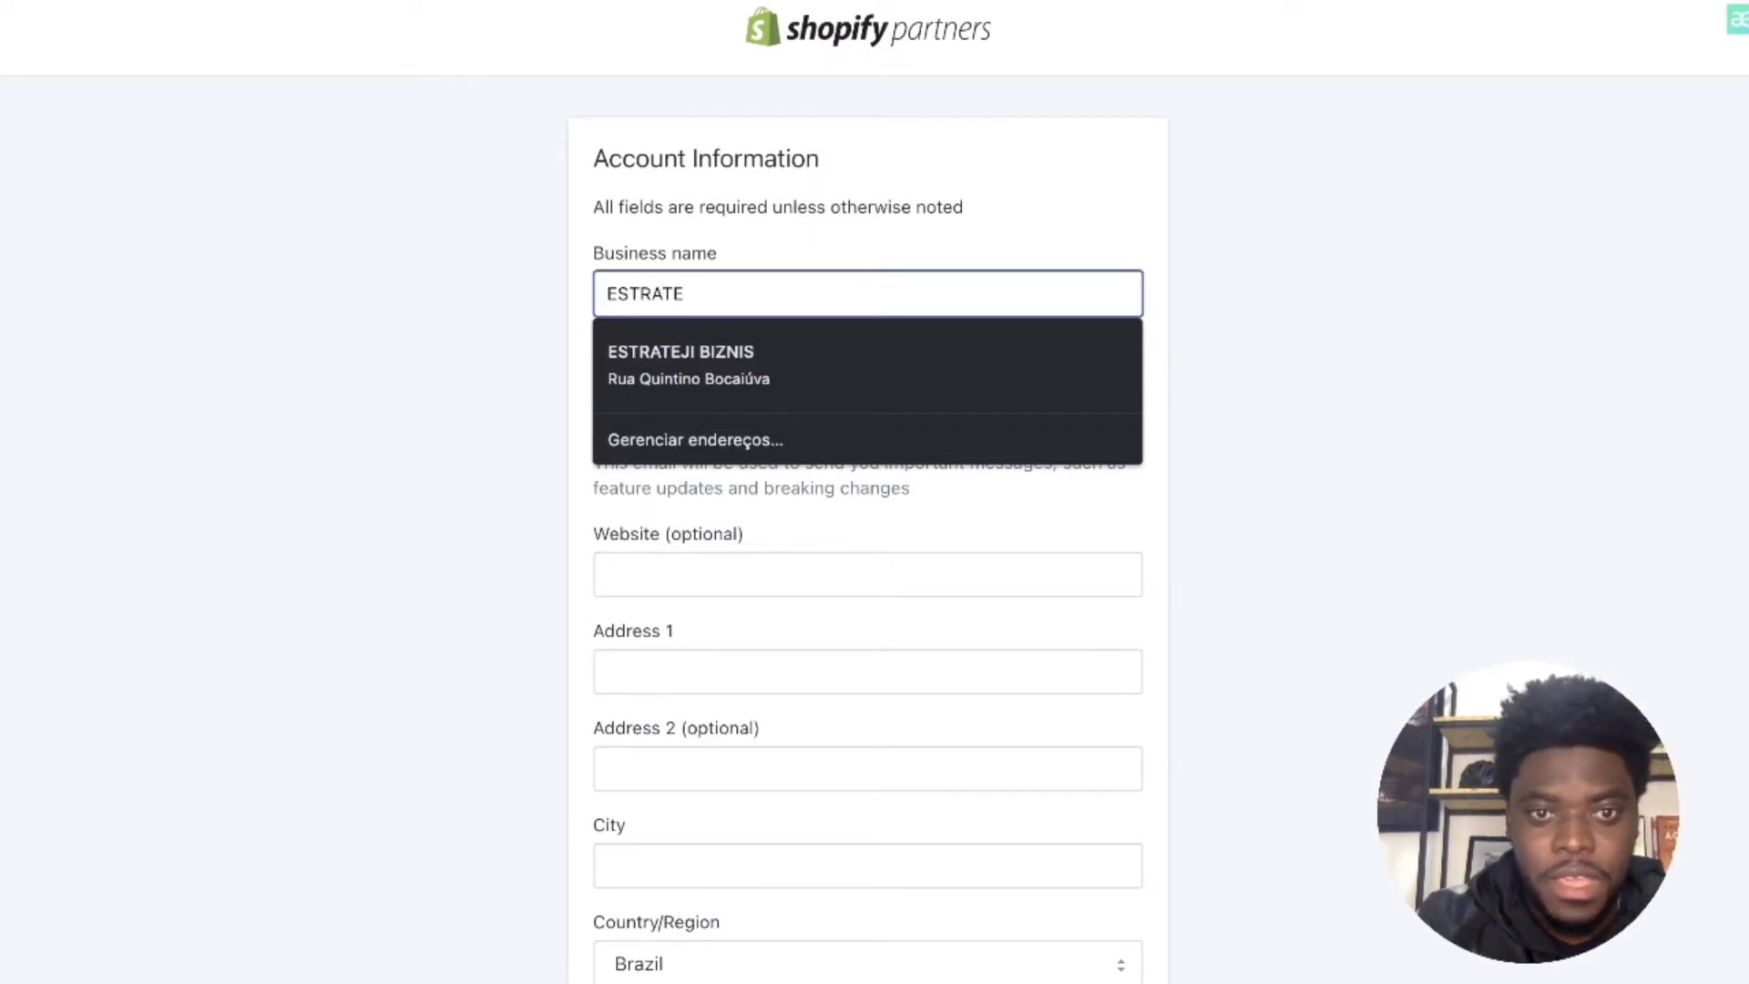
type("JI ")
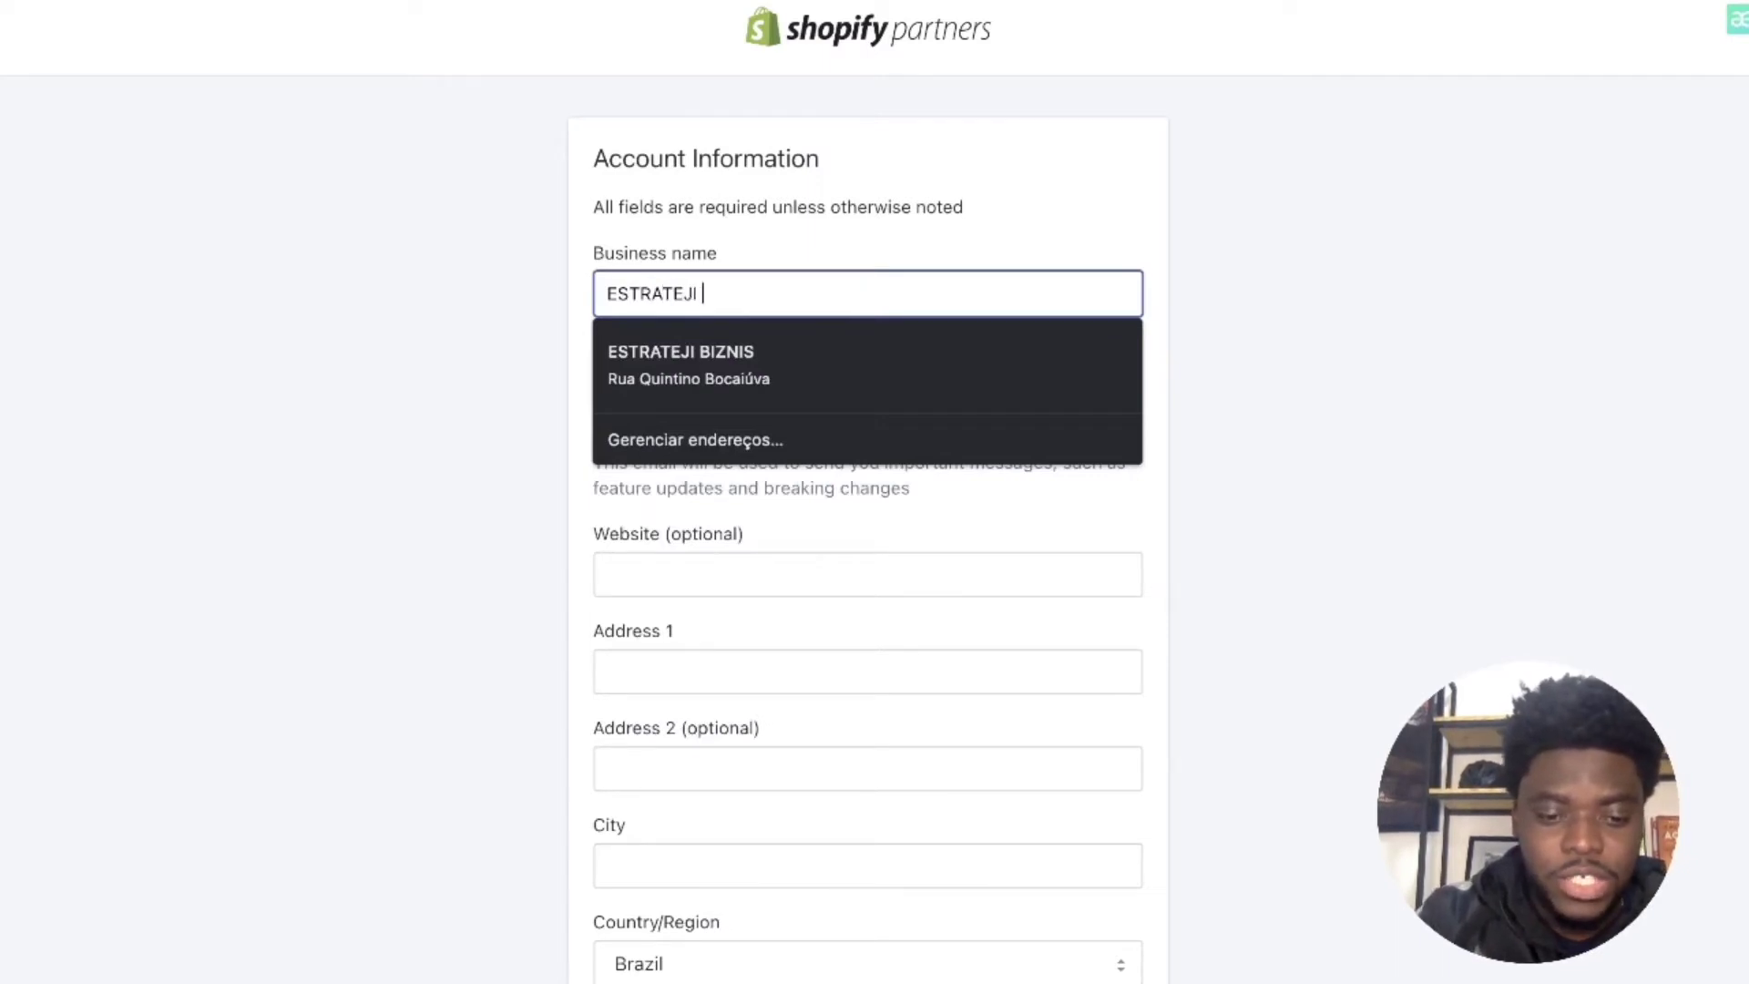
type("SHOP")
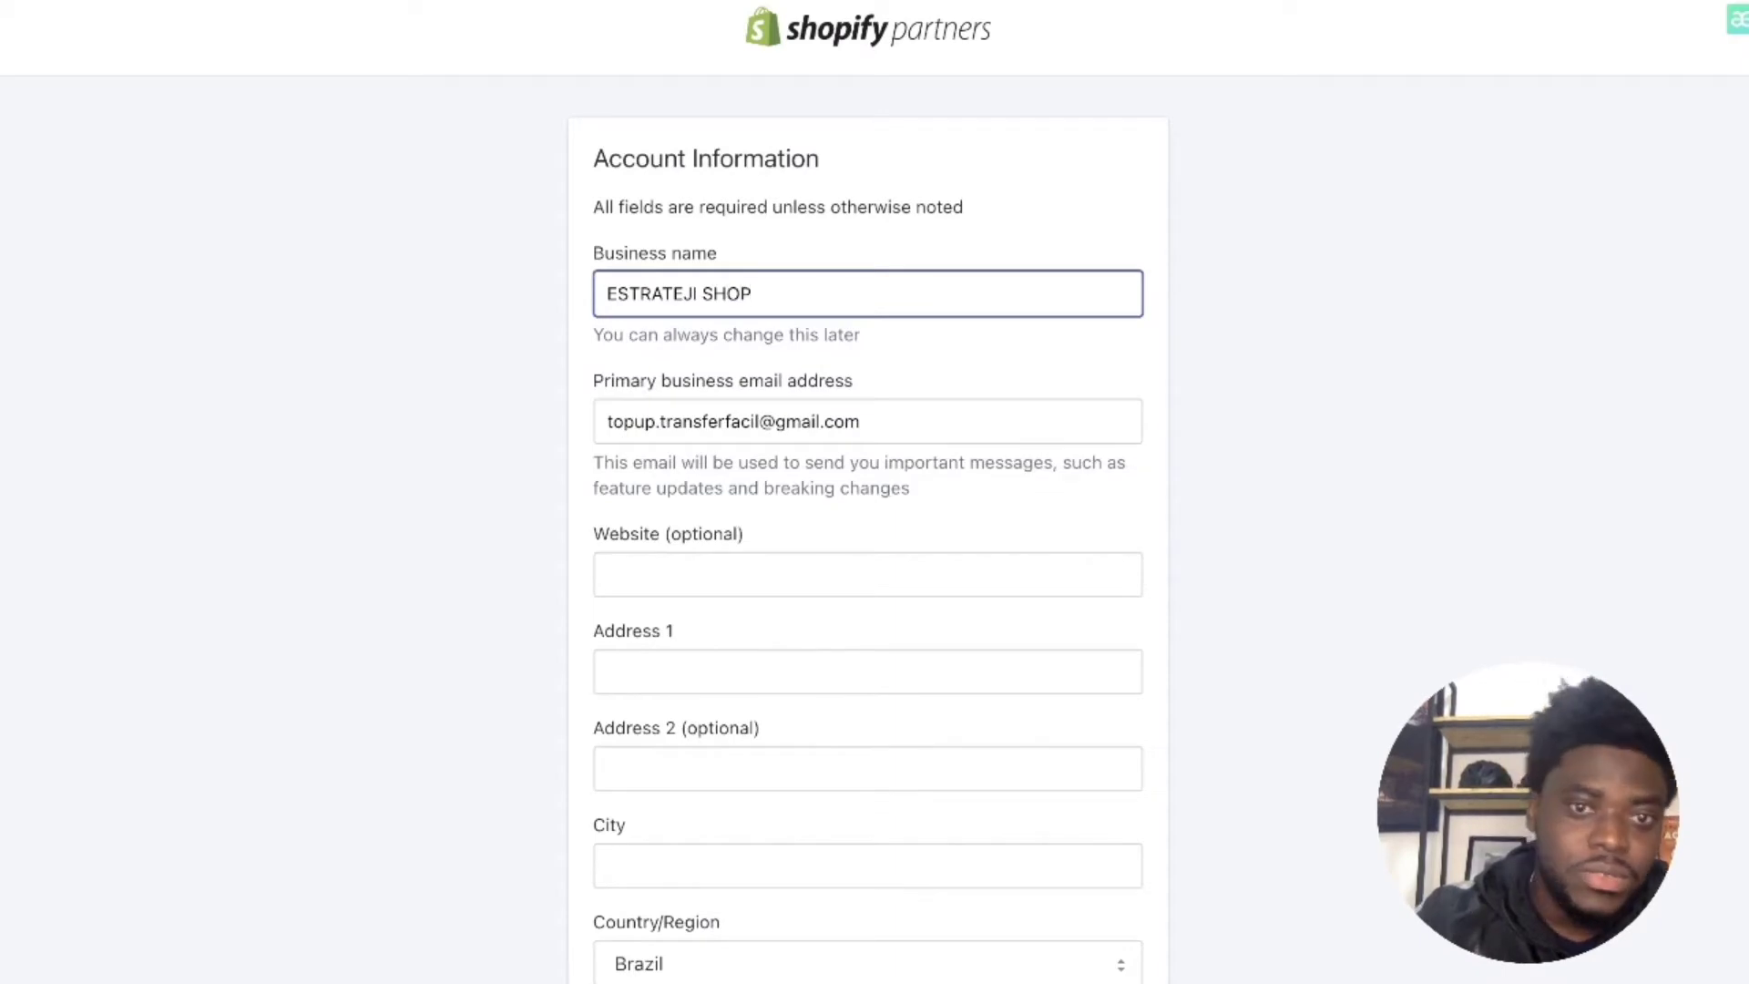
Step: Fill the business address from the browser's saved address and scroll to the profile questions
scroll(793, 531, "down", 1)
left_click(702, 526)
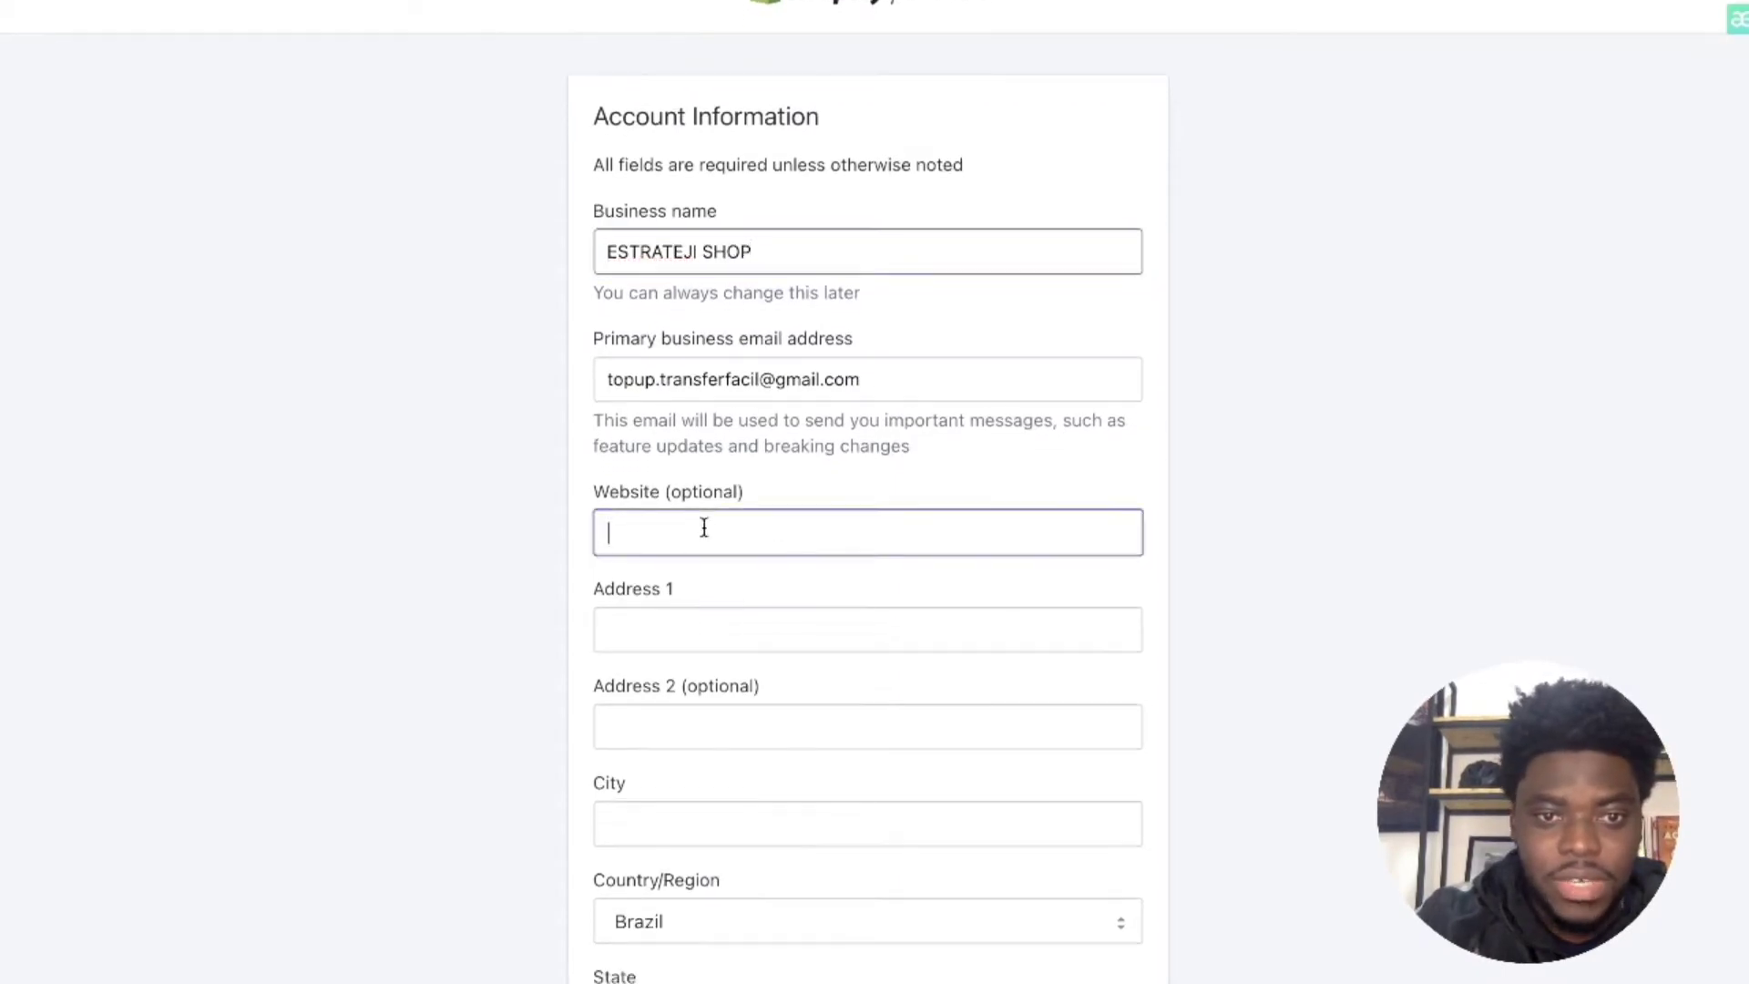
scroll(920, 556, "down", 1)
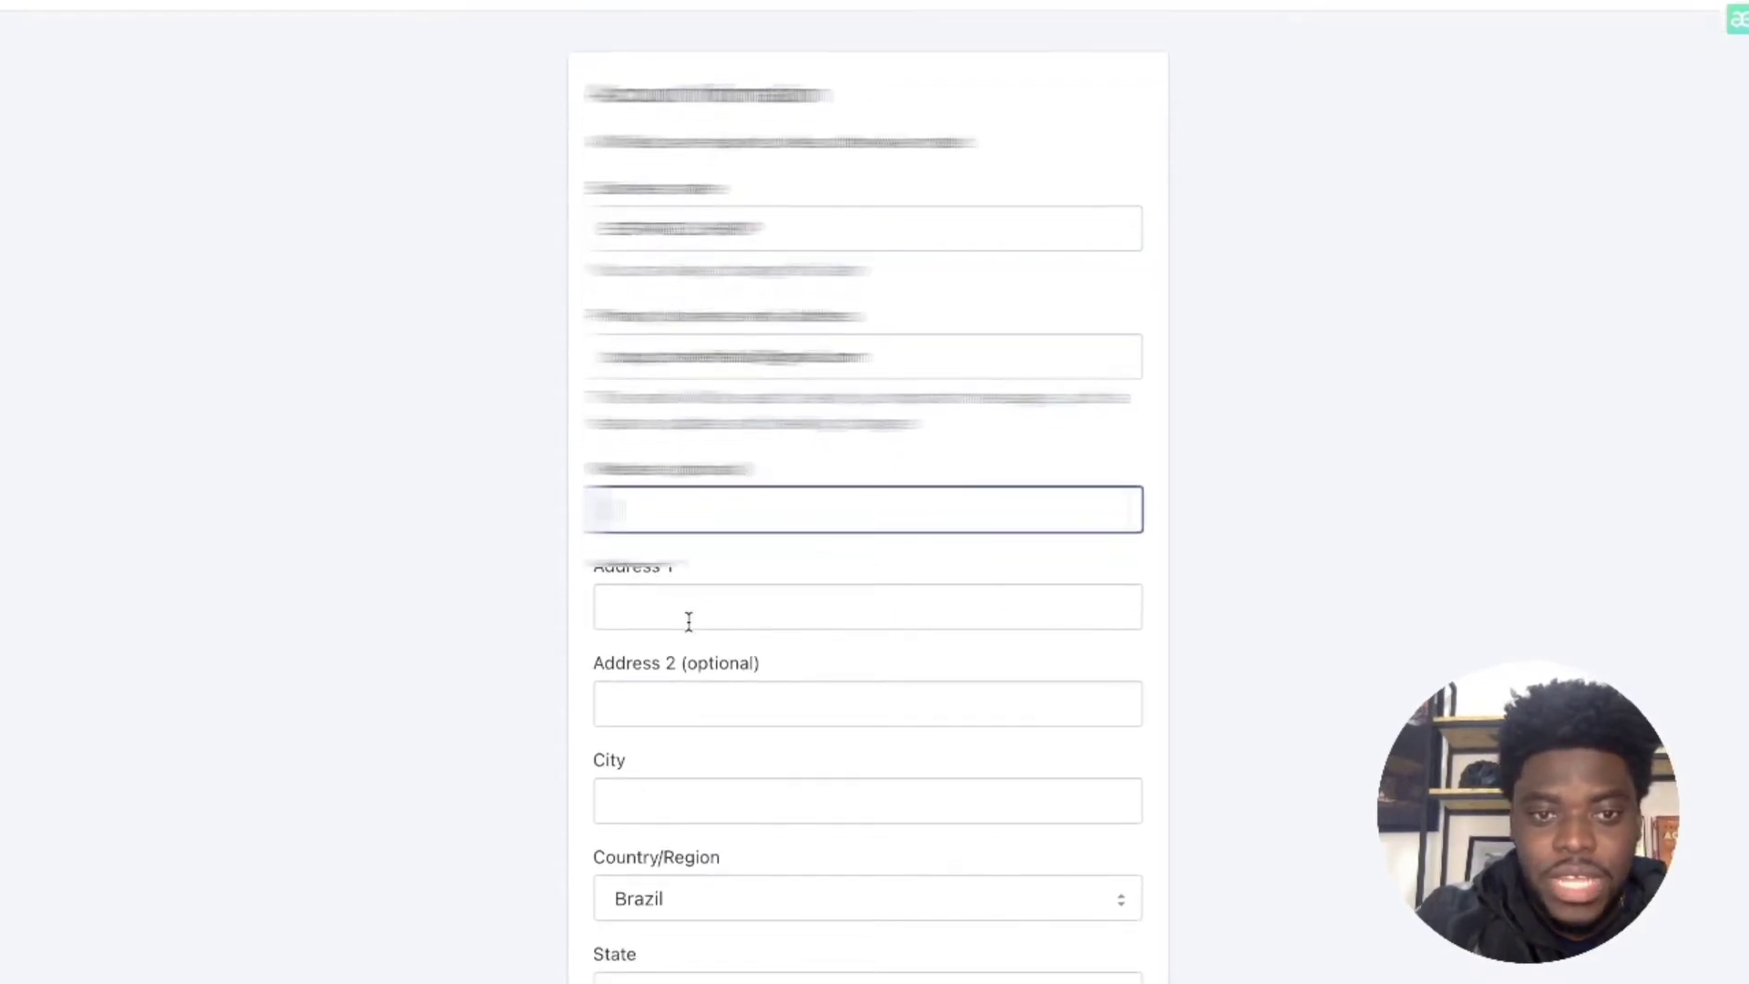
left_click(686, 613)
key("Down")
key("Return")
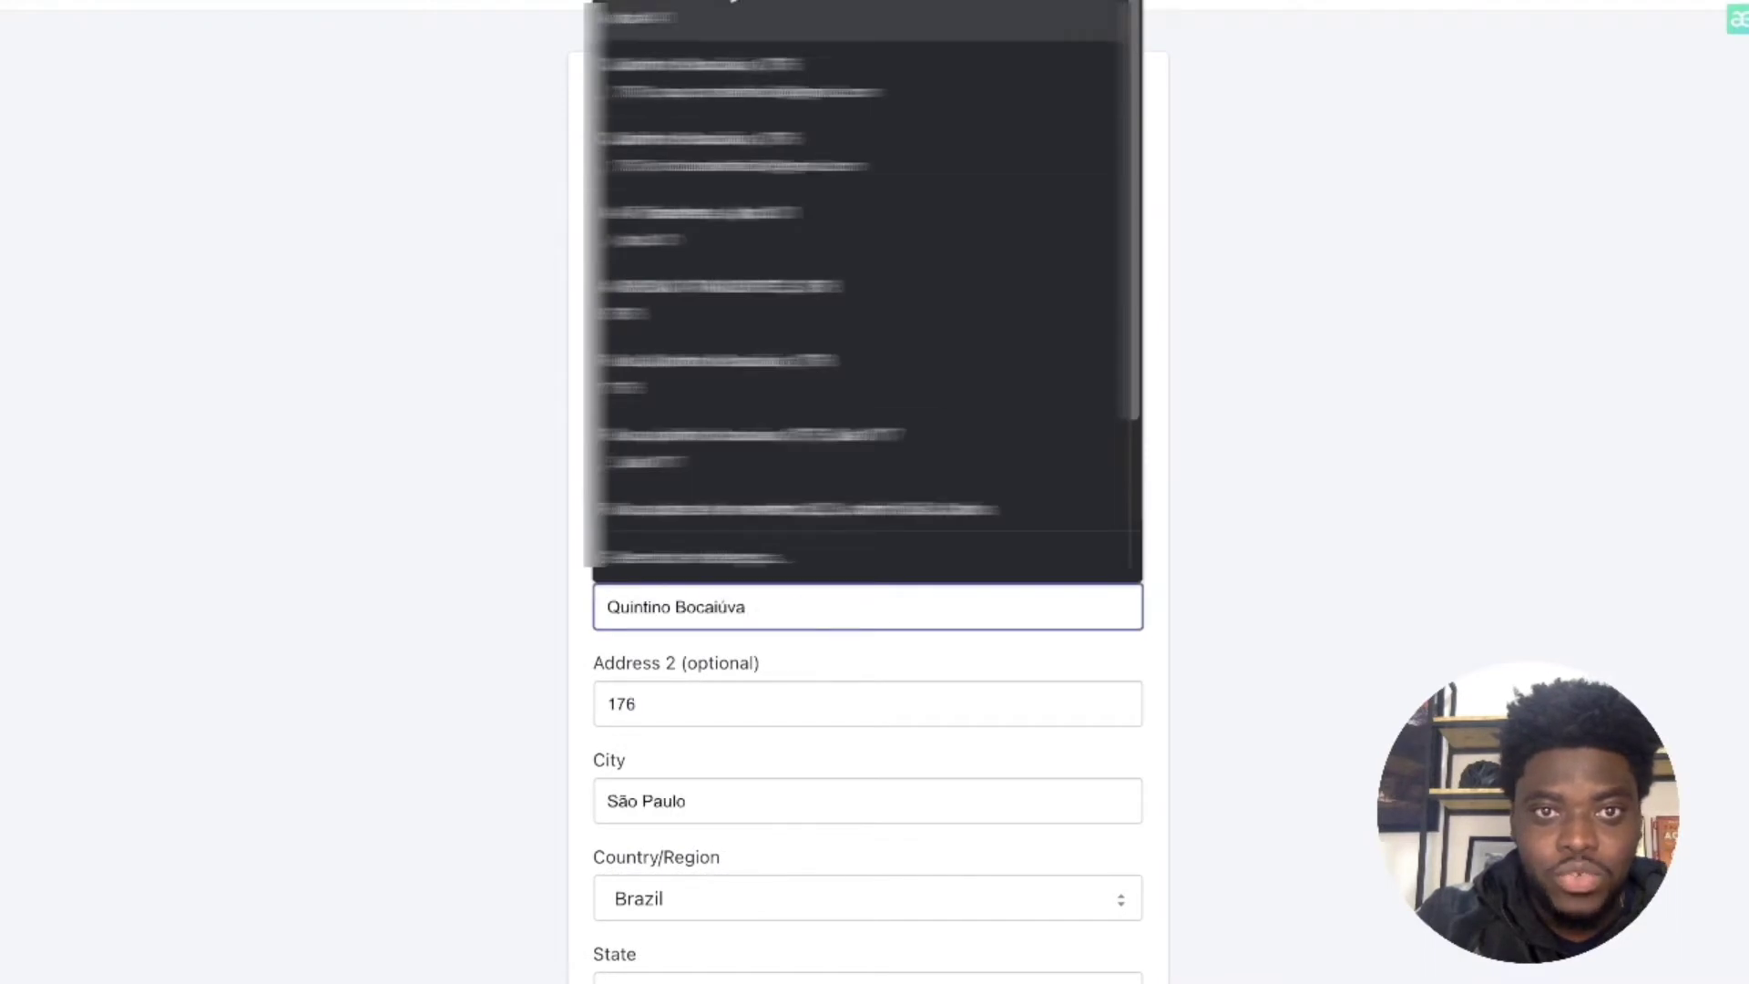
scroll(778, 739, "down", 5)
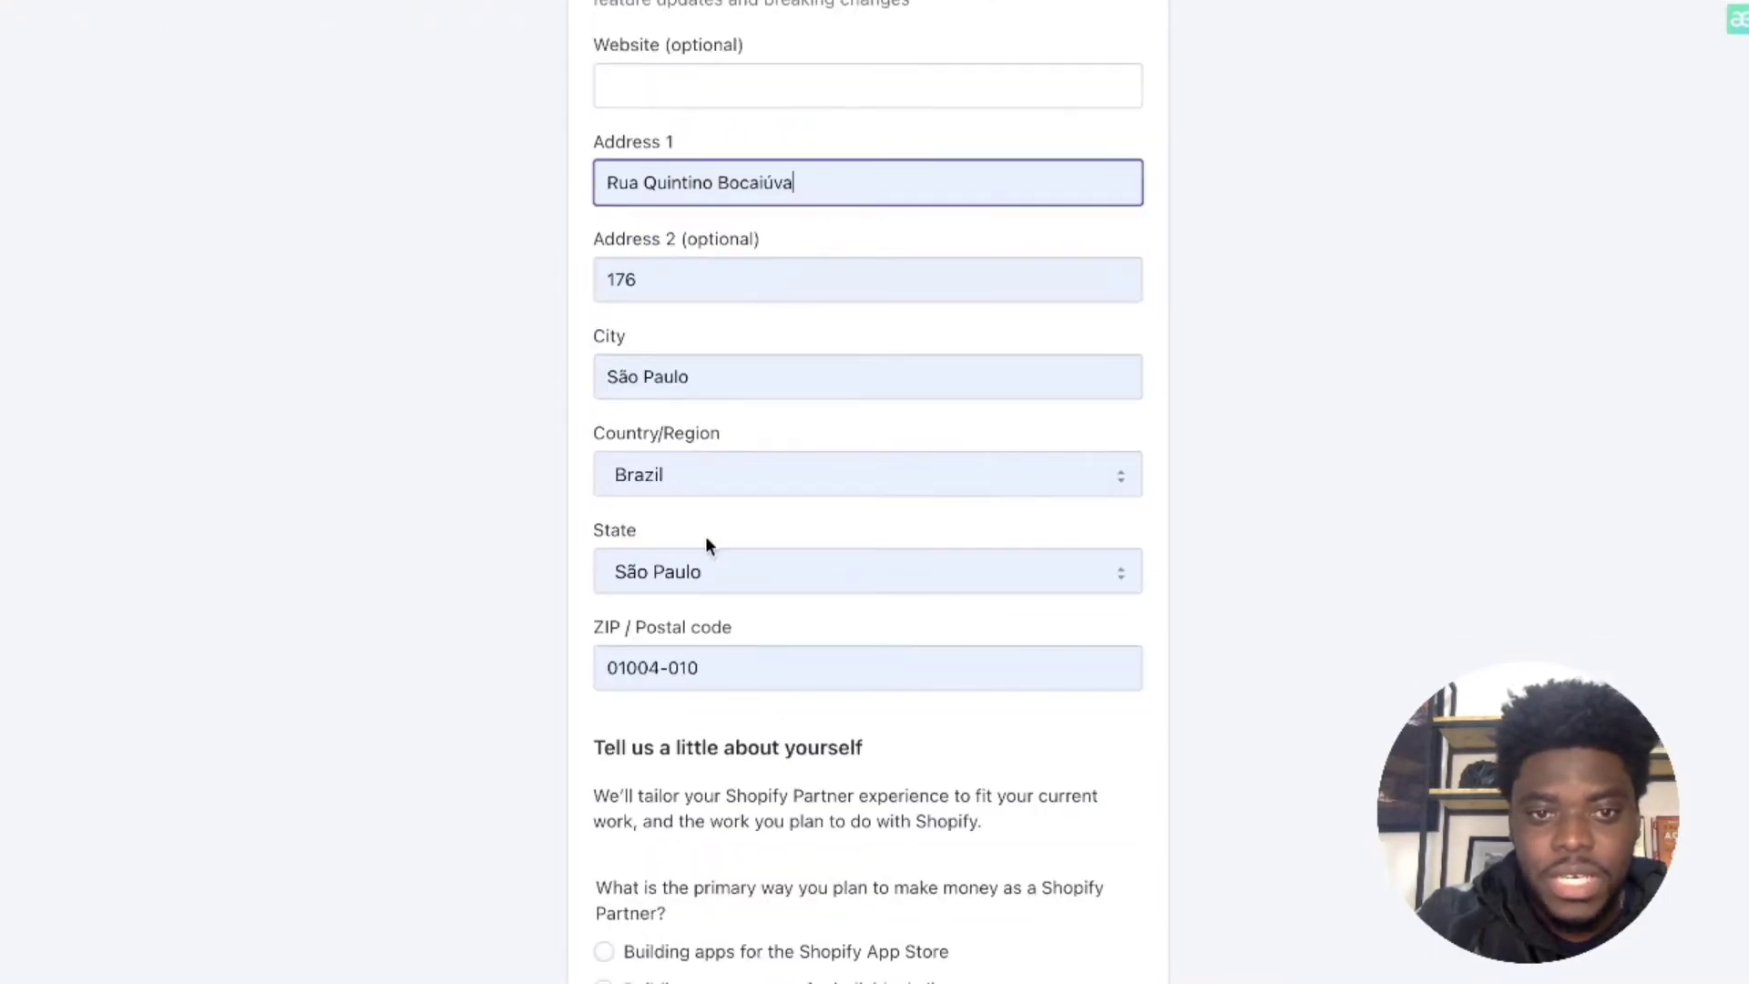
scroll(863, 652, "down", 3)
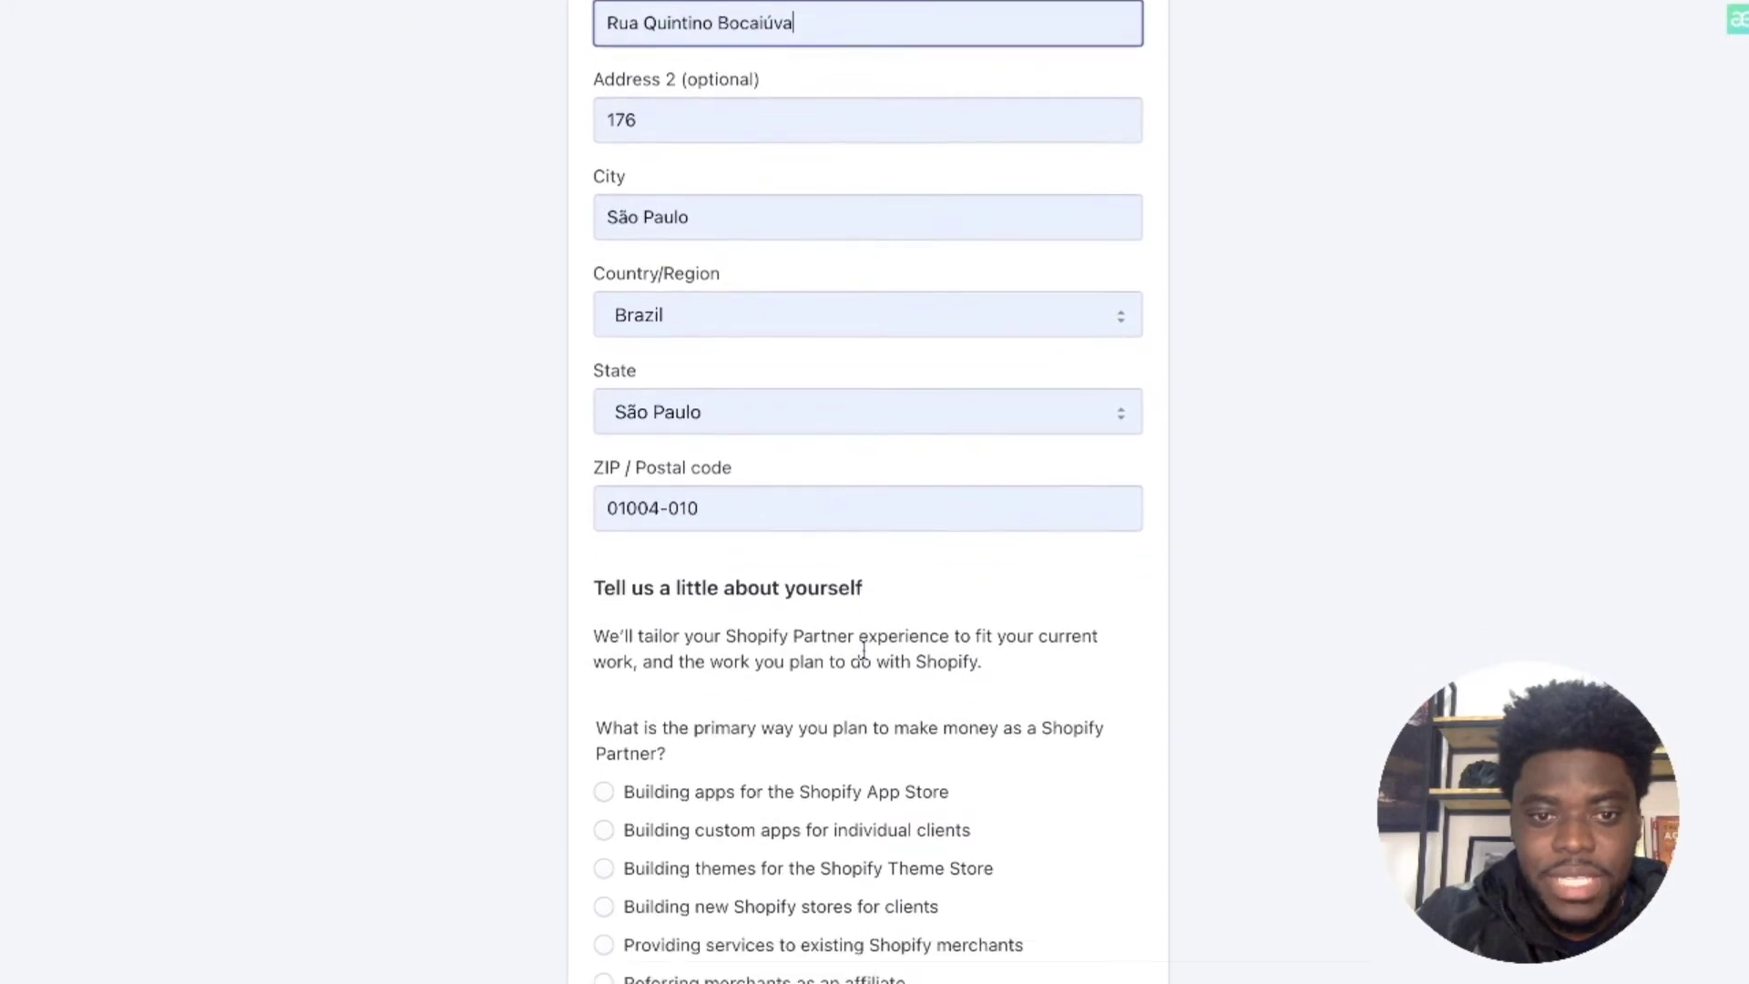
scroll(831, 684, "down", 4)
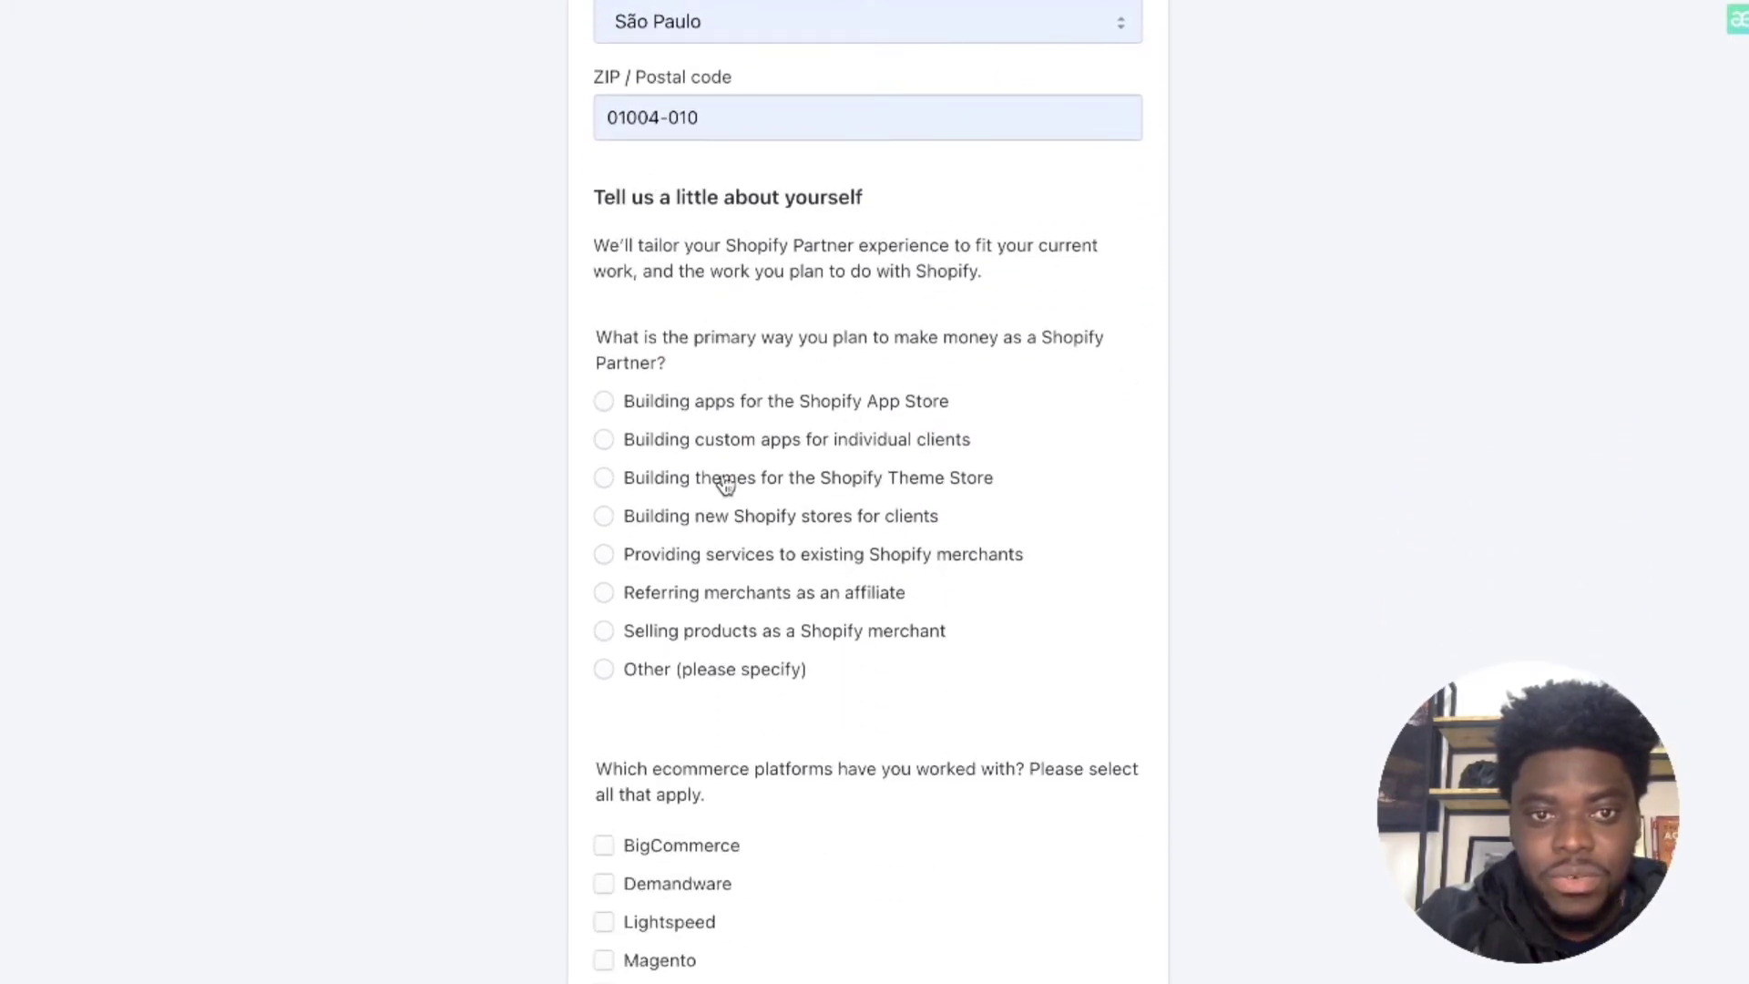
scroll(725, 481, "down", 1)
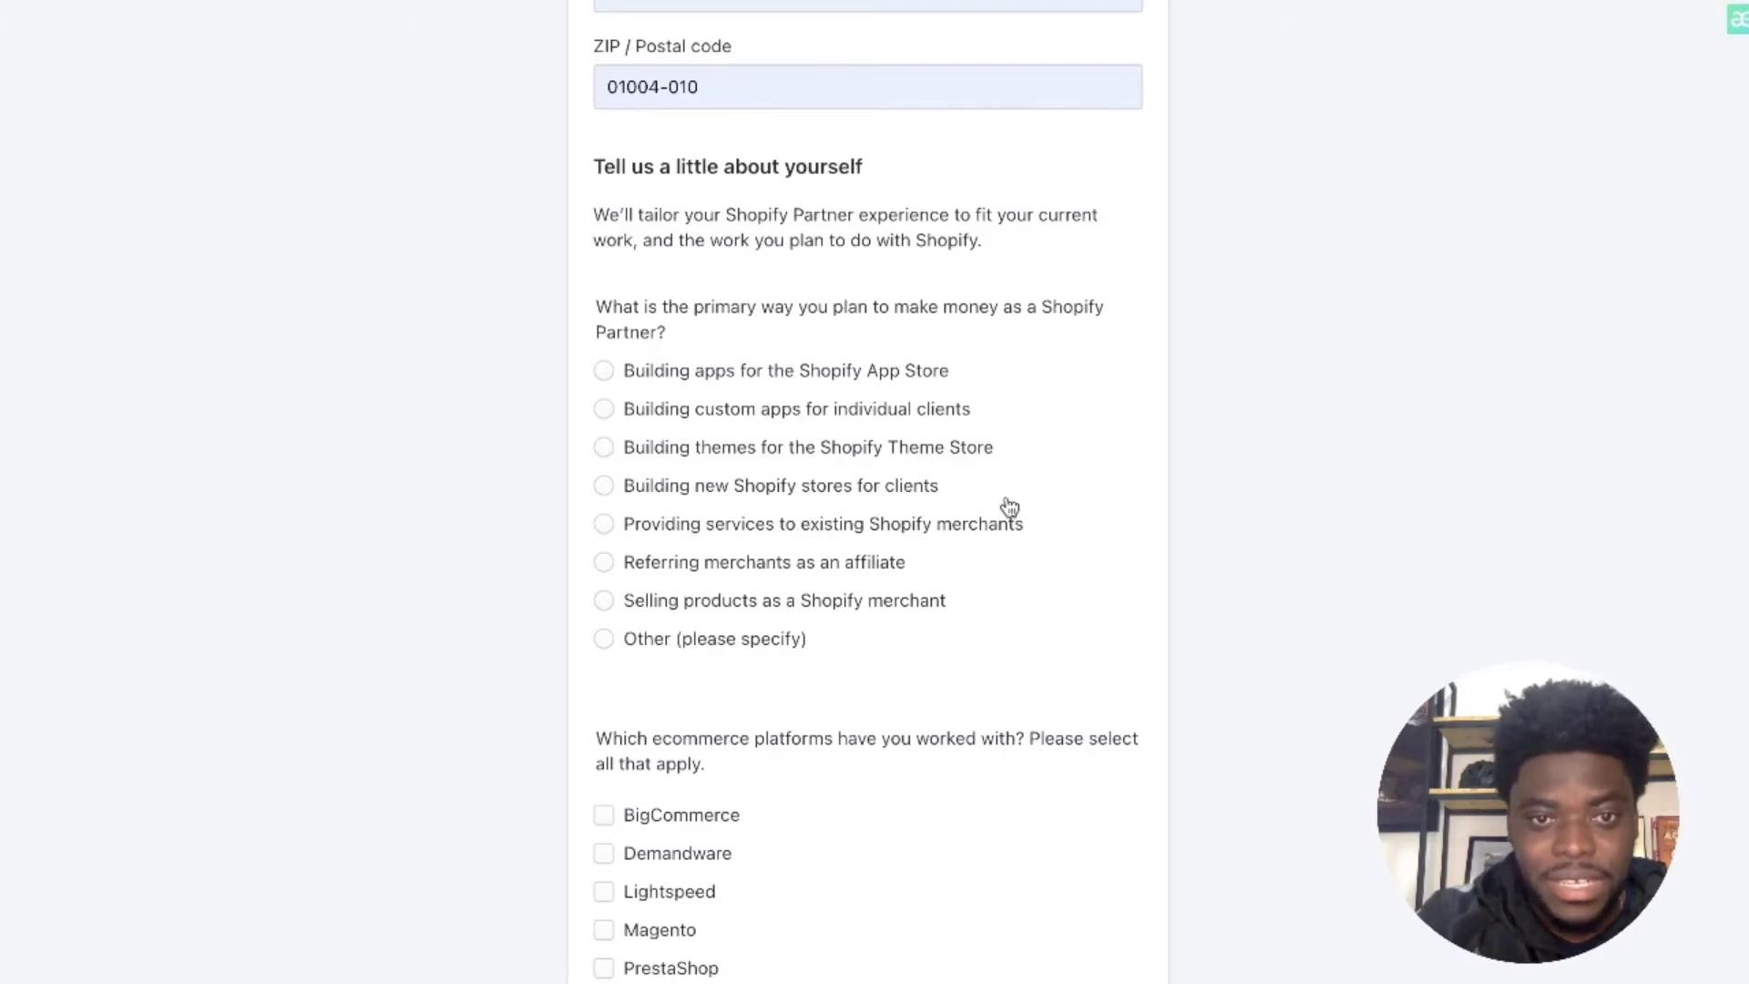
scroll(802, 491, "down", 1)
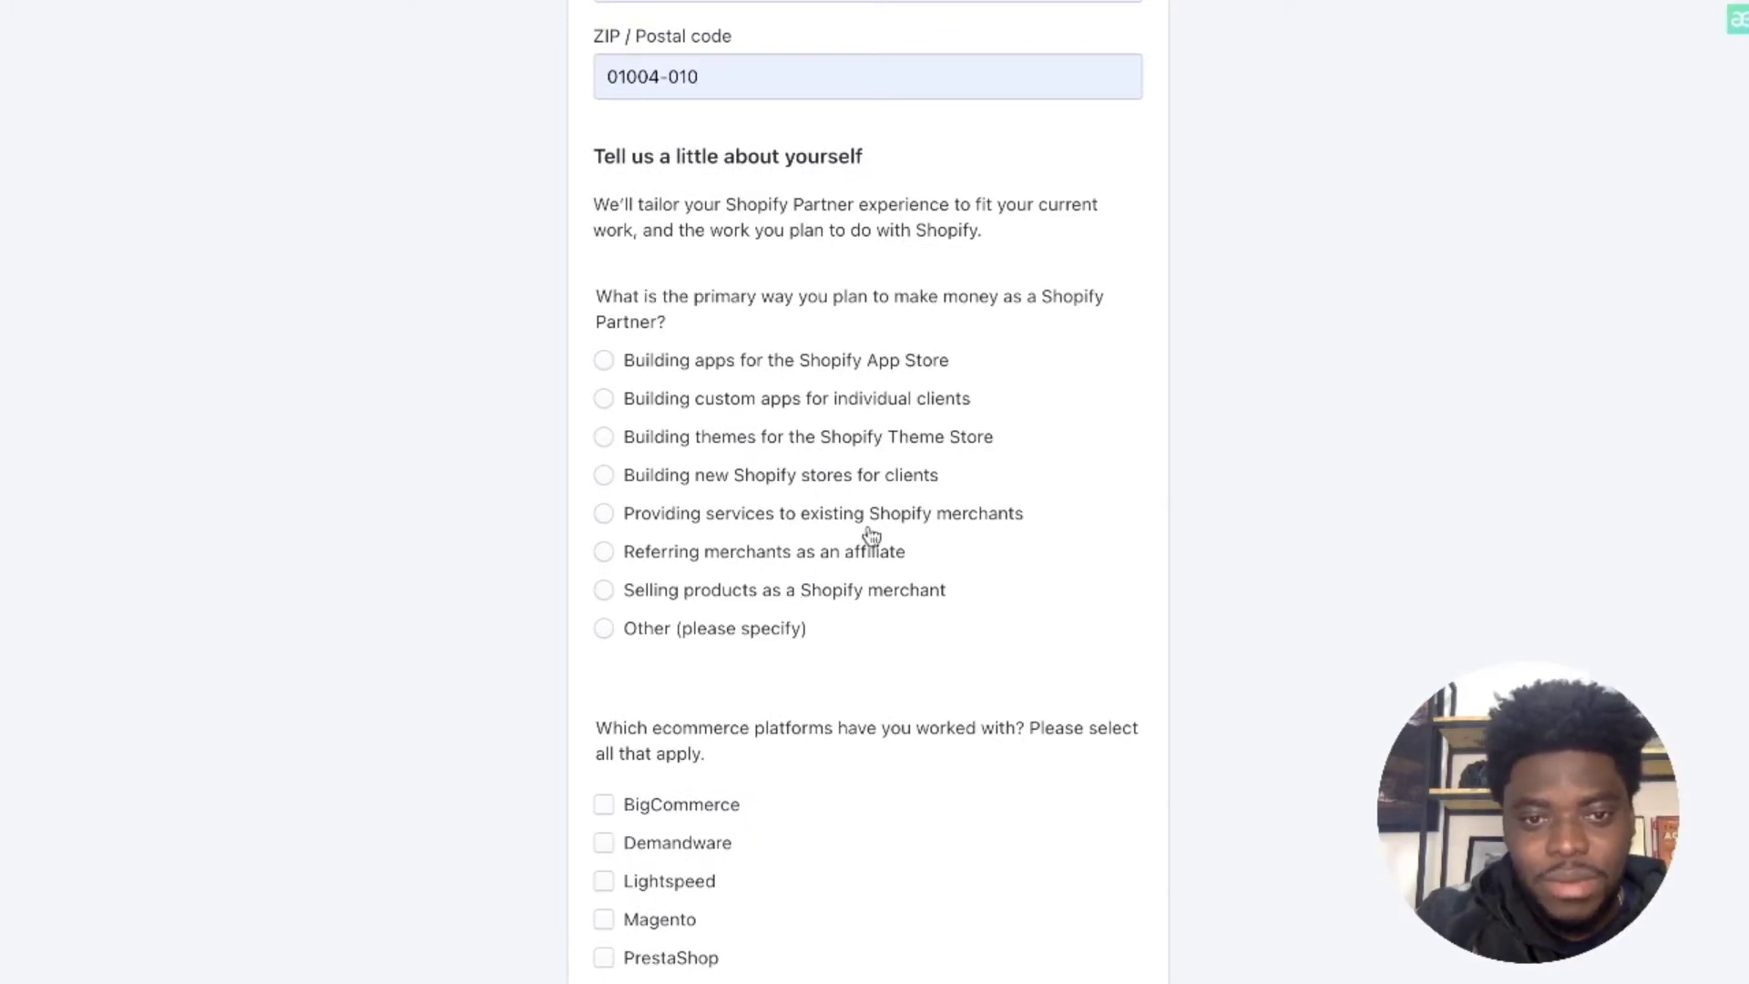
scroll(900, 509, "down", 1)
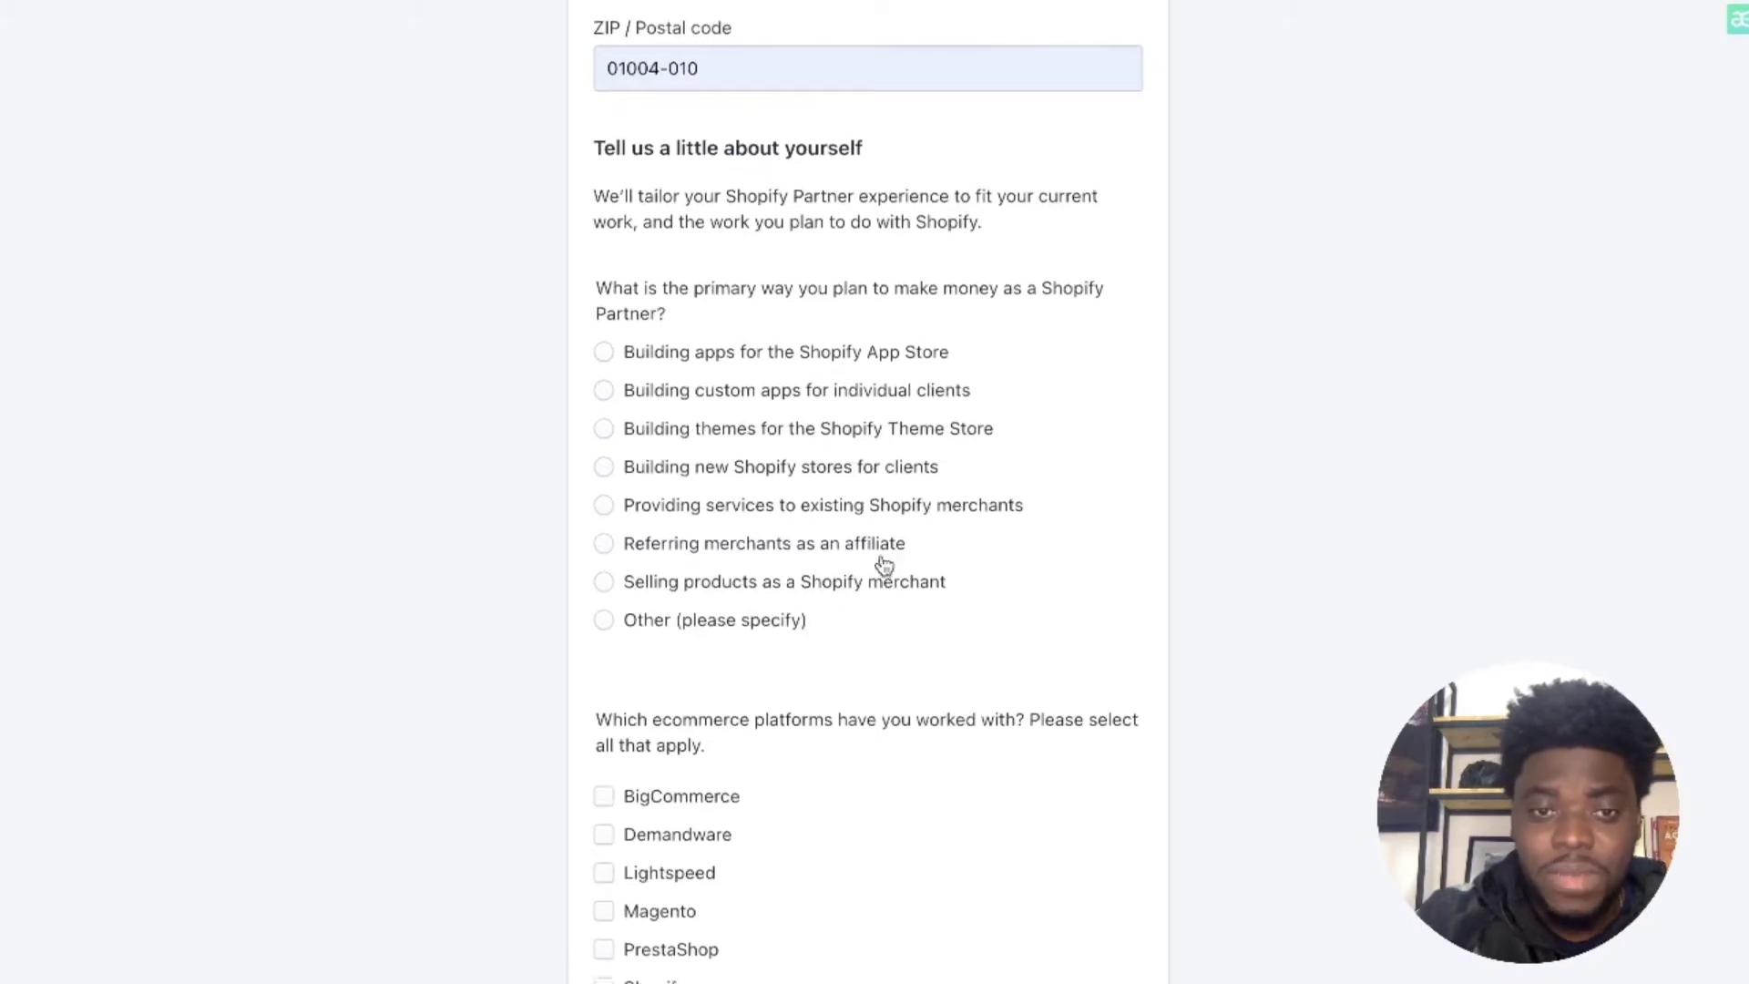
scroll(879, 571, "down", 1)
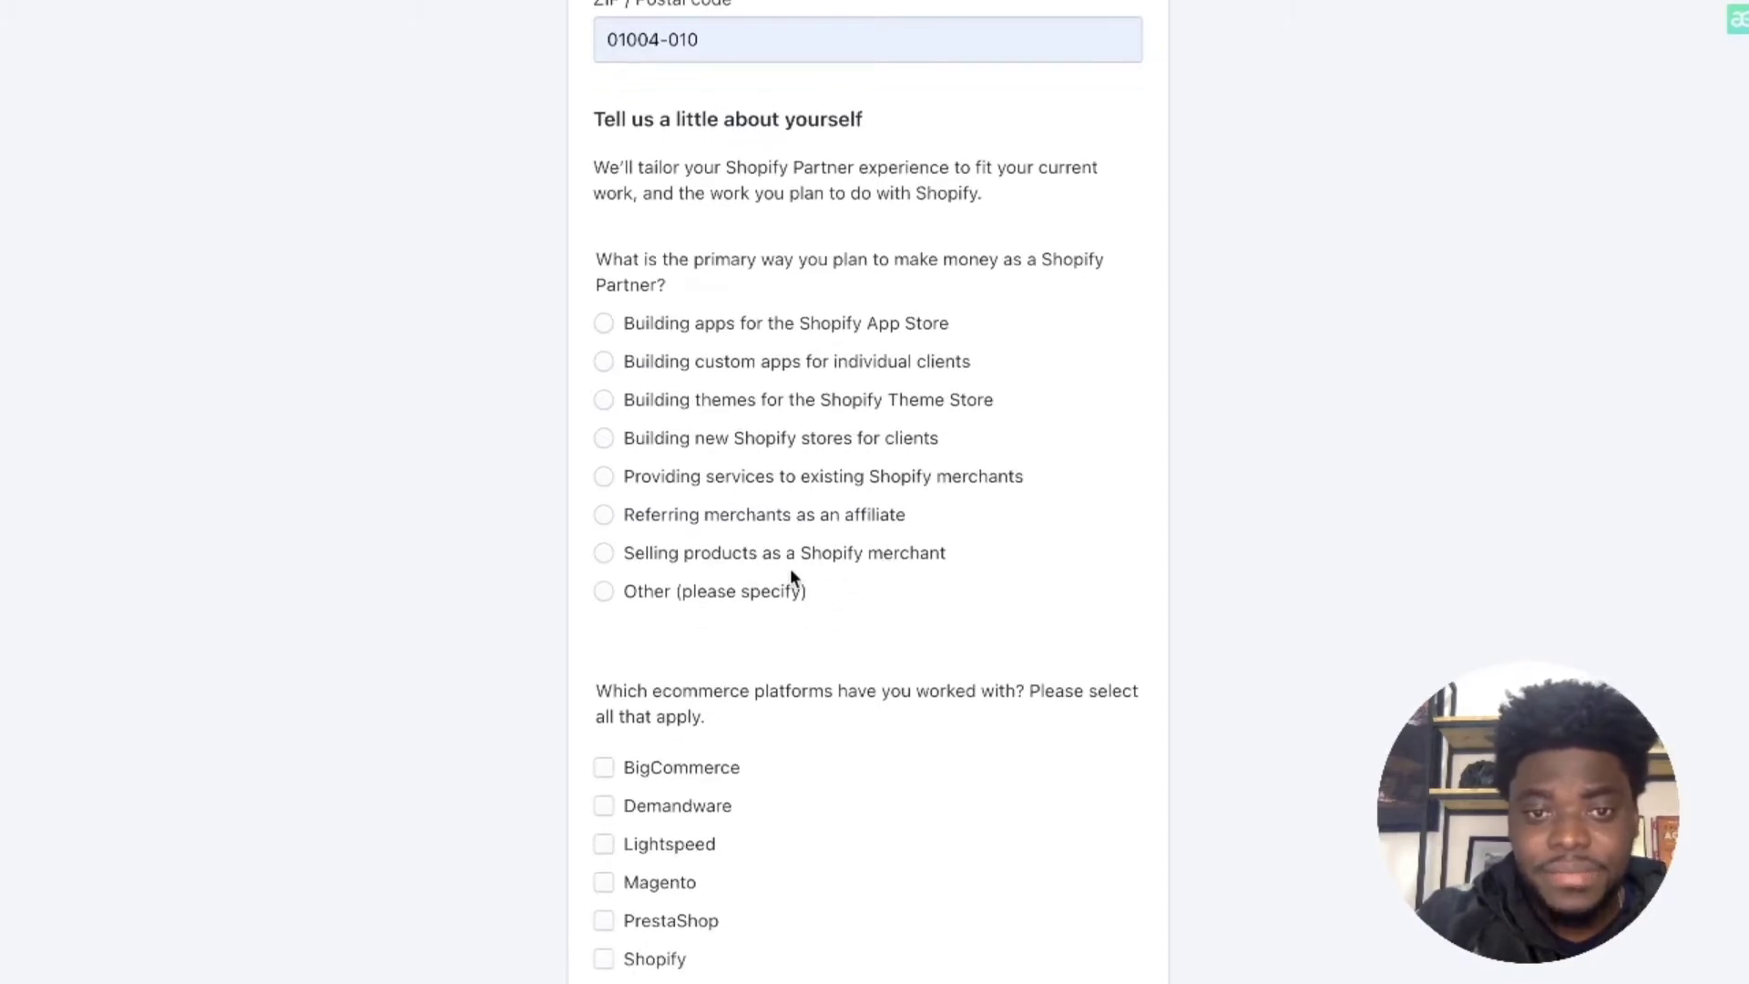
Step: Choose 'Selling products as a Shopify merchant' as the main partner activity
left_click(606, 555)
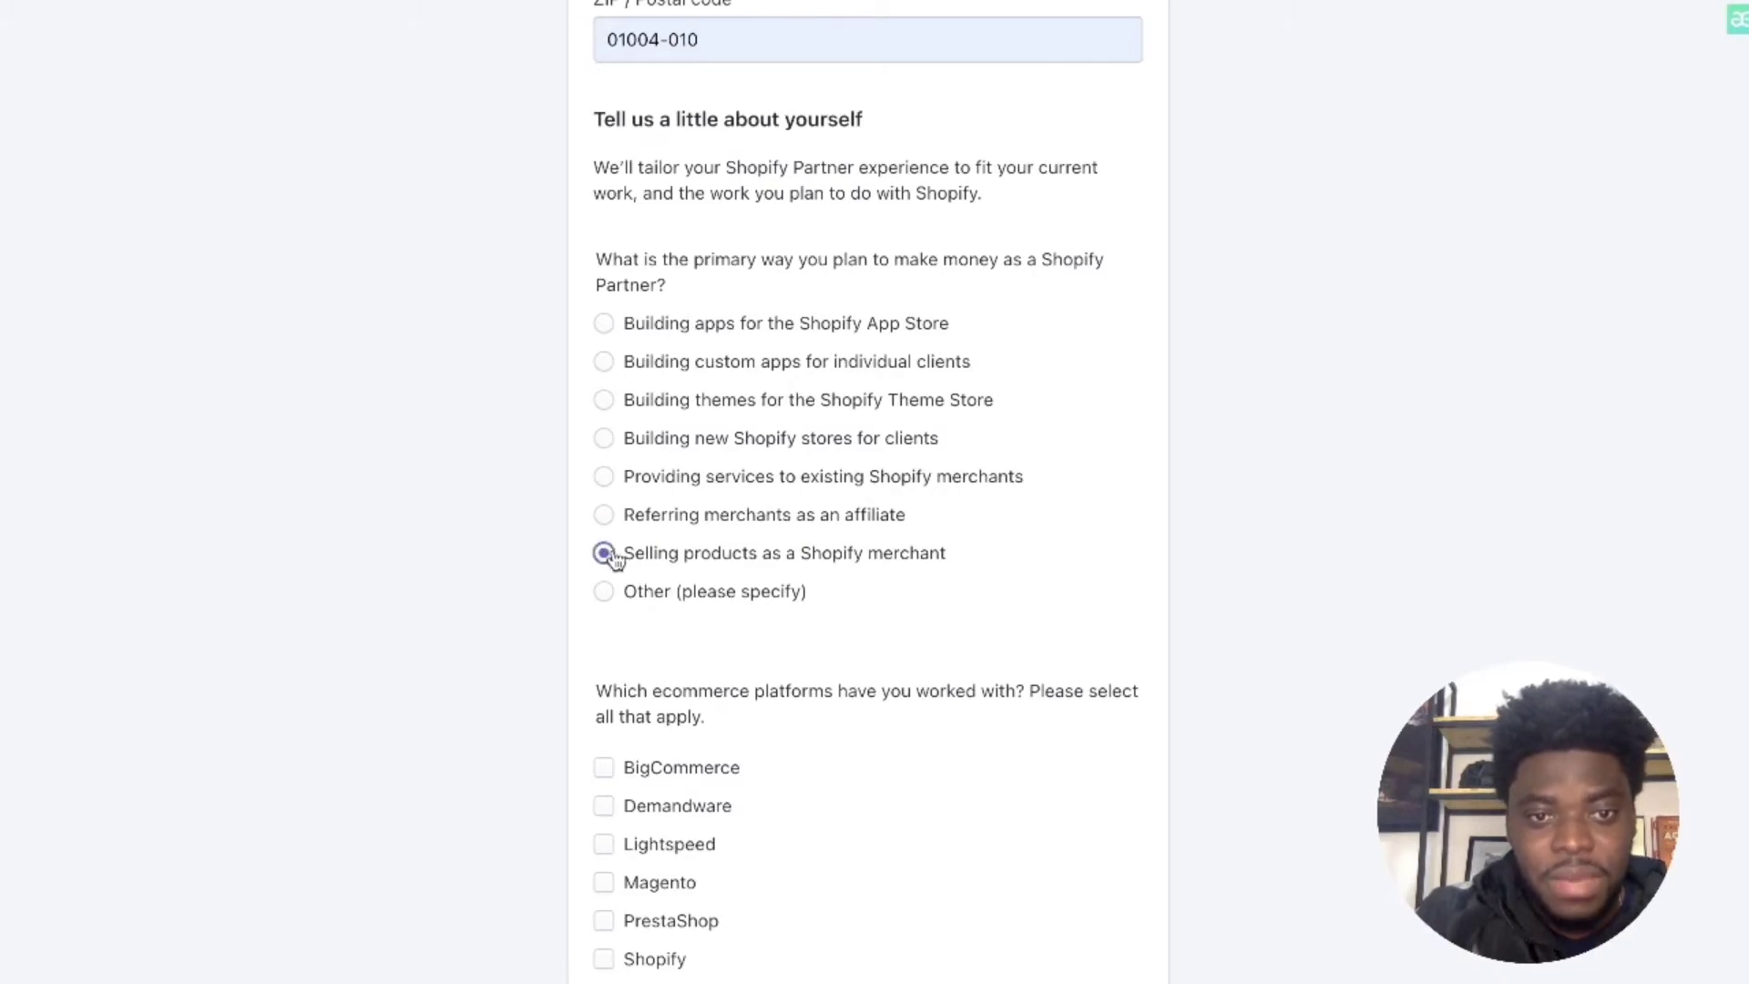
scroll(954, 605, "down", 5)
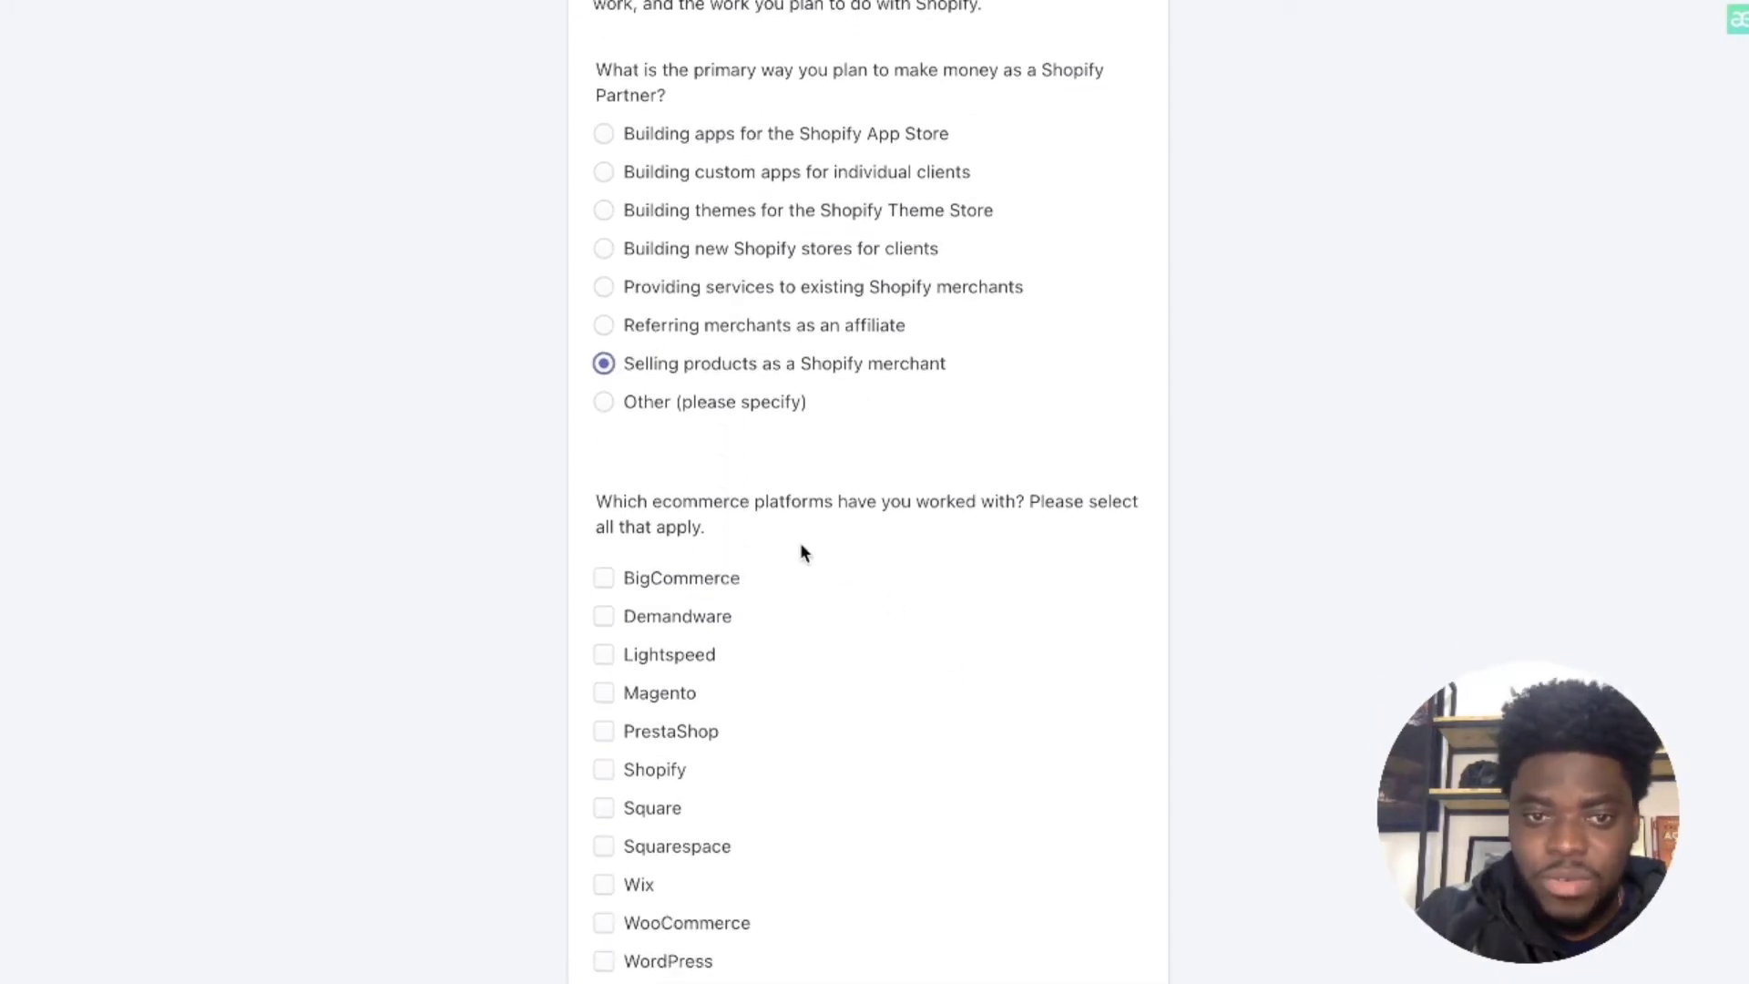
scroll(783, 671, "down", 3)
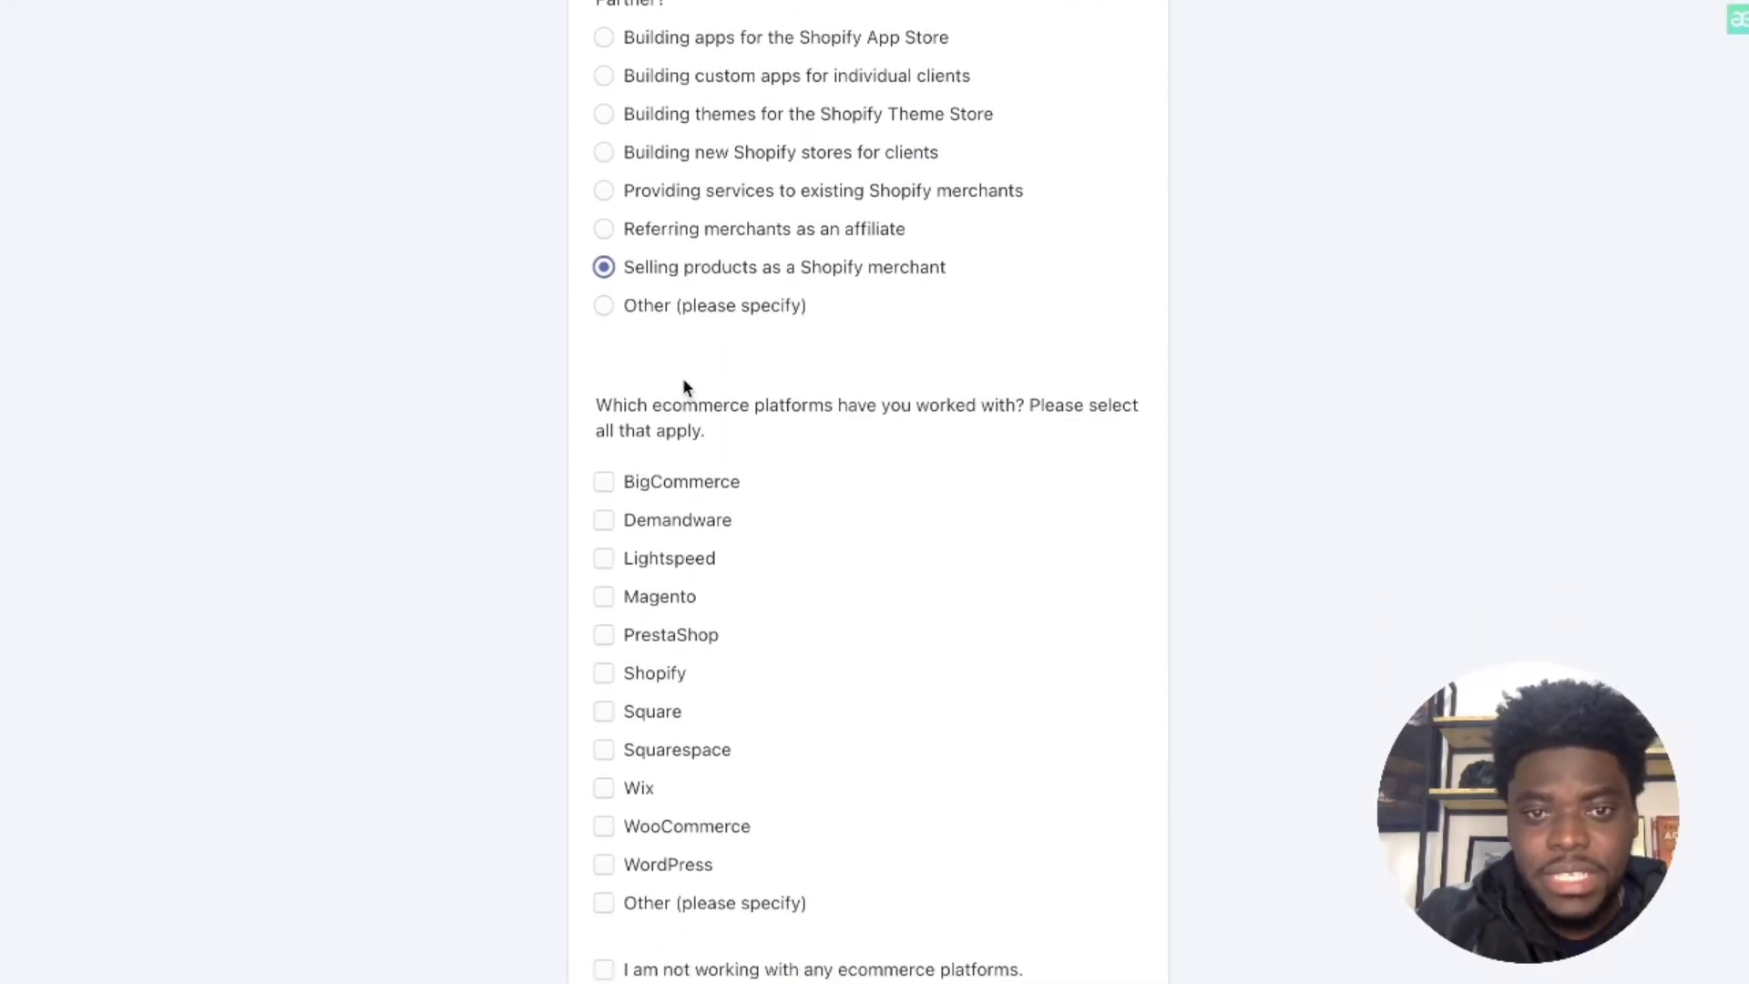
scroll(866, 593, "down", 5)
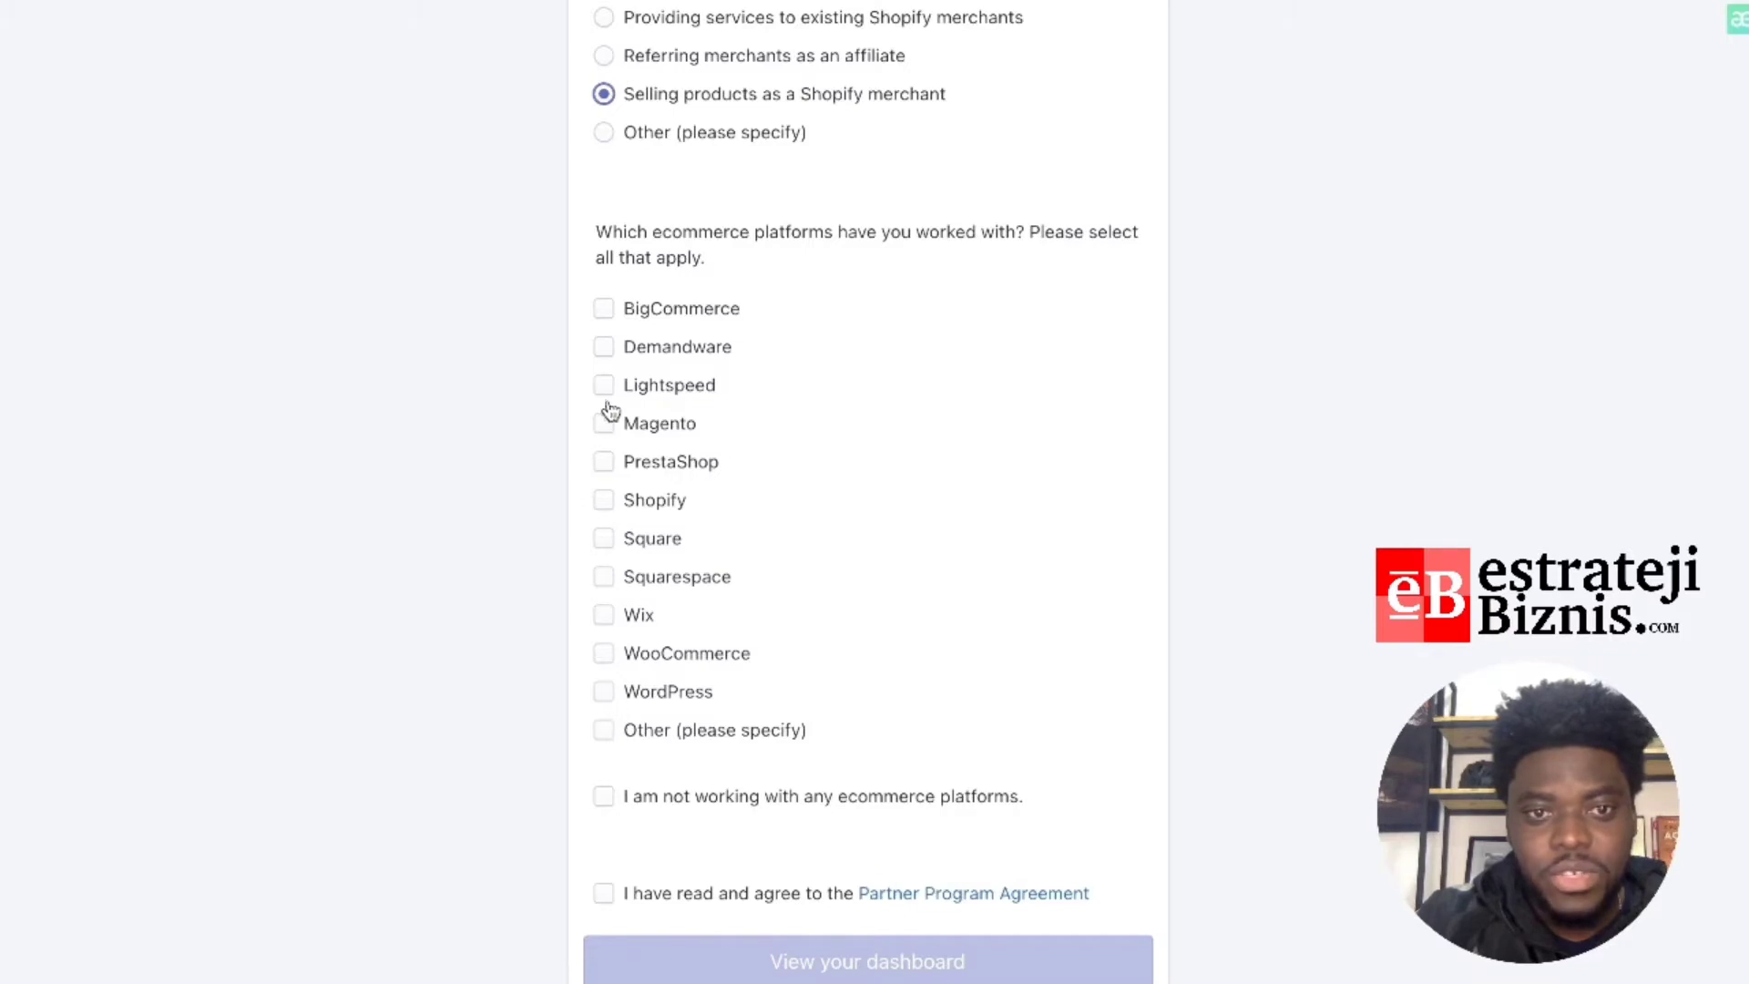
Step: Answer that no ecommerce platforms are used and accept the Partner Program Agreement
left_click(604, 500)
scroll(999, 593, "down", 1)
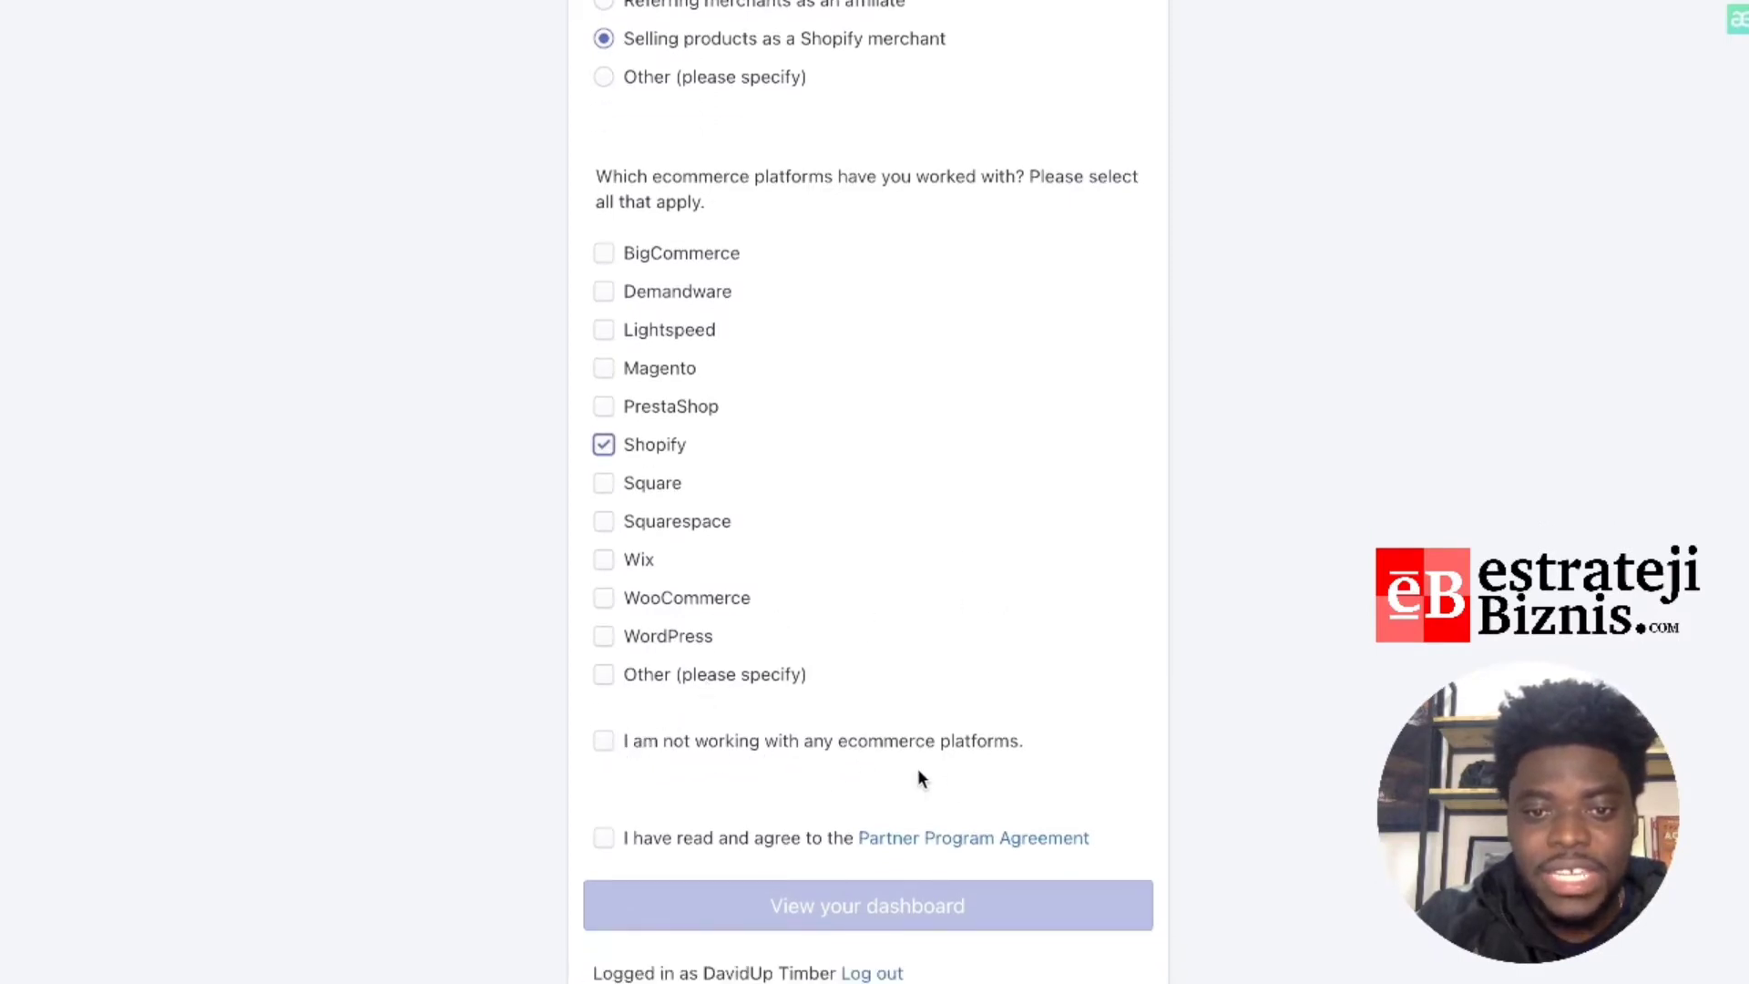
left_click(609, 742)
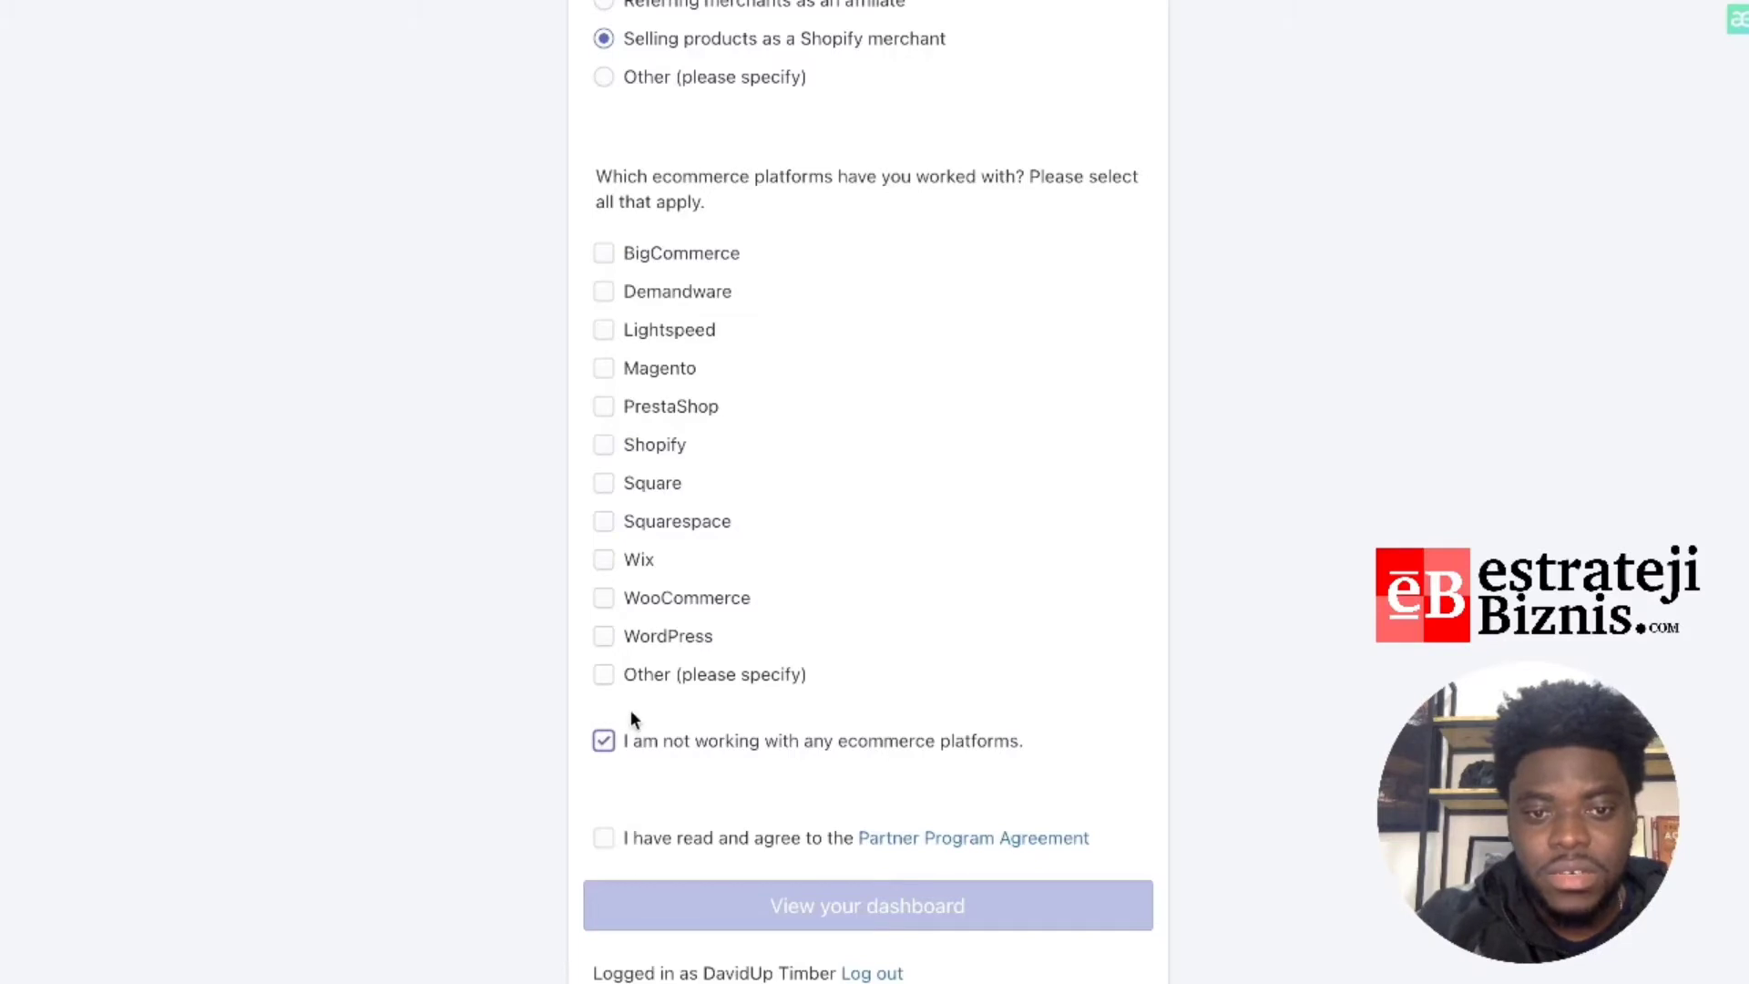
left_click(604, 674)
left_click(662, 723)
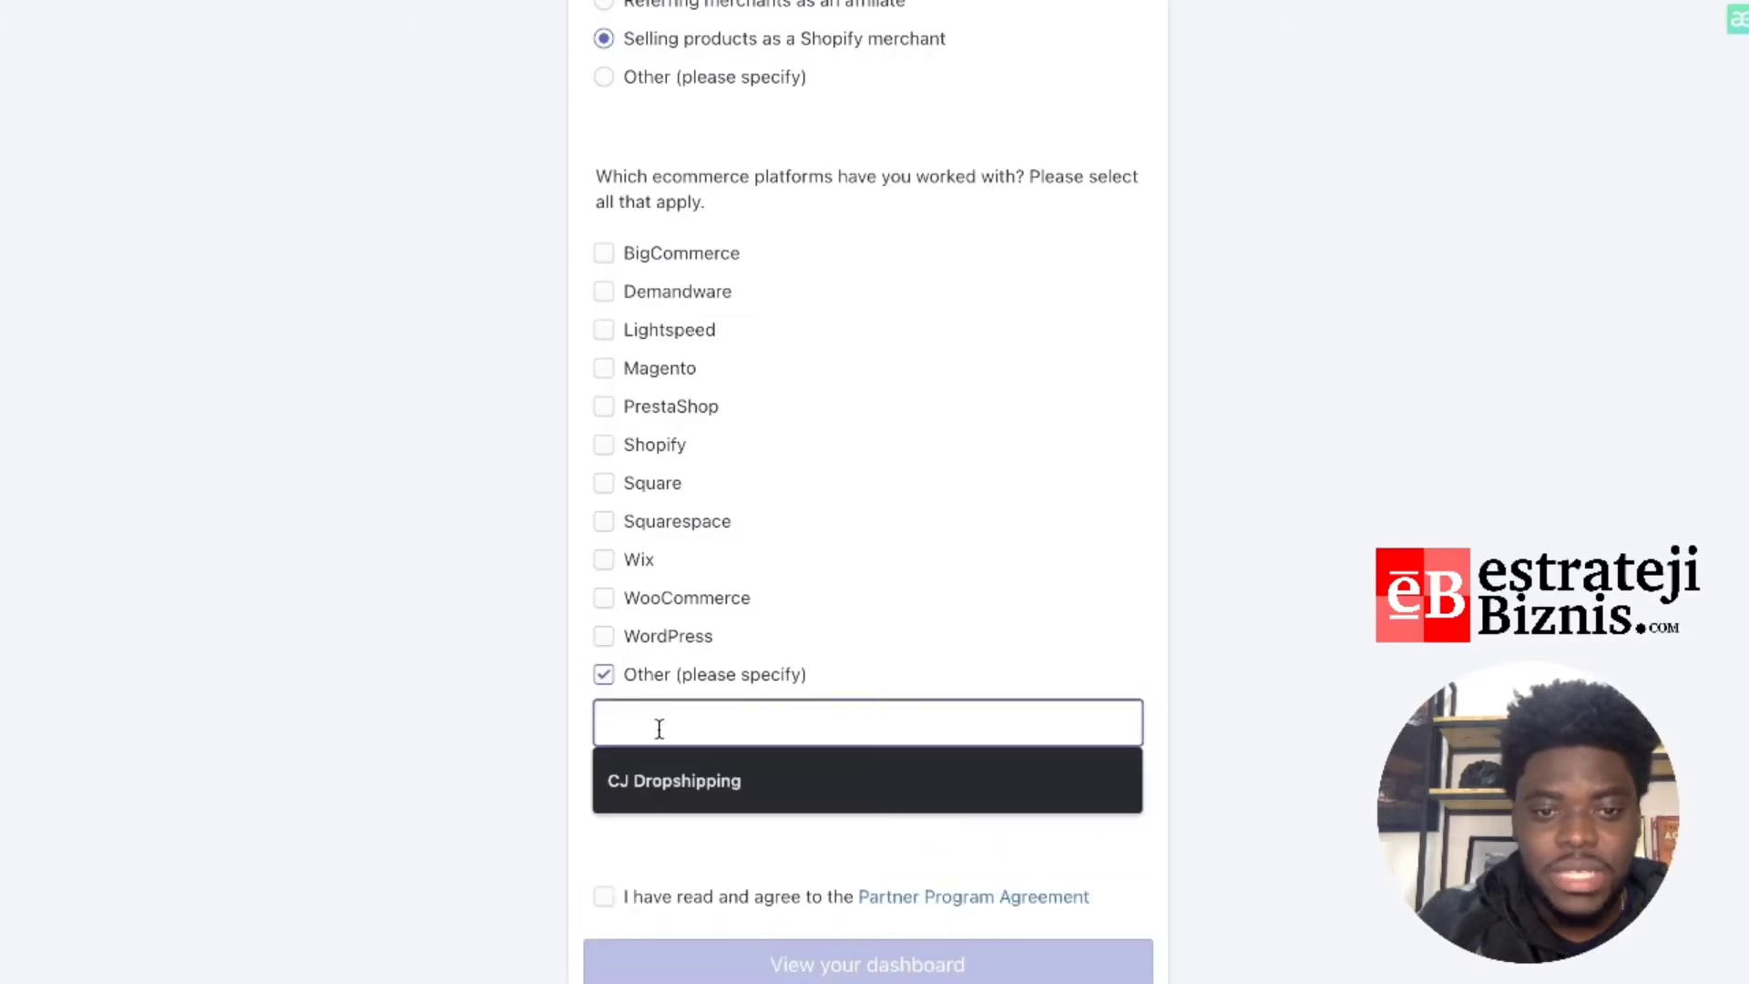
left_click(604, 674)
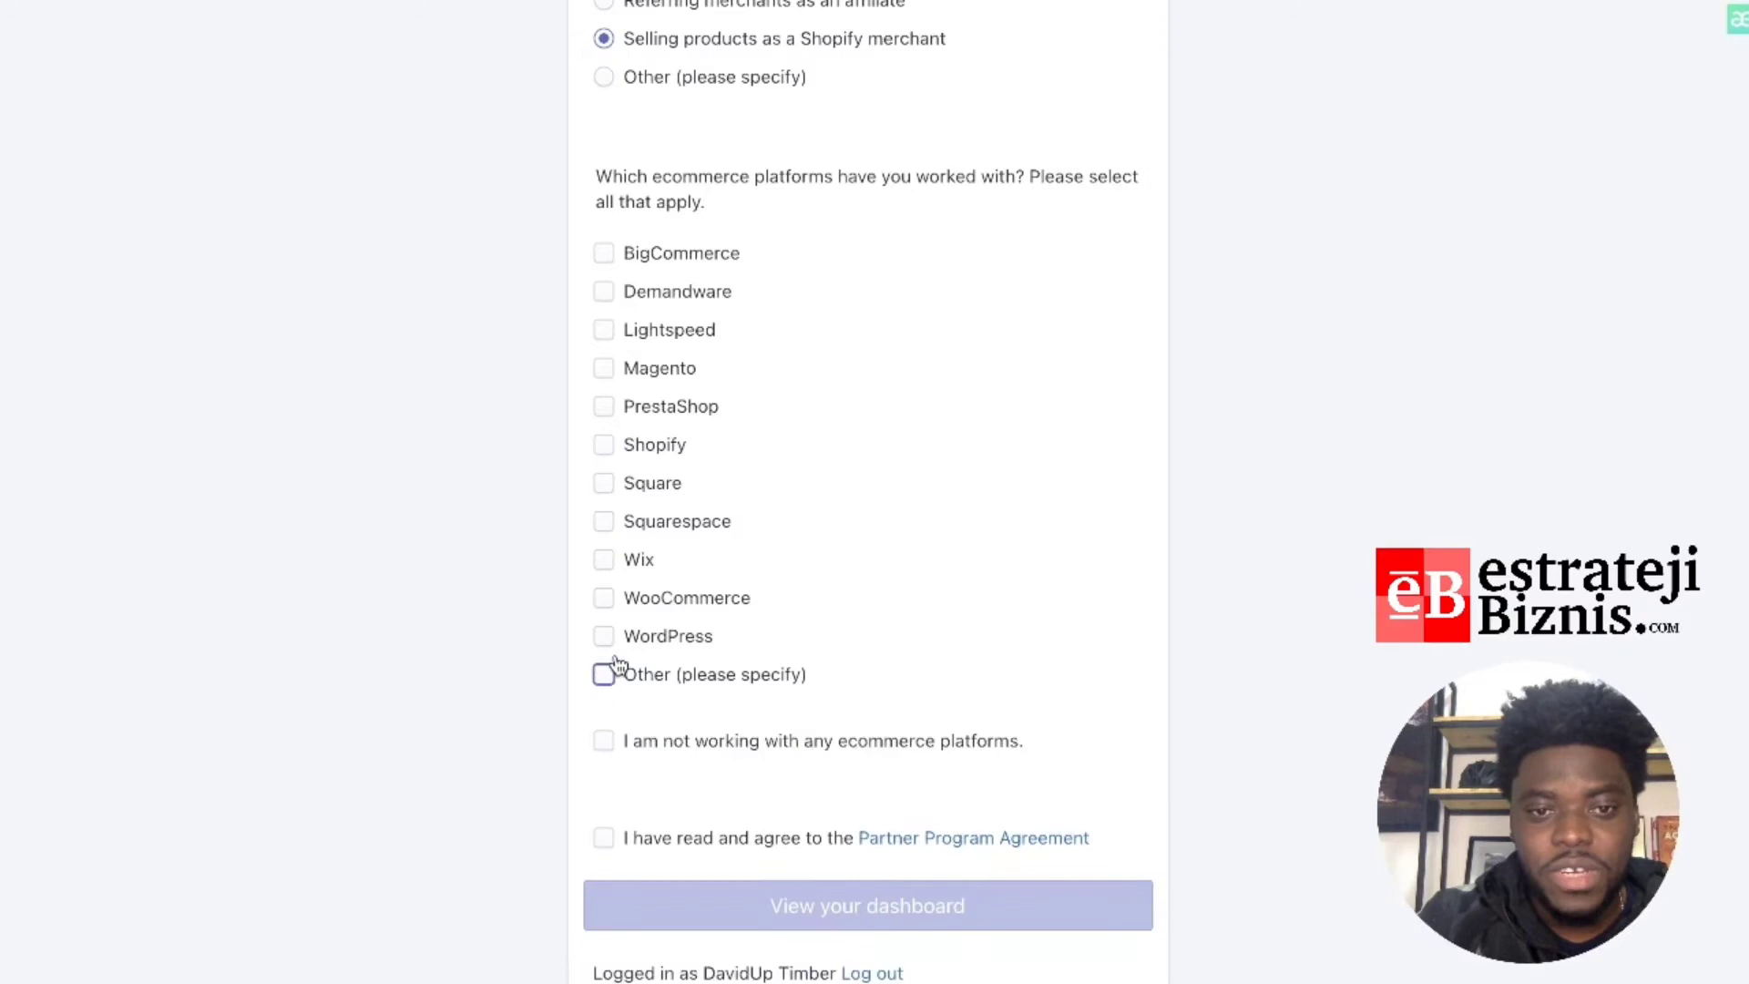
left_click(605, 744)
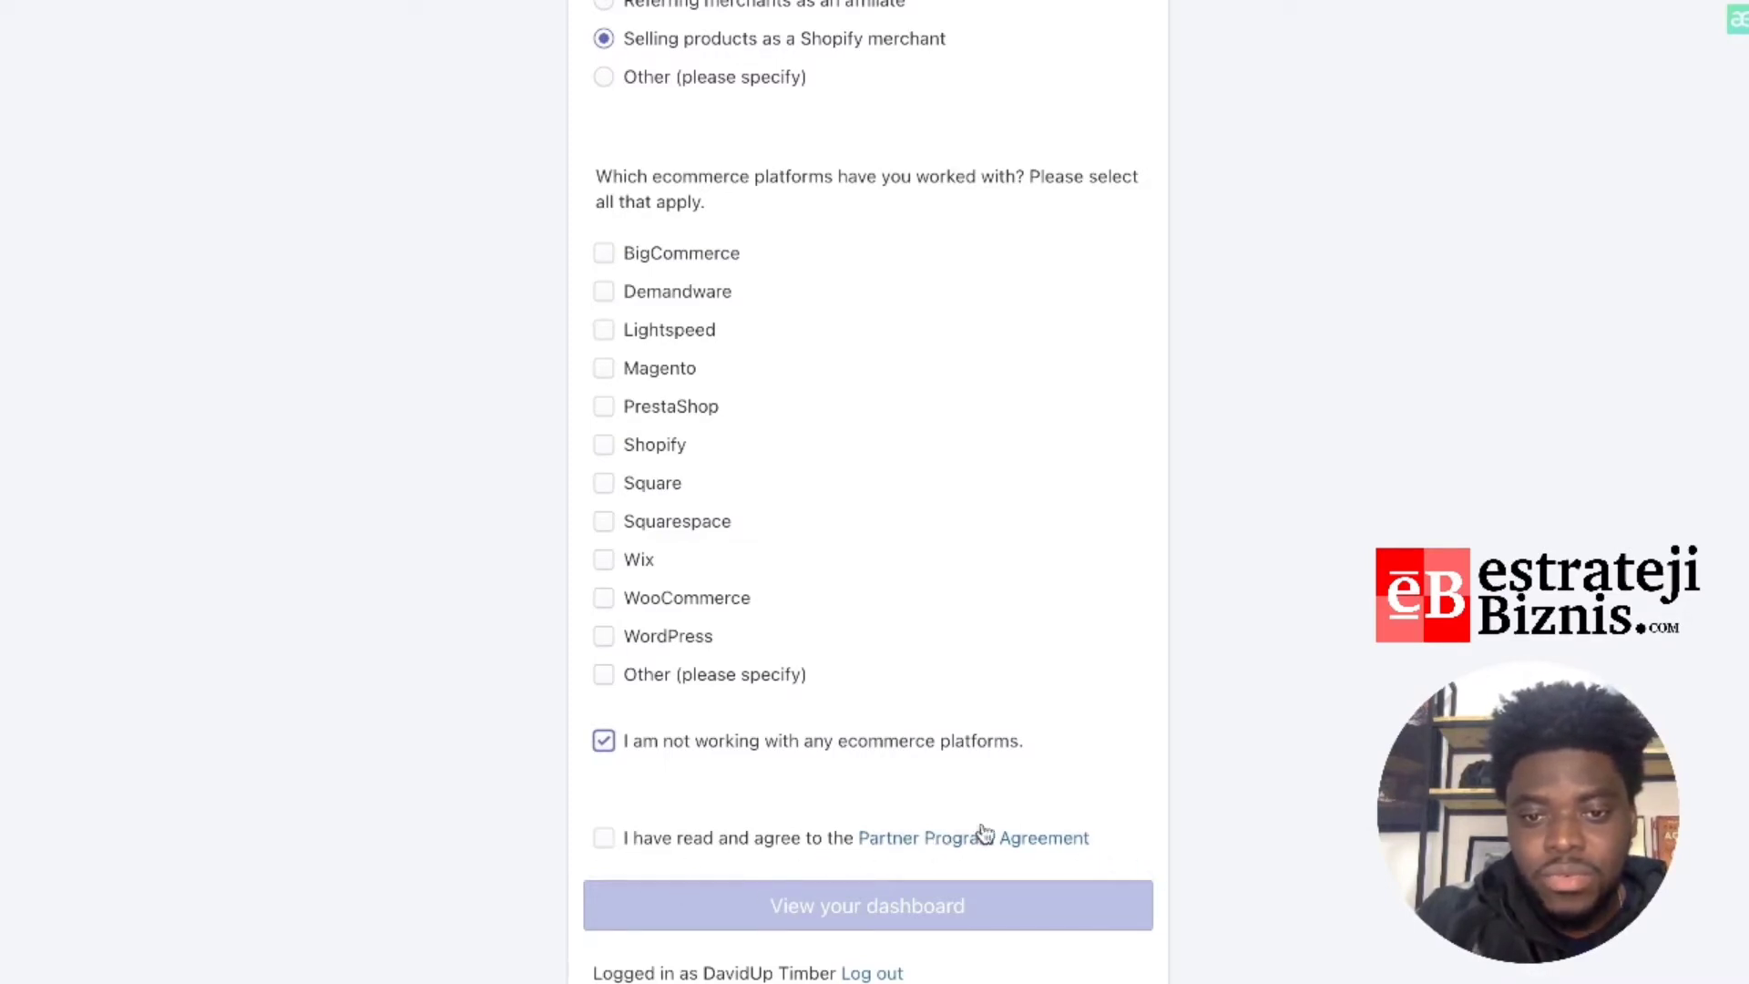
left_click(605, 840)
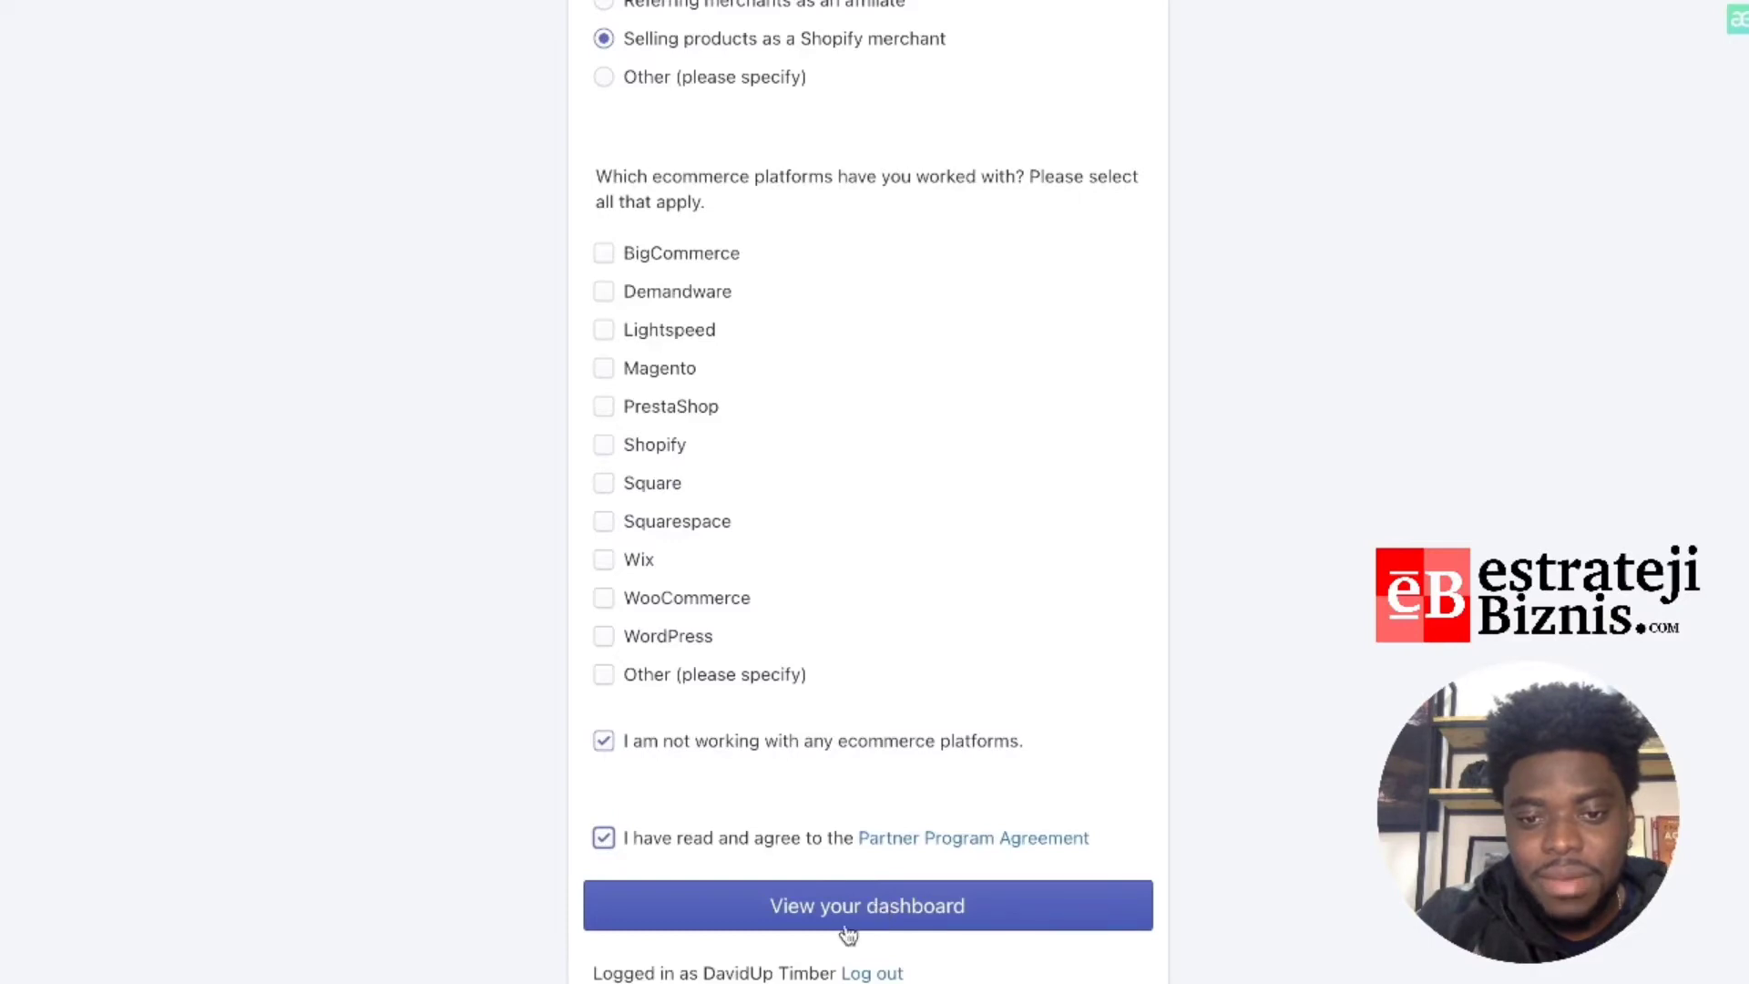
Step: Submit the form via 'View your dashboard' and go to the Stores page
left_click(944, 920)
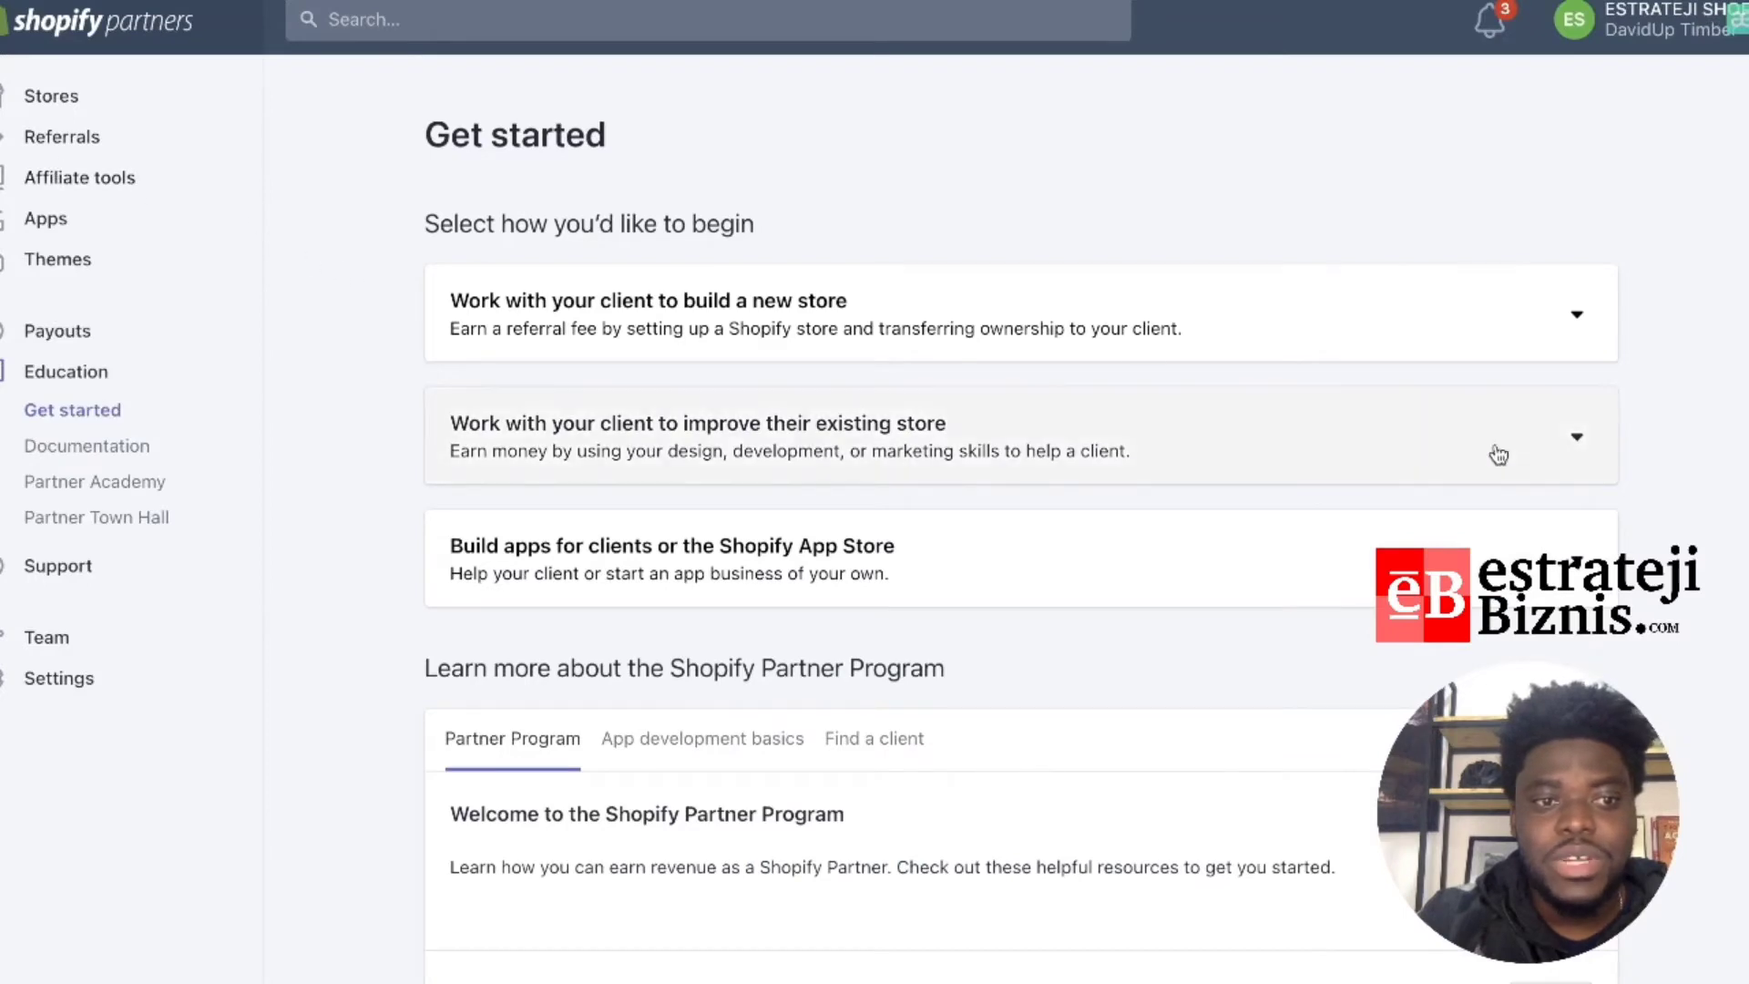
scroll(1582, 492, "down", 2)
scroll(1540, 382, "up", 2)
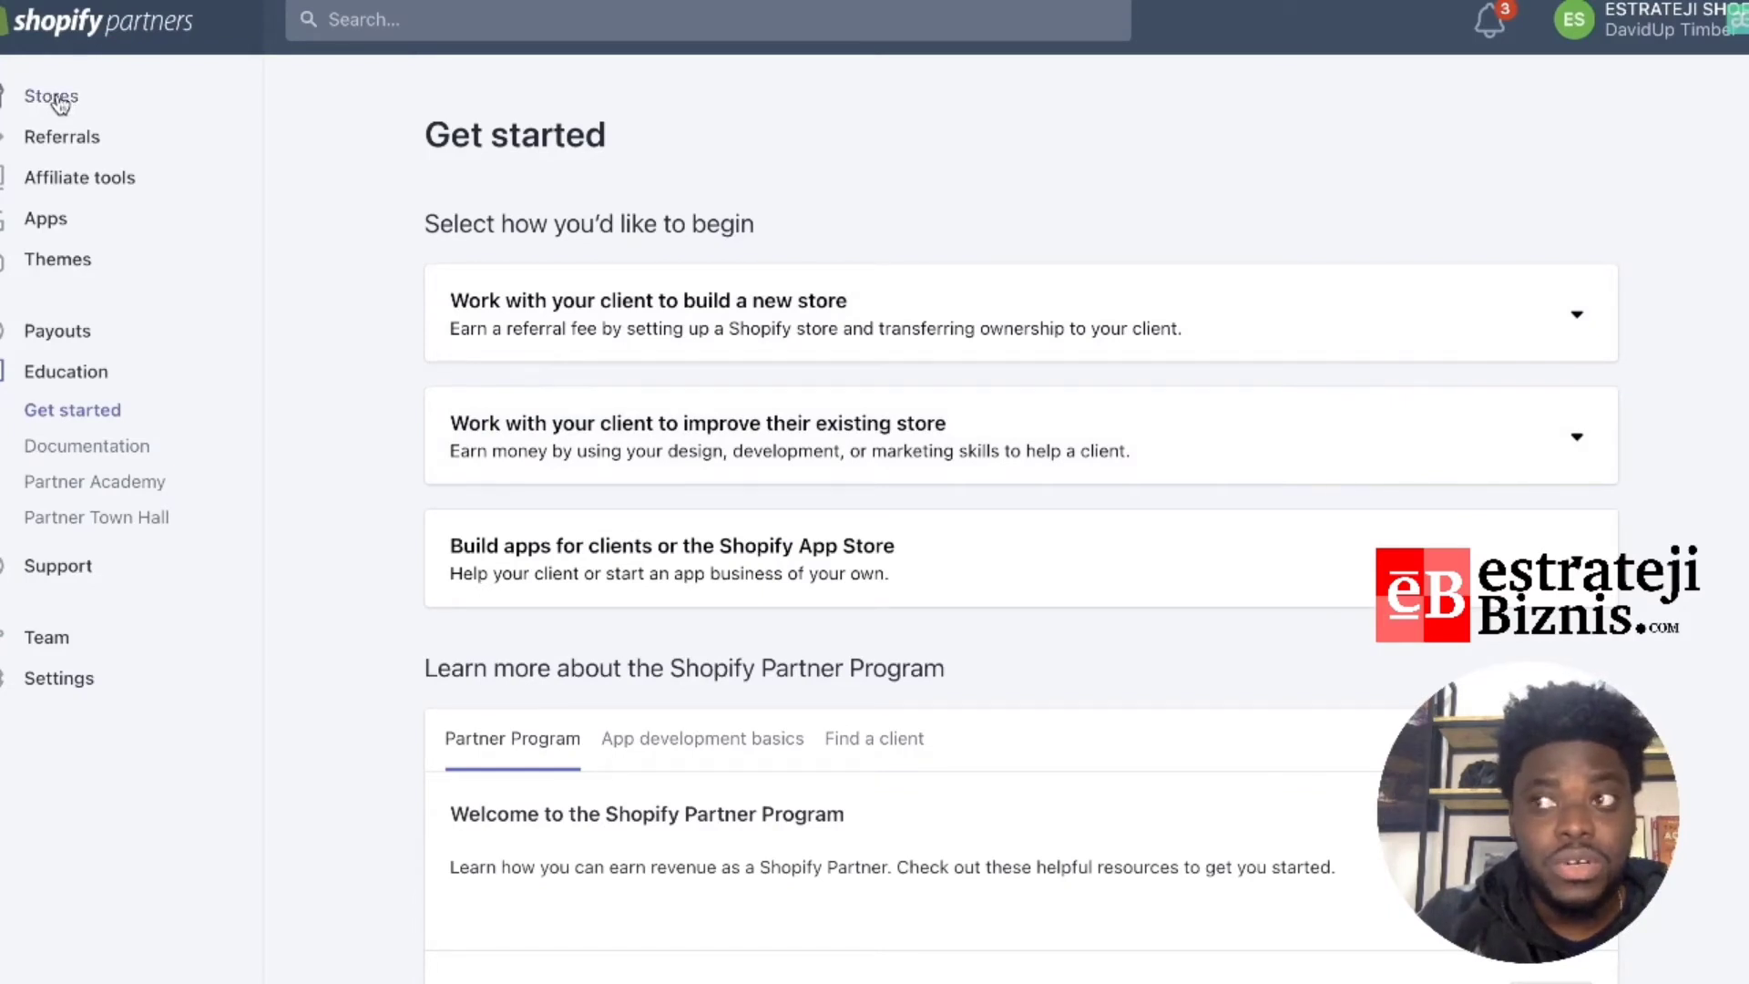
left_click(52, 97)
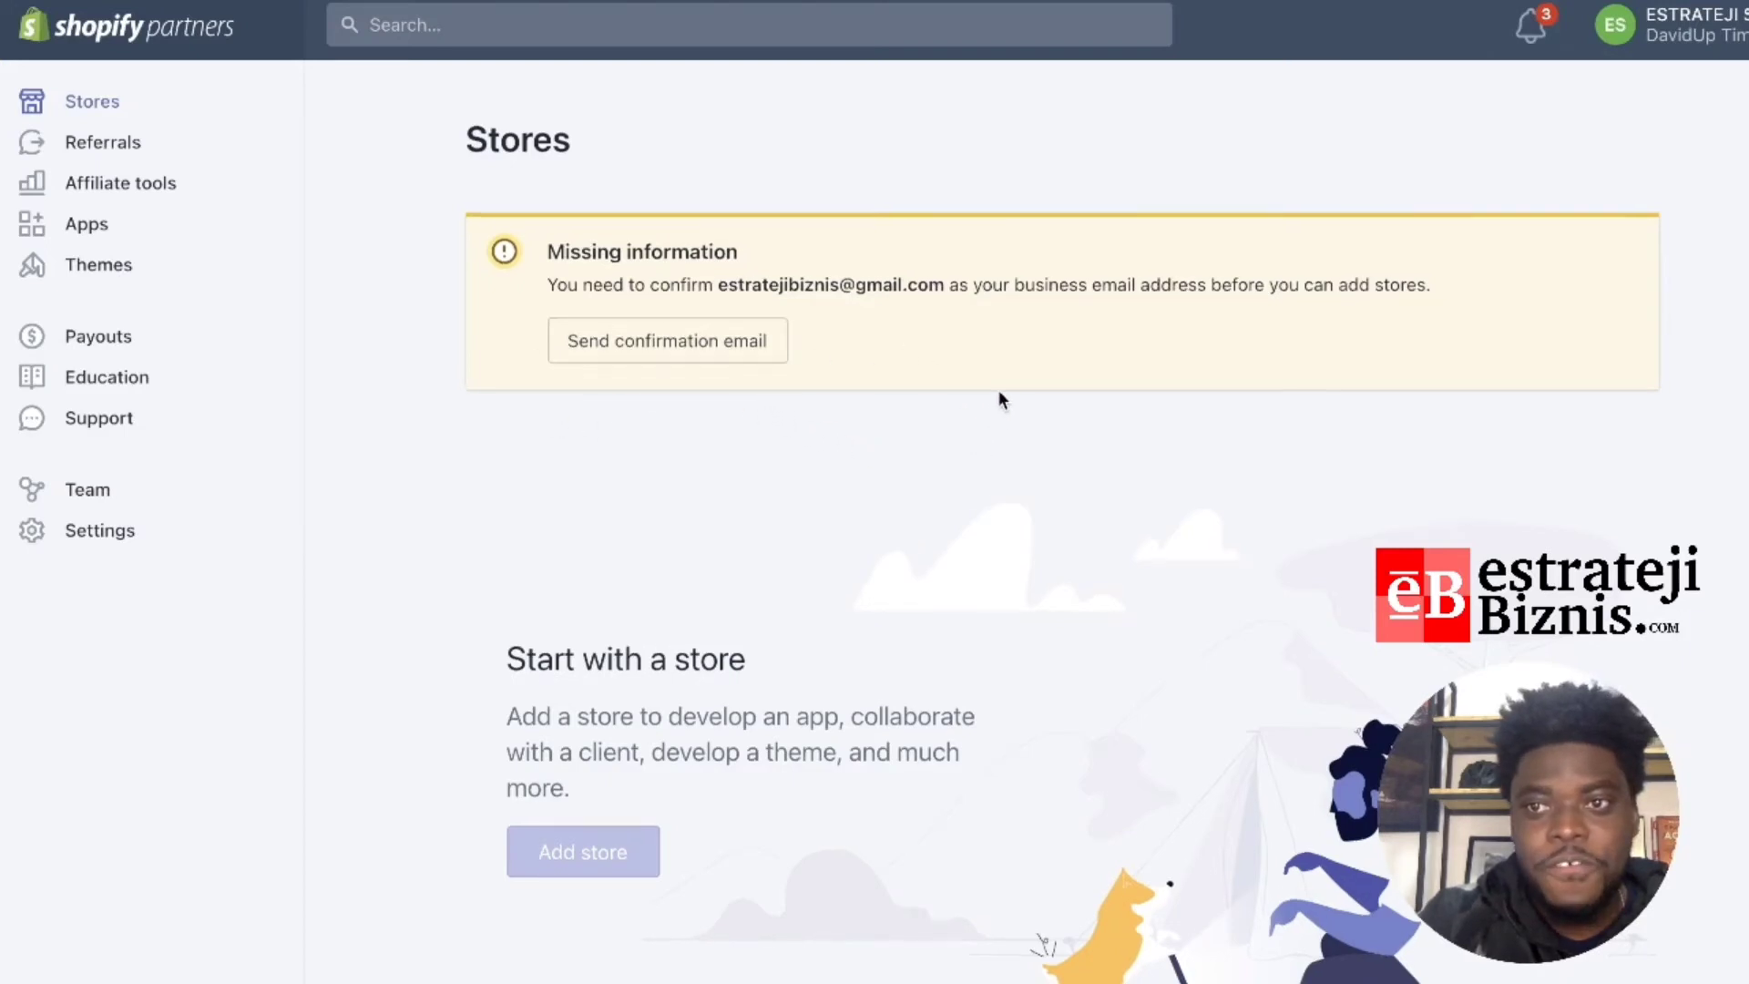
Step: Scroll the Stores page to review the business email confirmation requirement
scroll(999, 399, "down", 1)
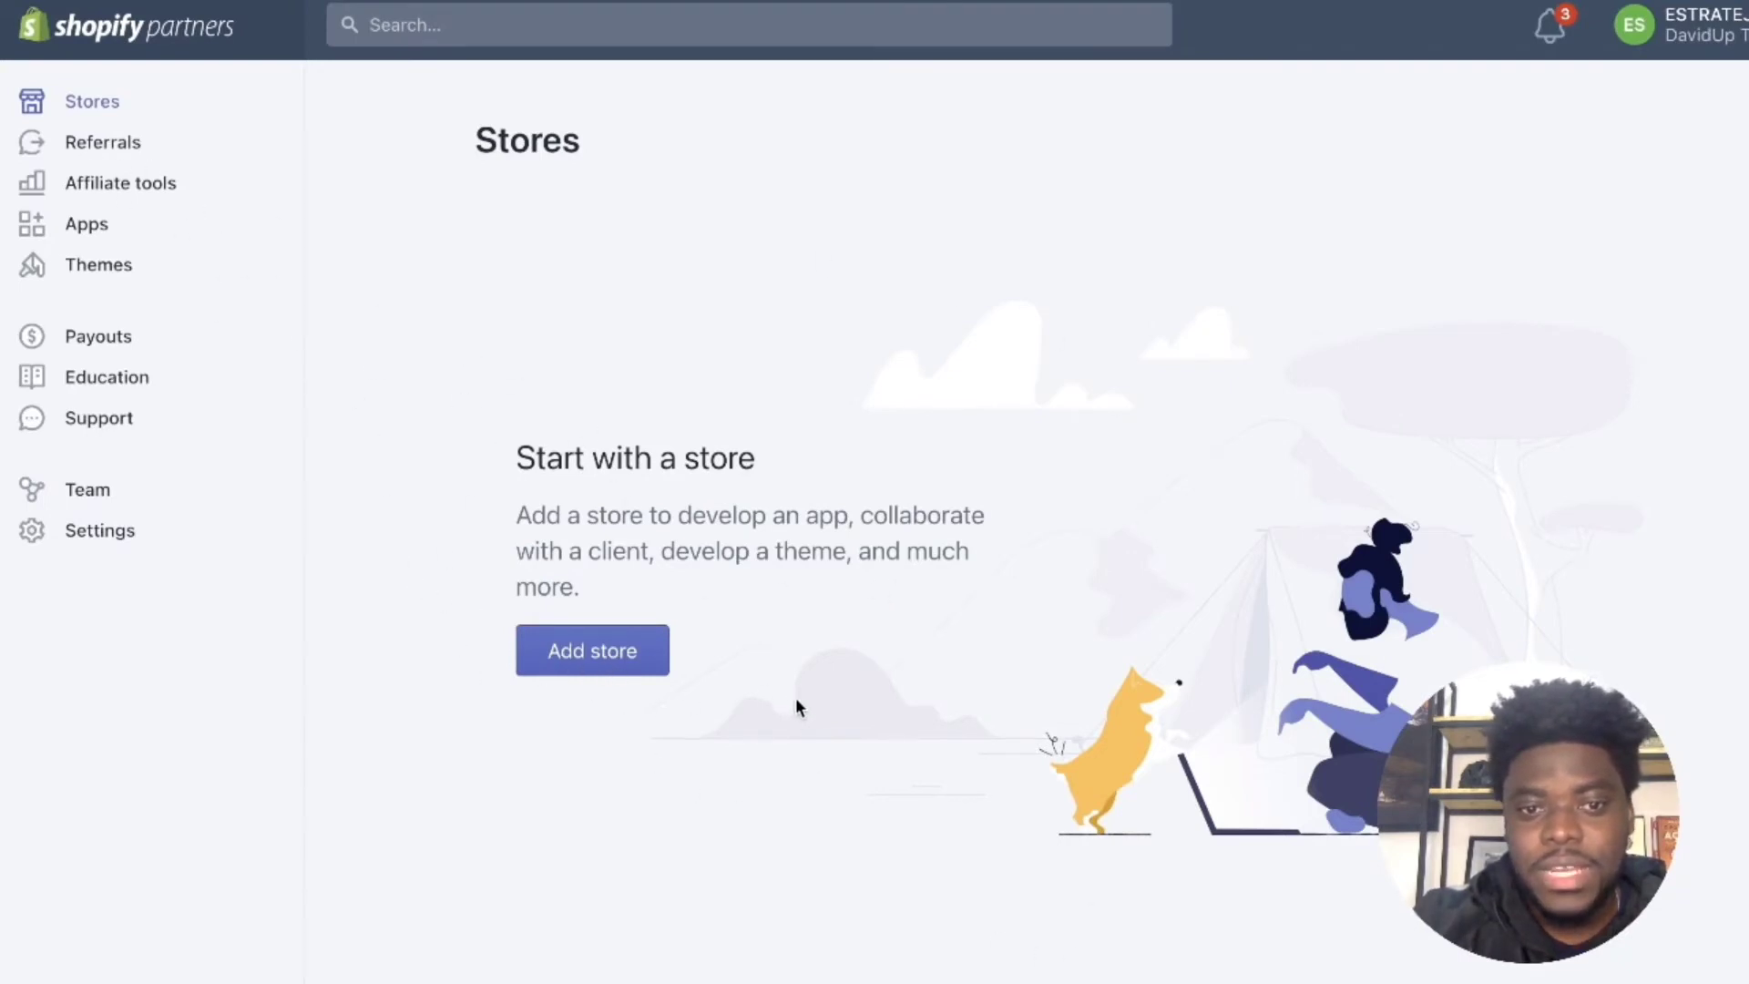
left_click(118, 145)
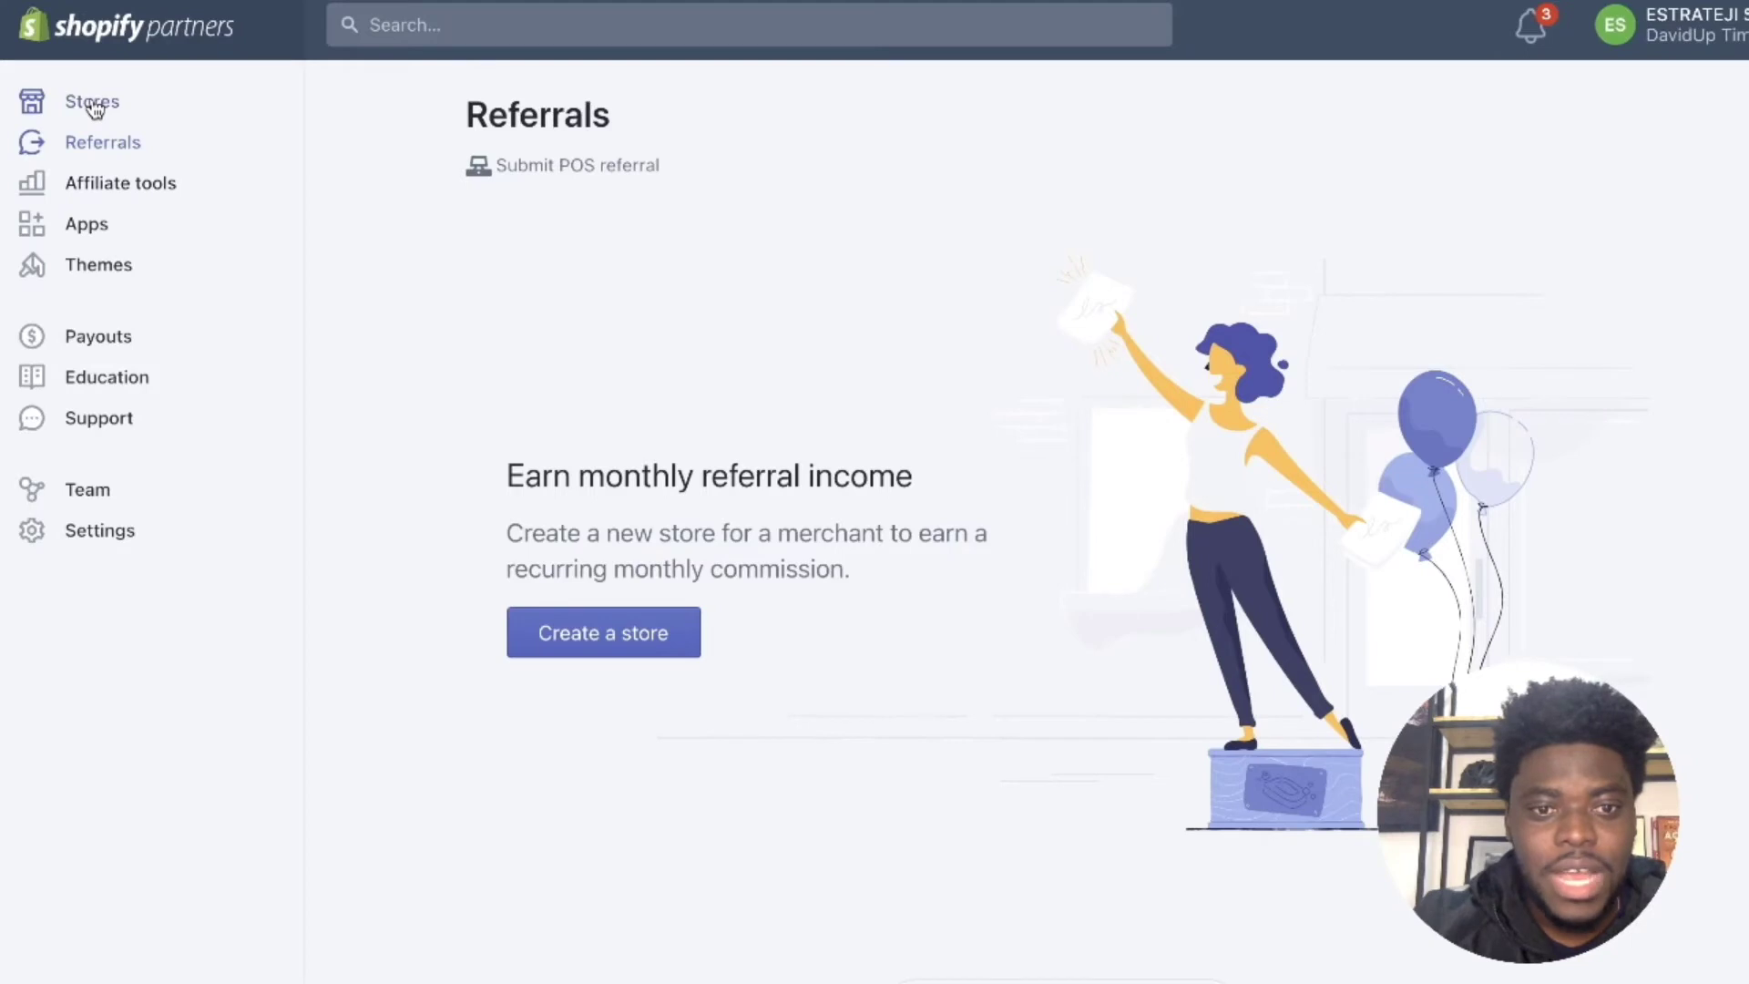
left_click(95, 105)
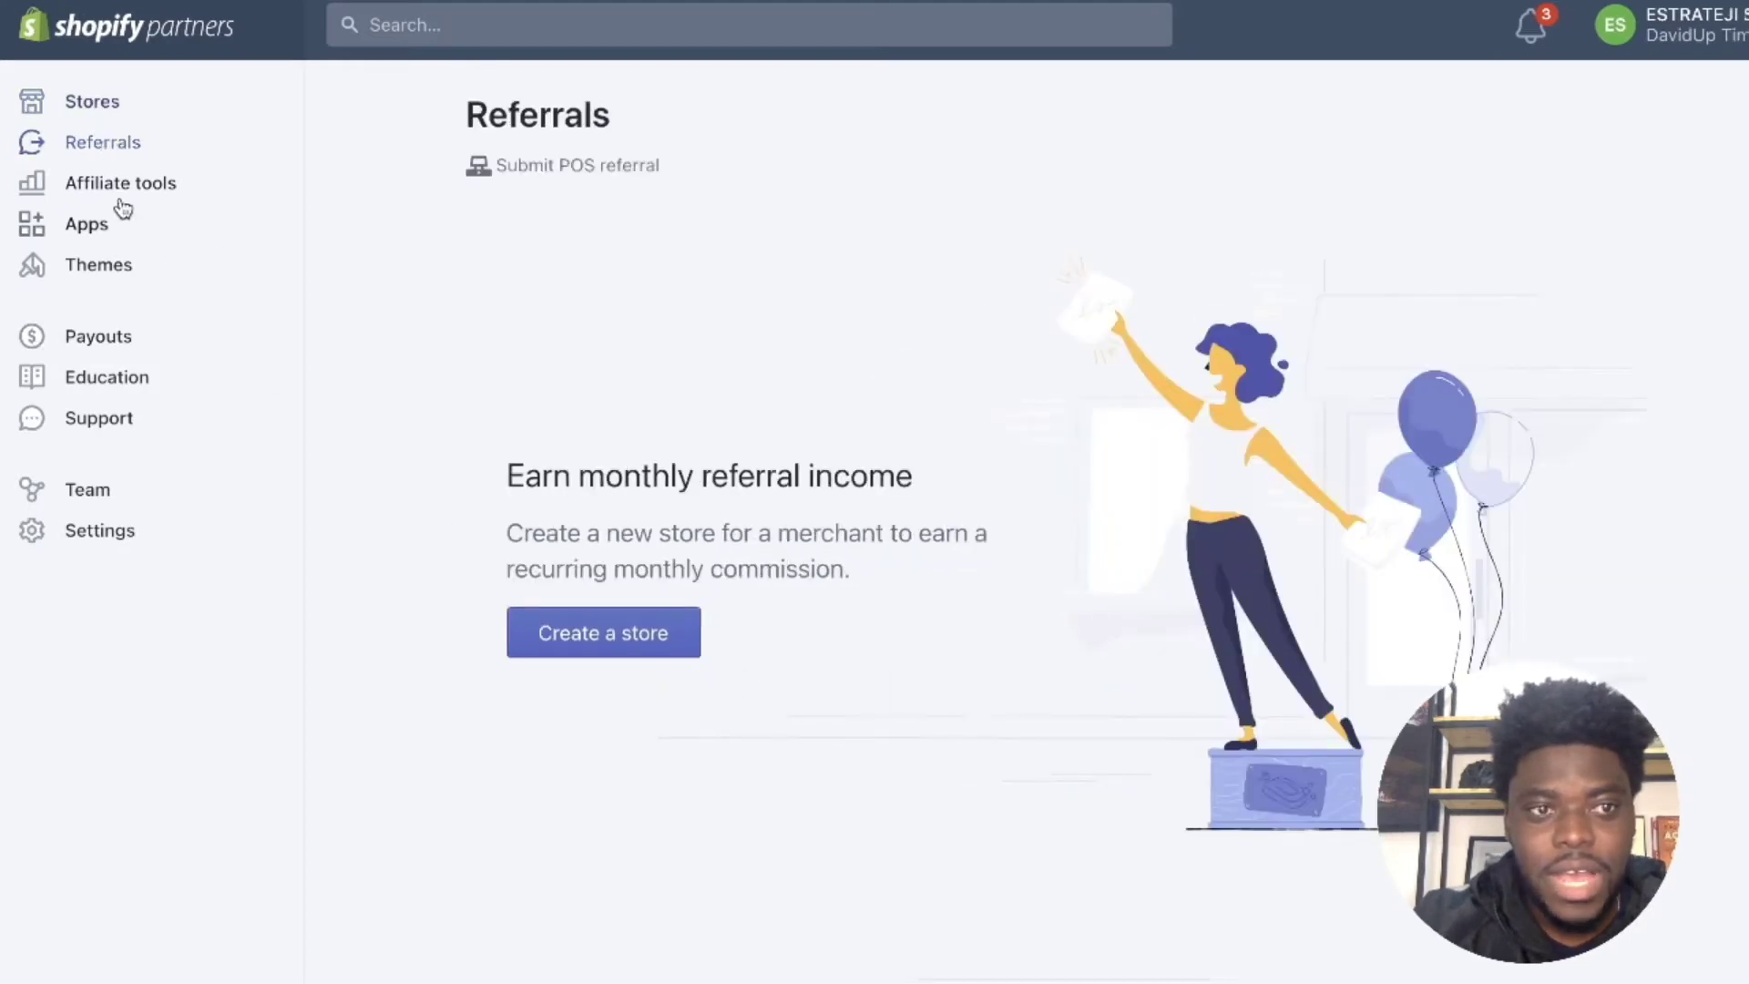
left_click(122, 191)
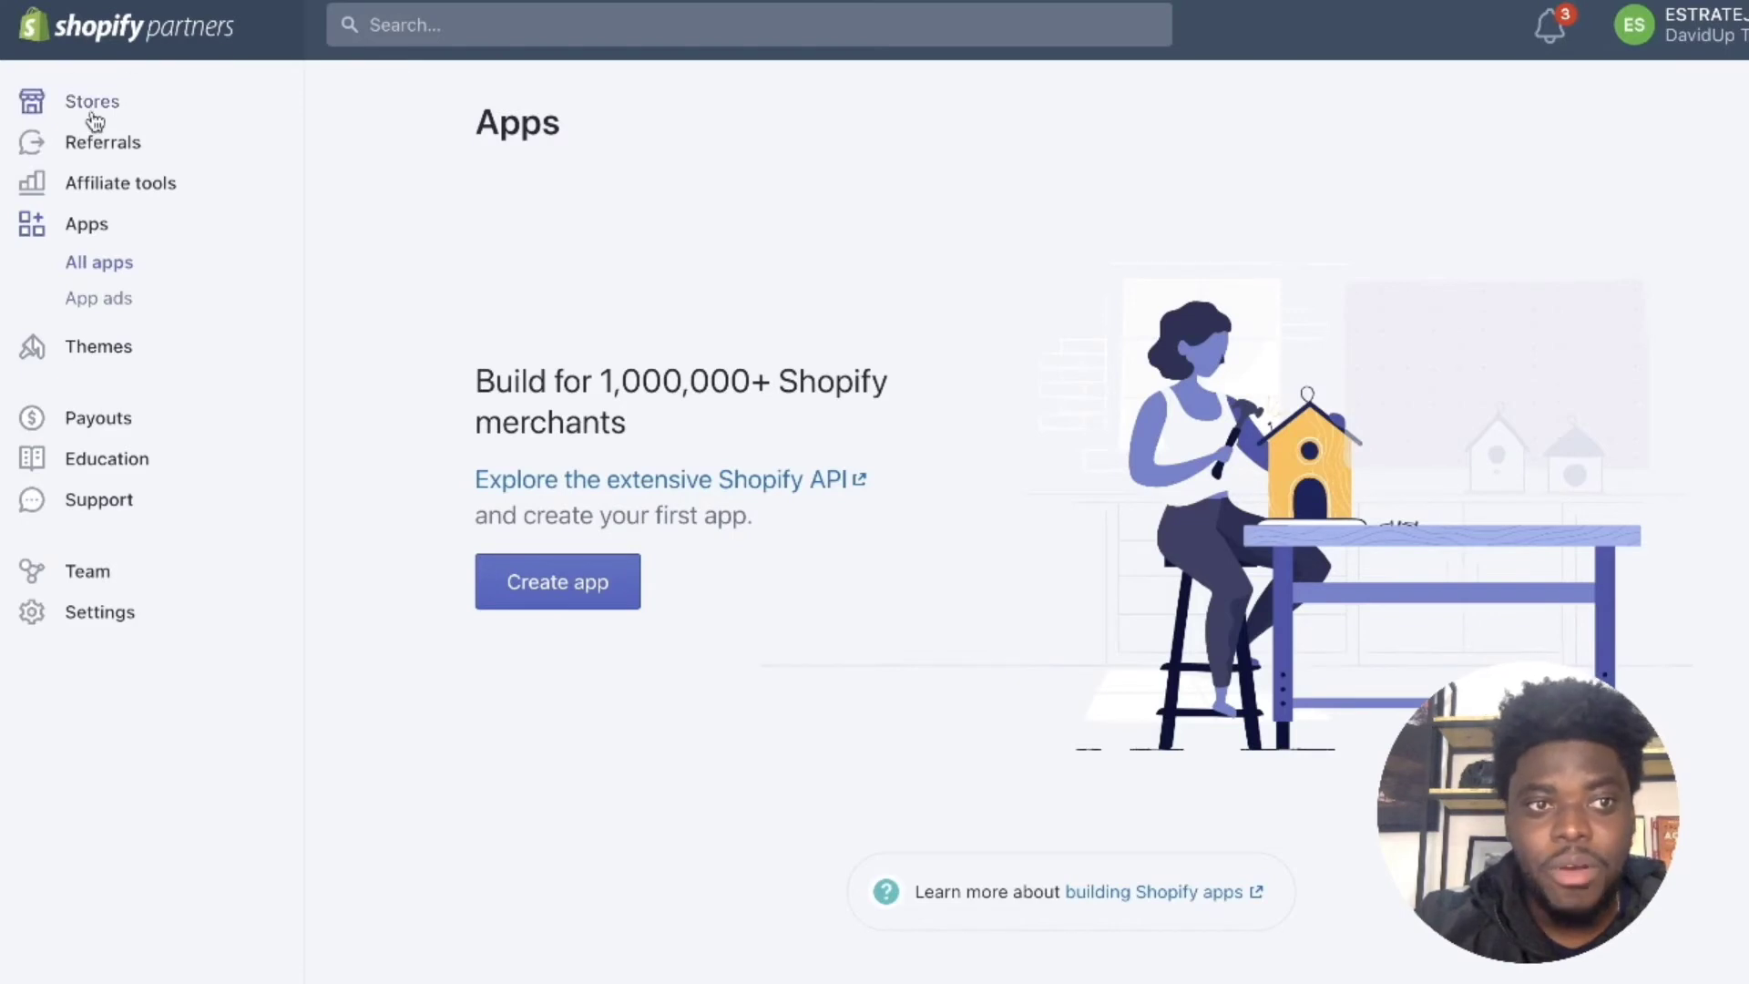
left_click(94, 116)
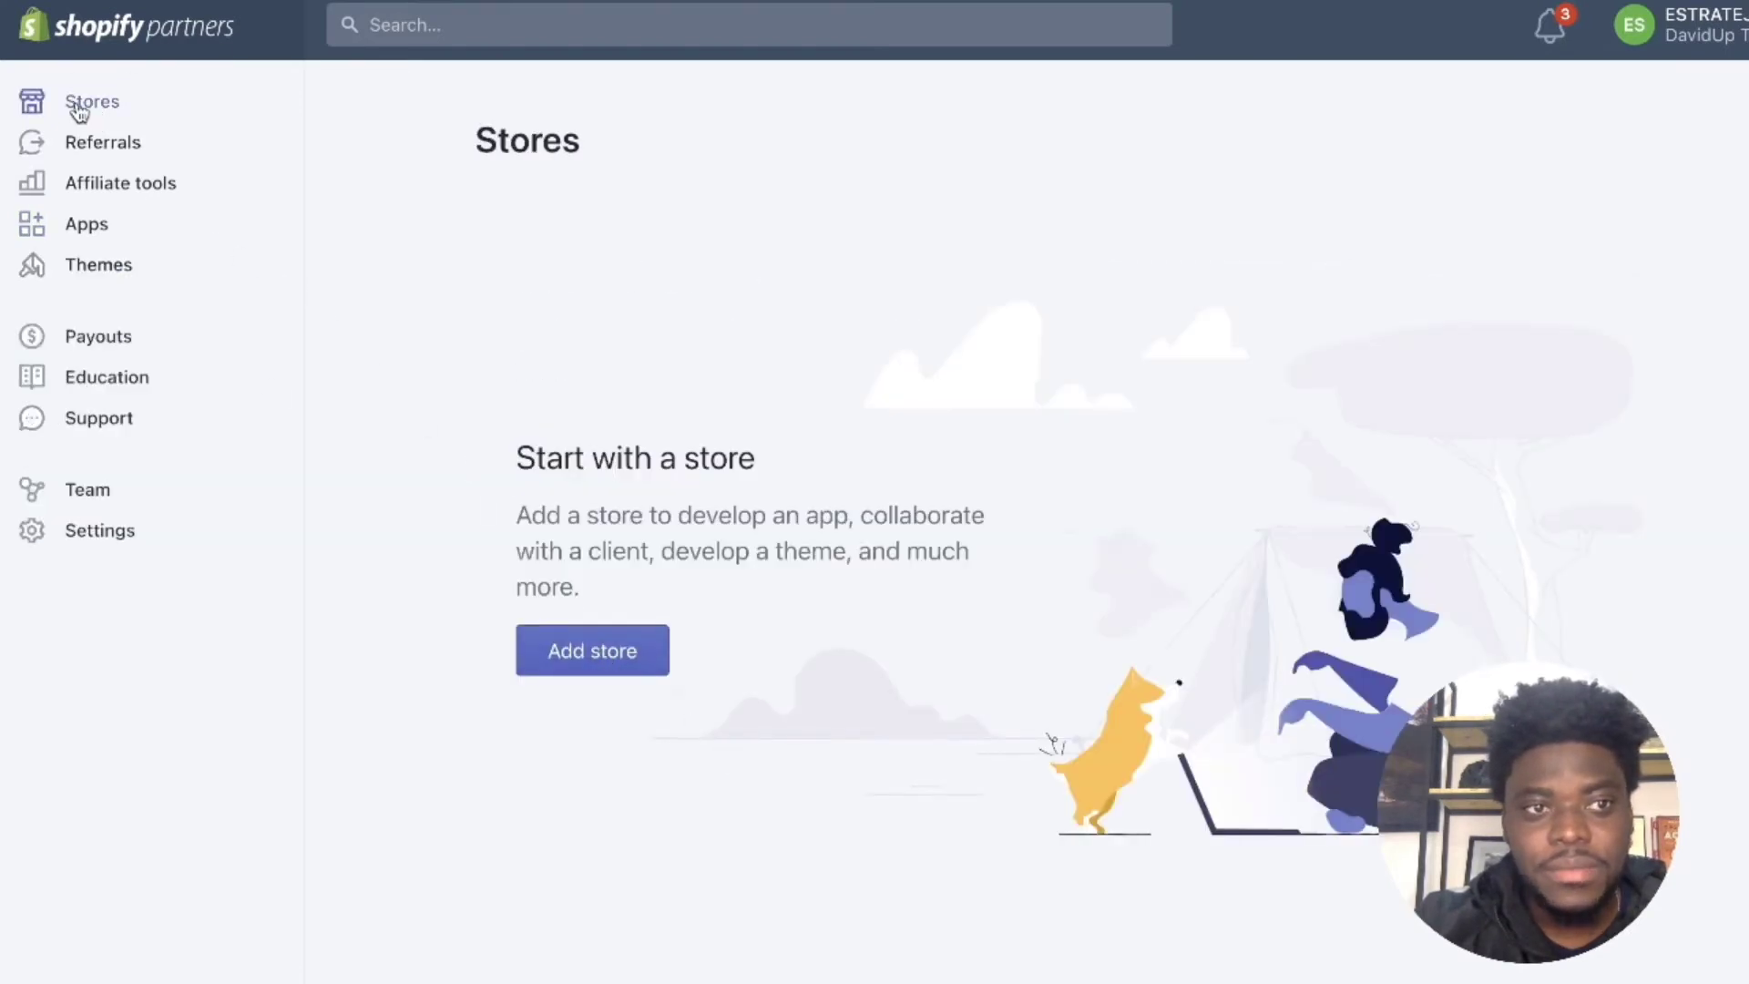
Step: Open the Add store page and select the Development store description
left_click(609, 663)
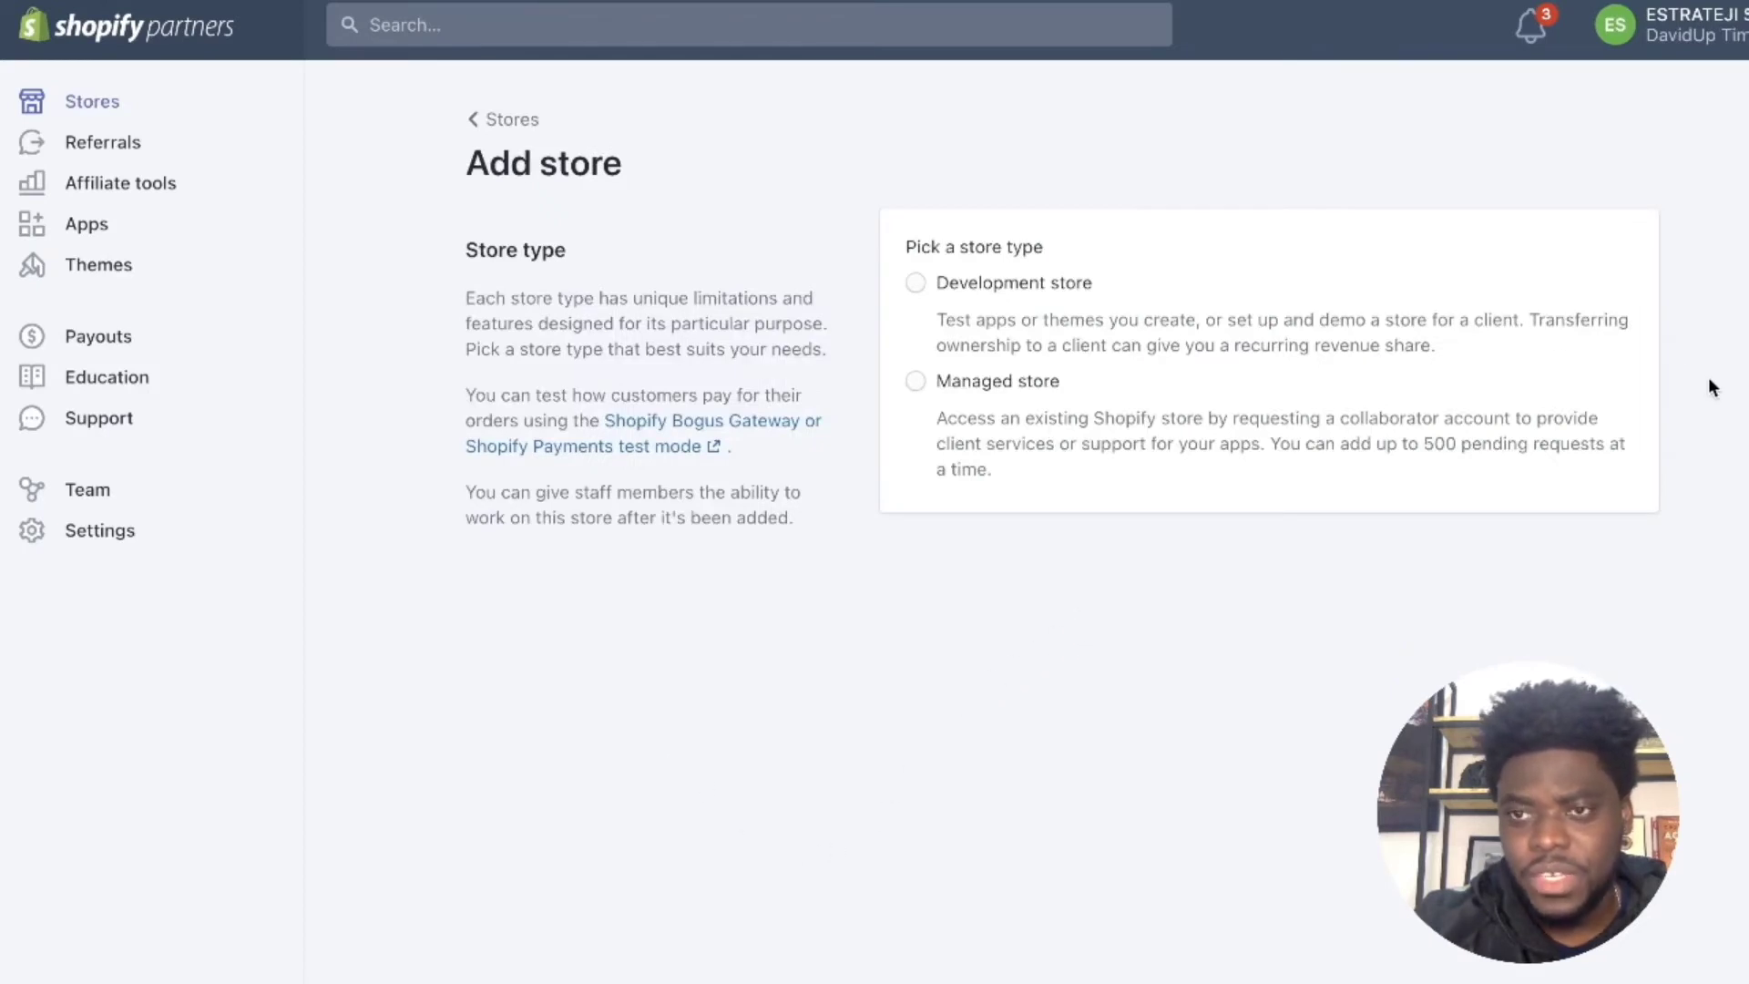
scroll(1708, 377, "down", 1)
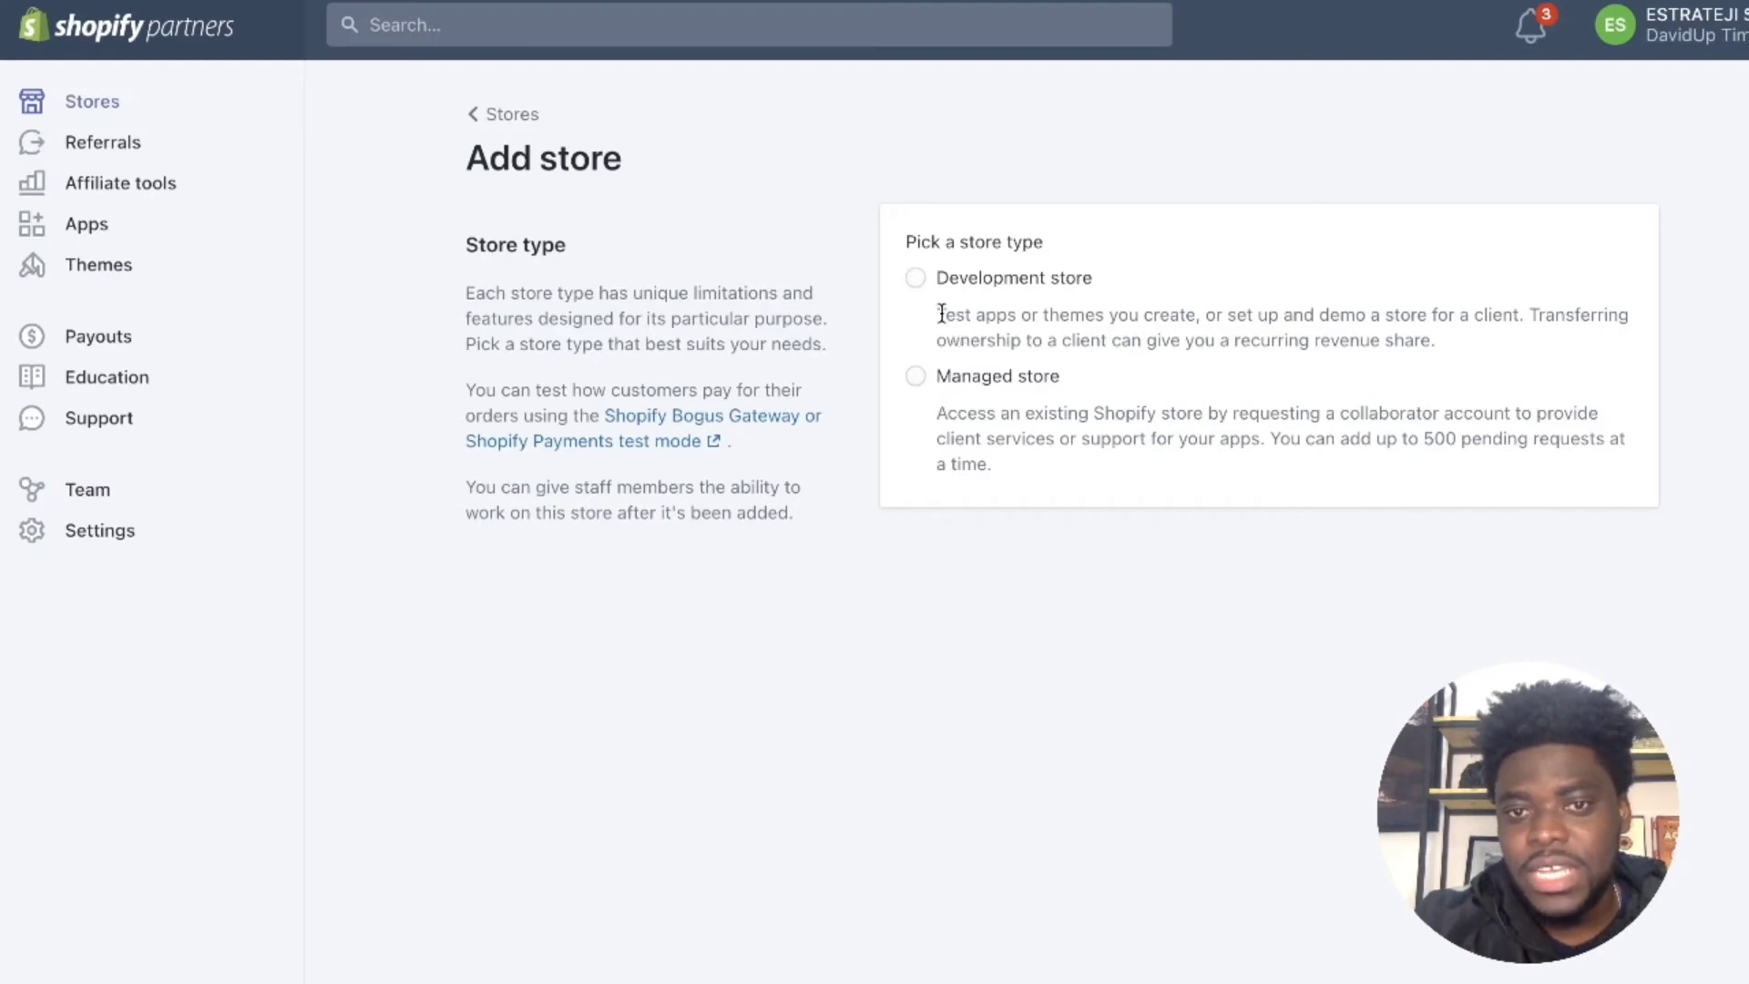
left_click_drag(946, 315, 1437, 342)
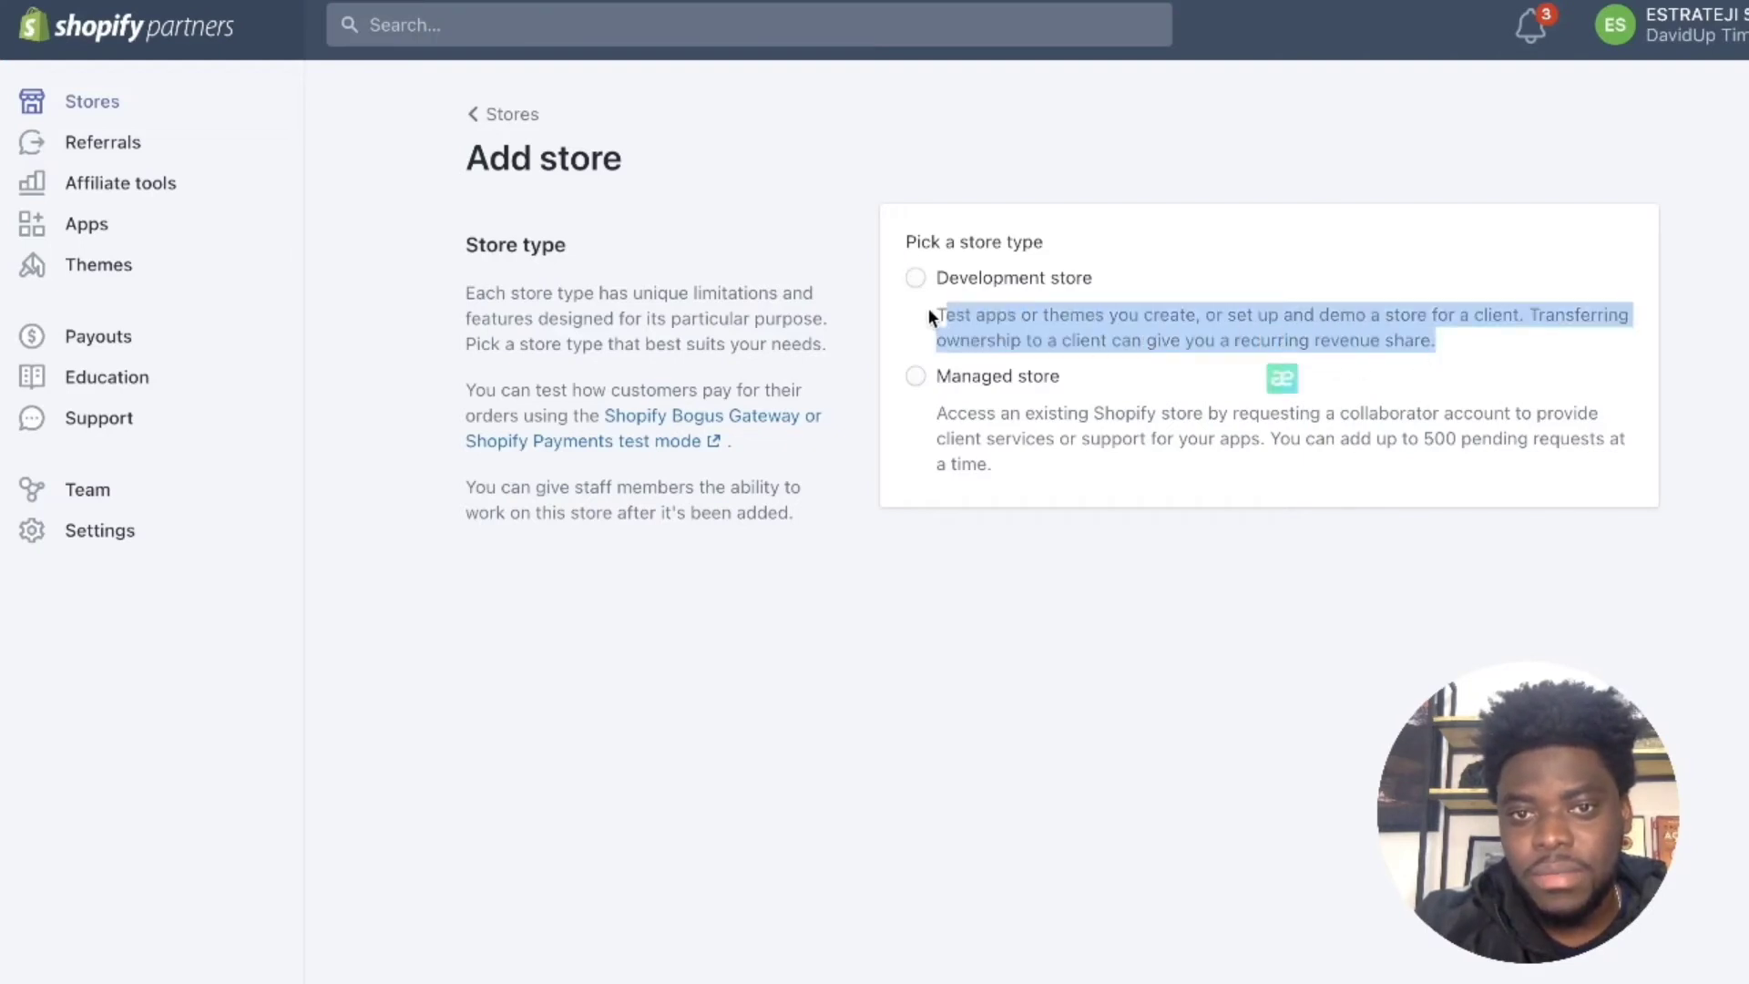
left_click(938, 309)
left_click_drag(1349, 338, 1450, 338)
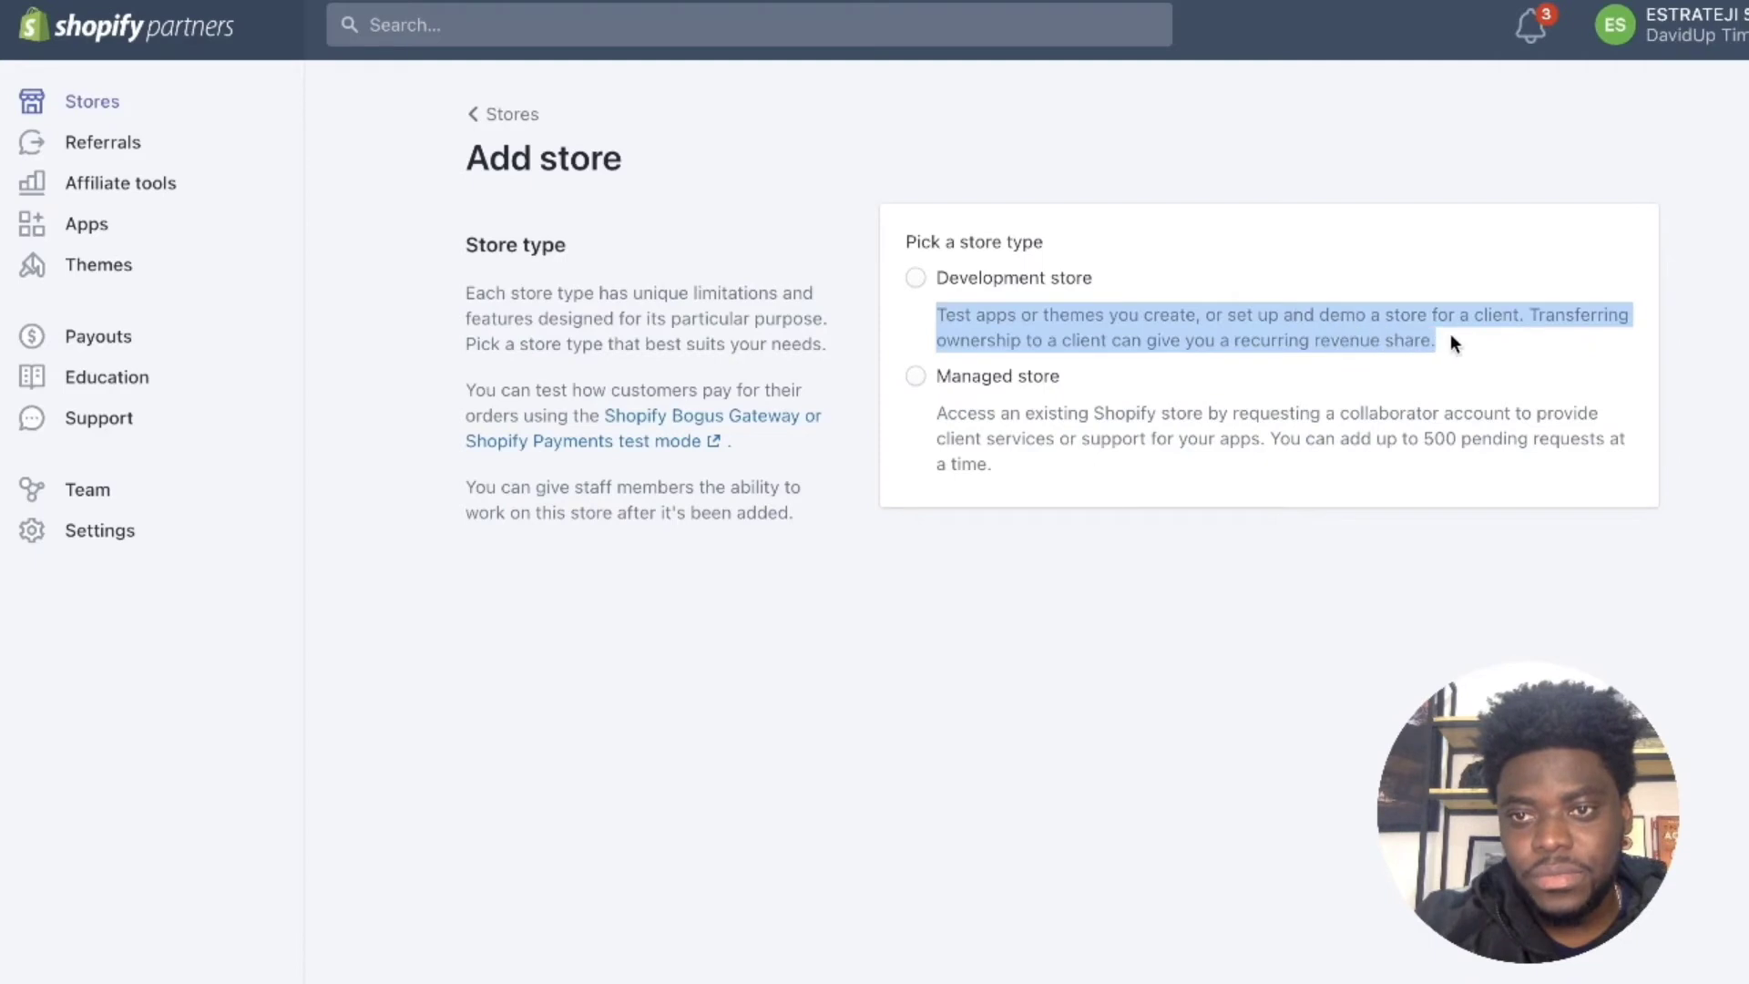
Step: Translate the Development store description into French with Mate Translate, then close it
left_click(1284, 379)
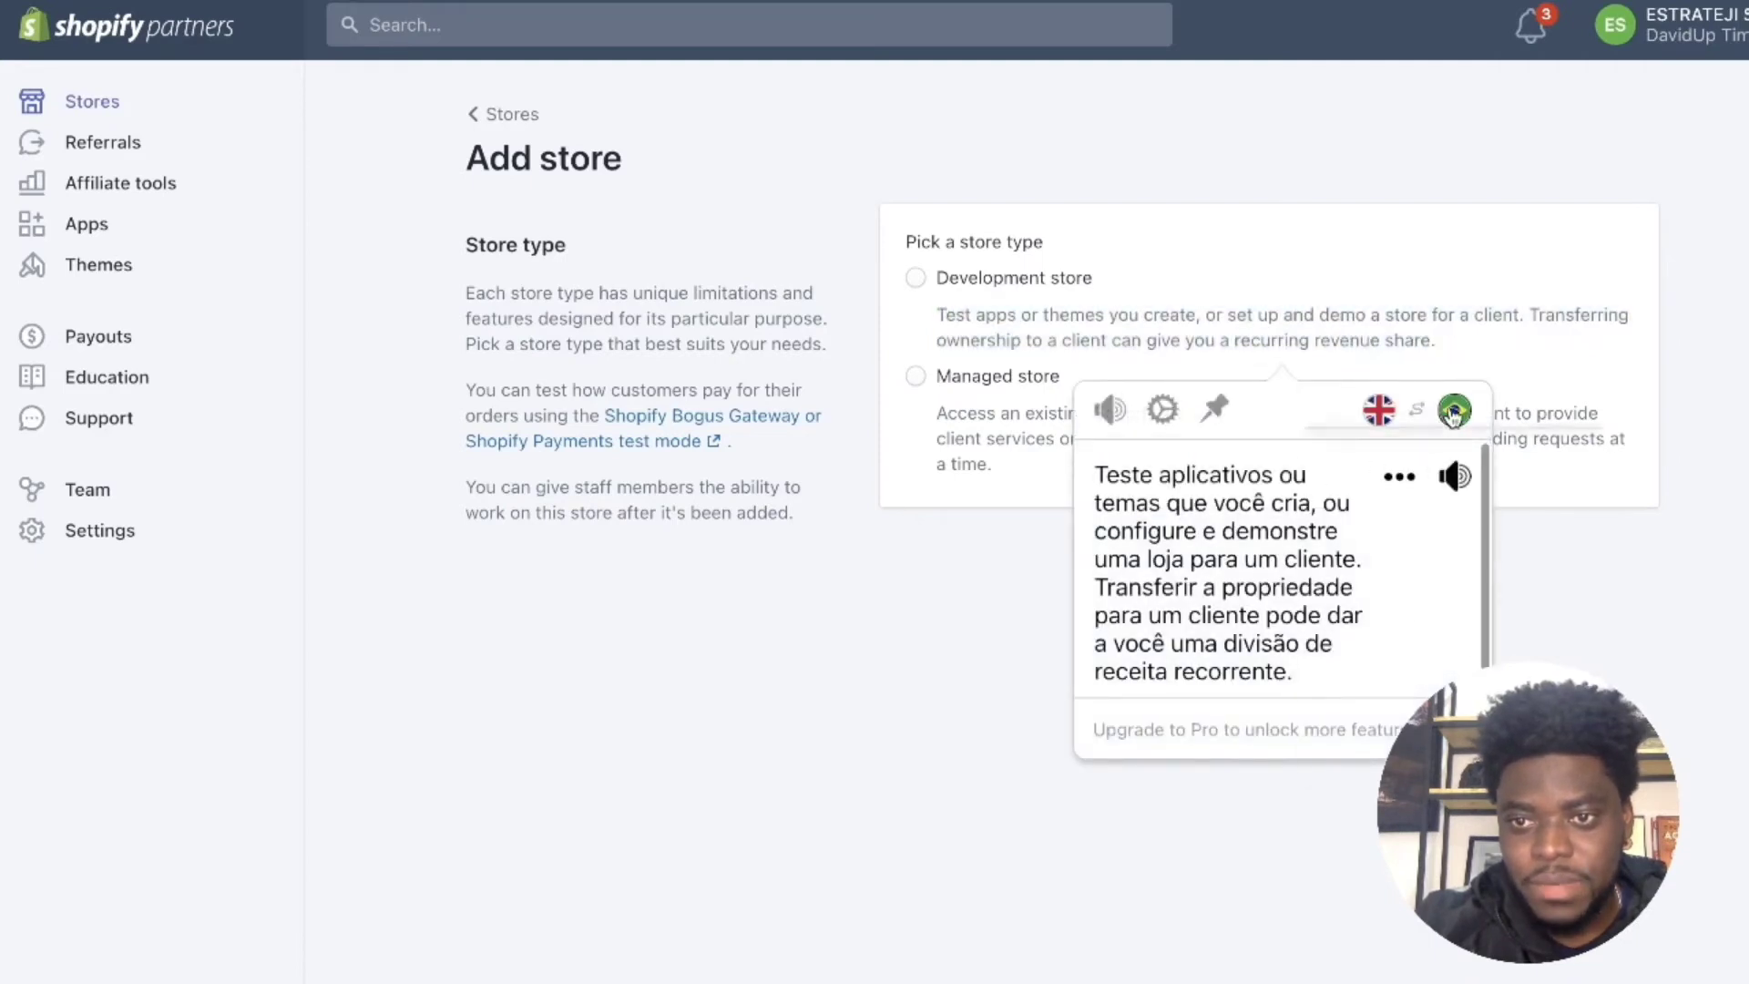
left_click(1454, 410)
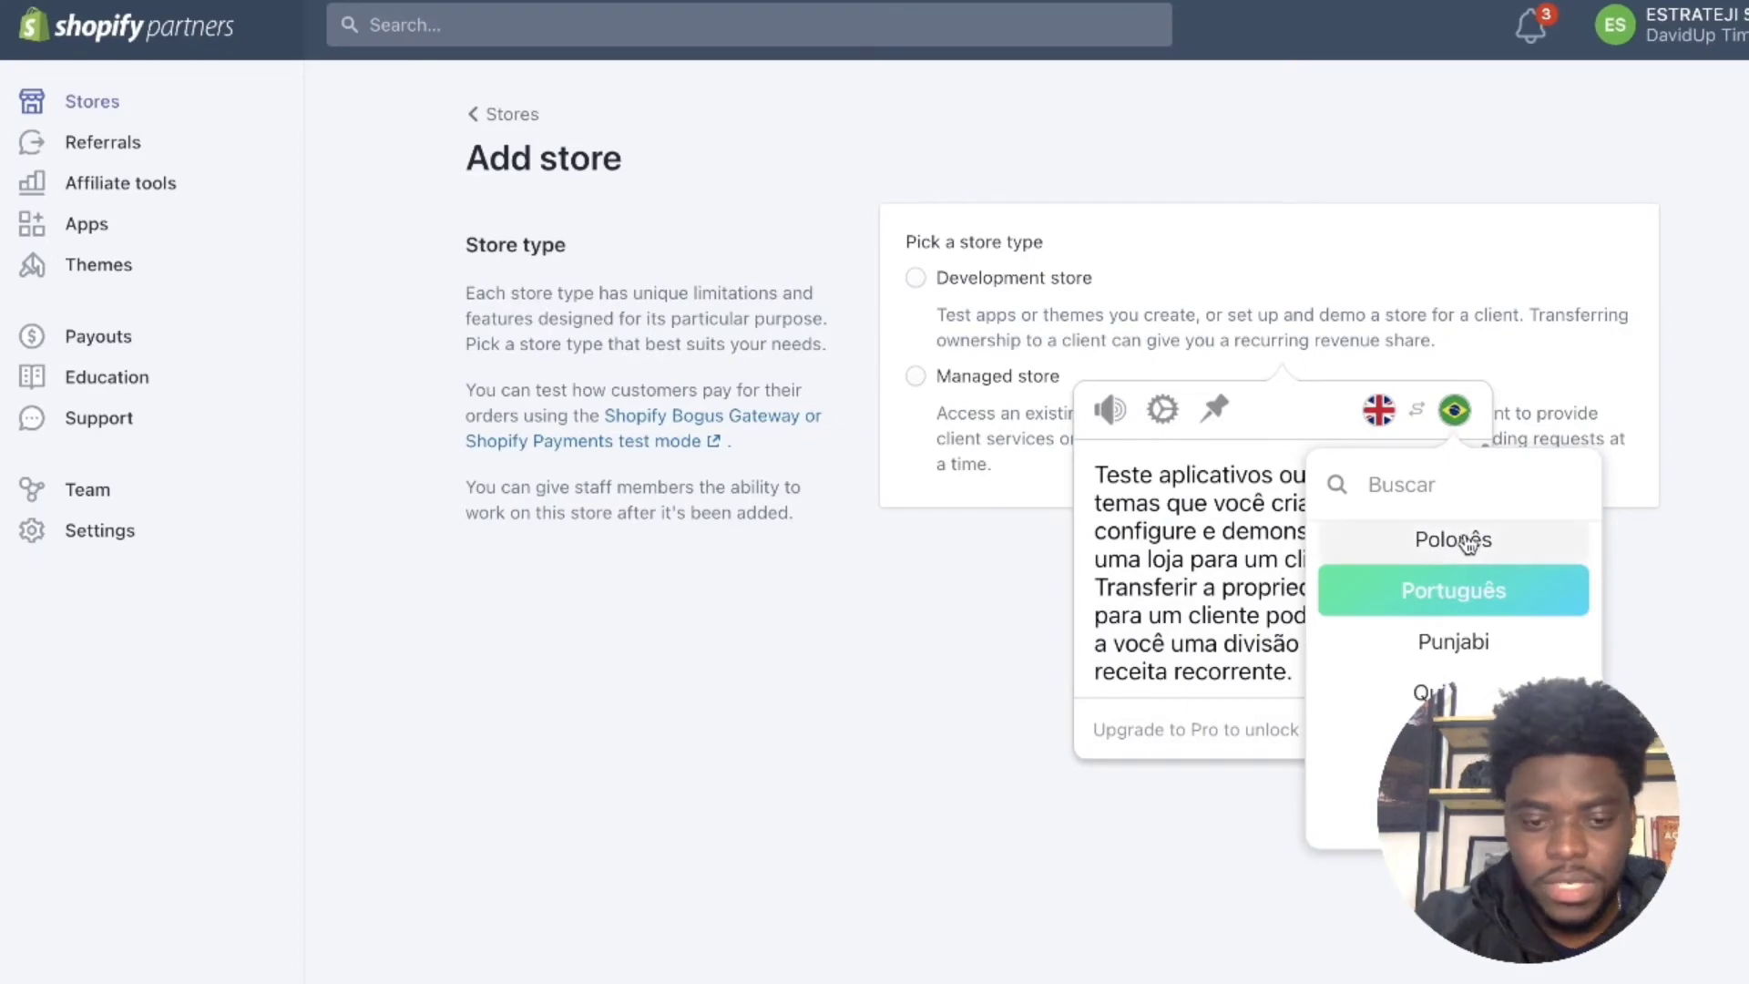
type("fra")
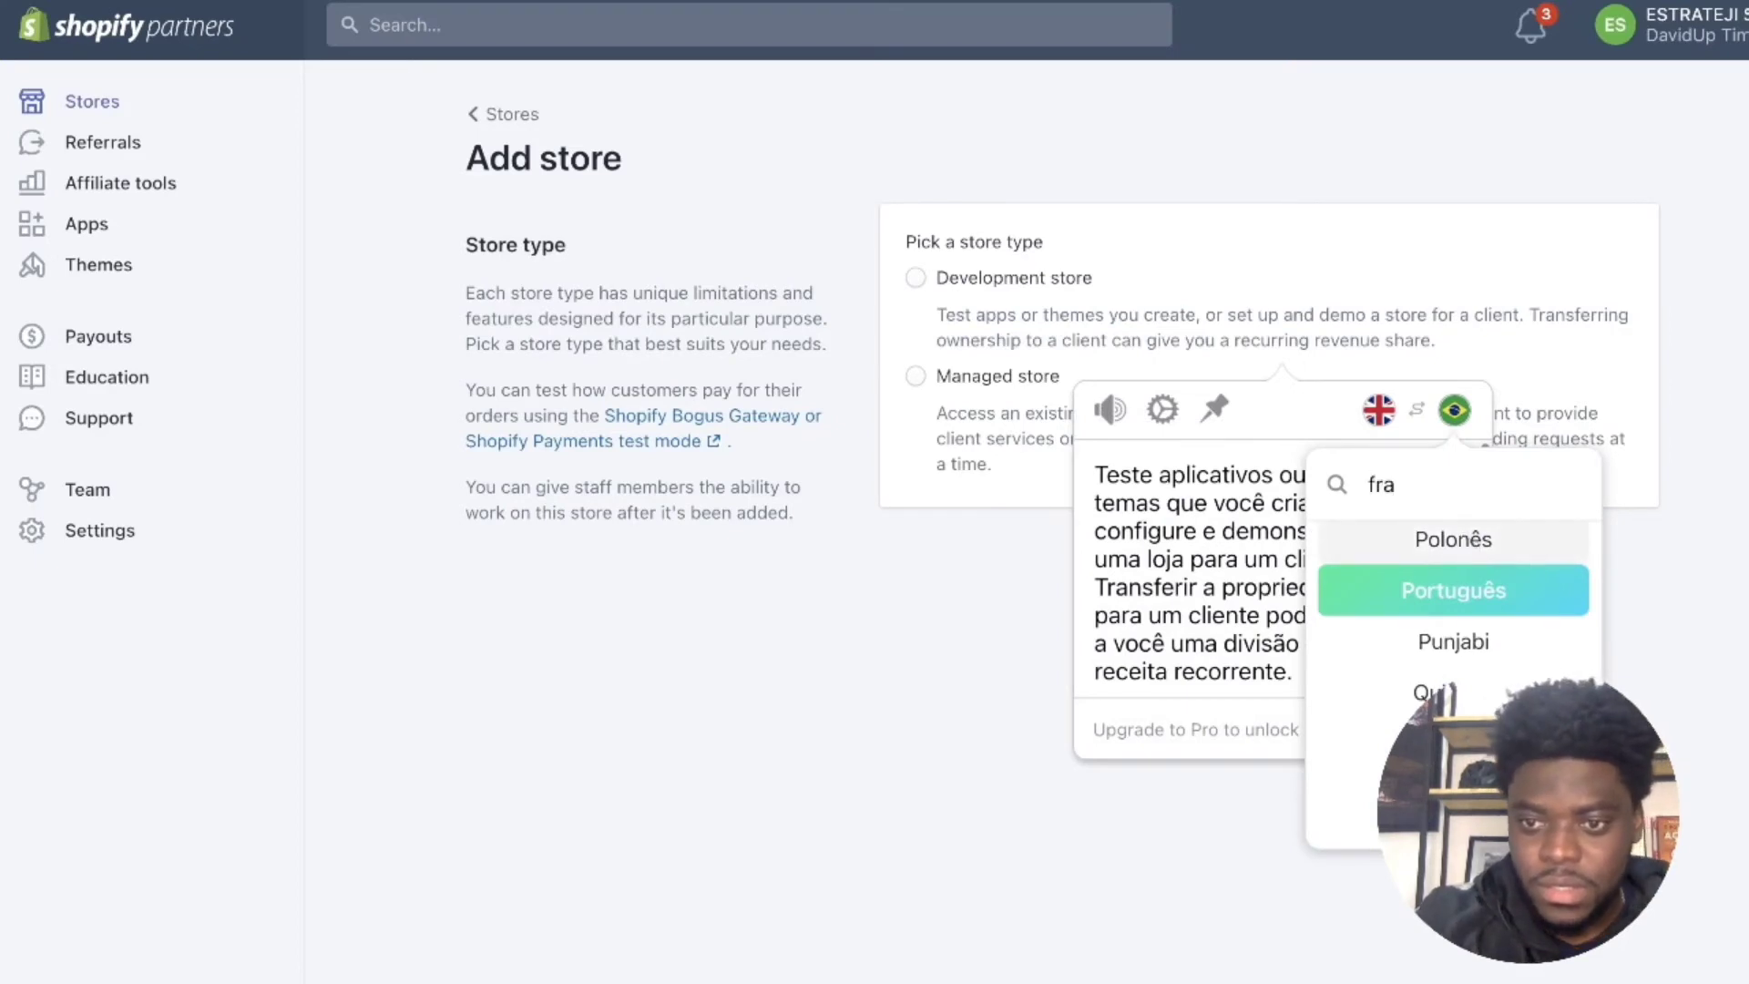
left_click(1473, 552)
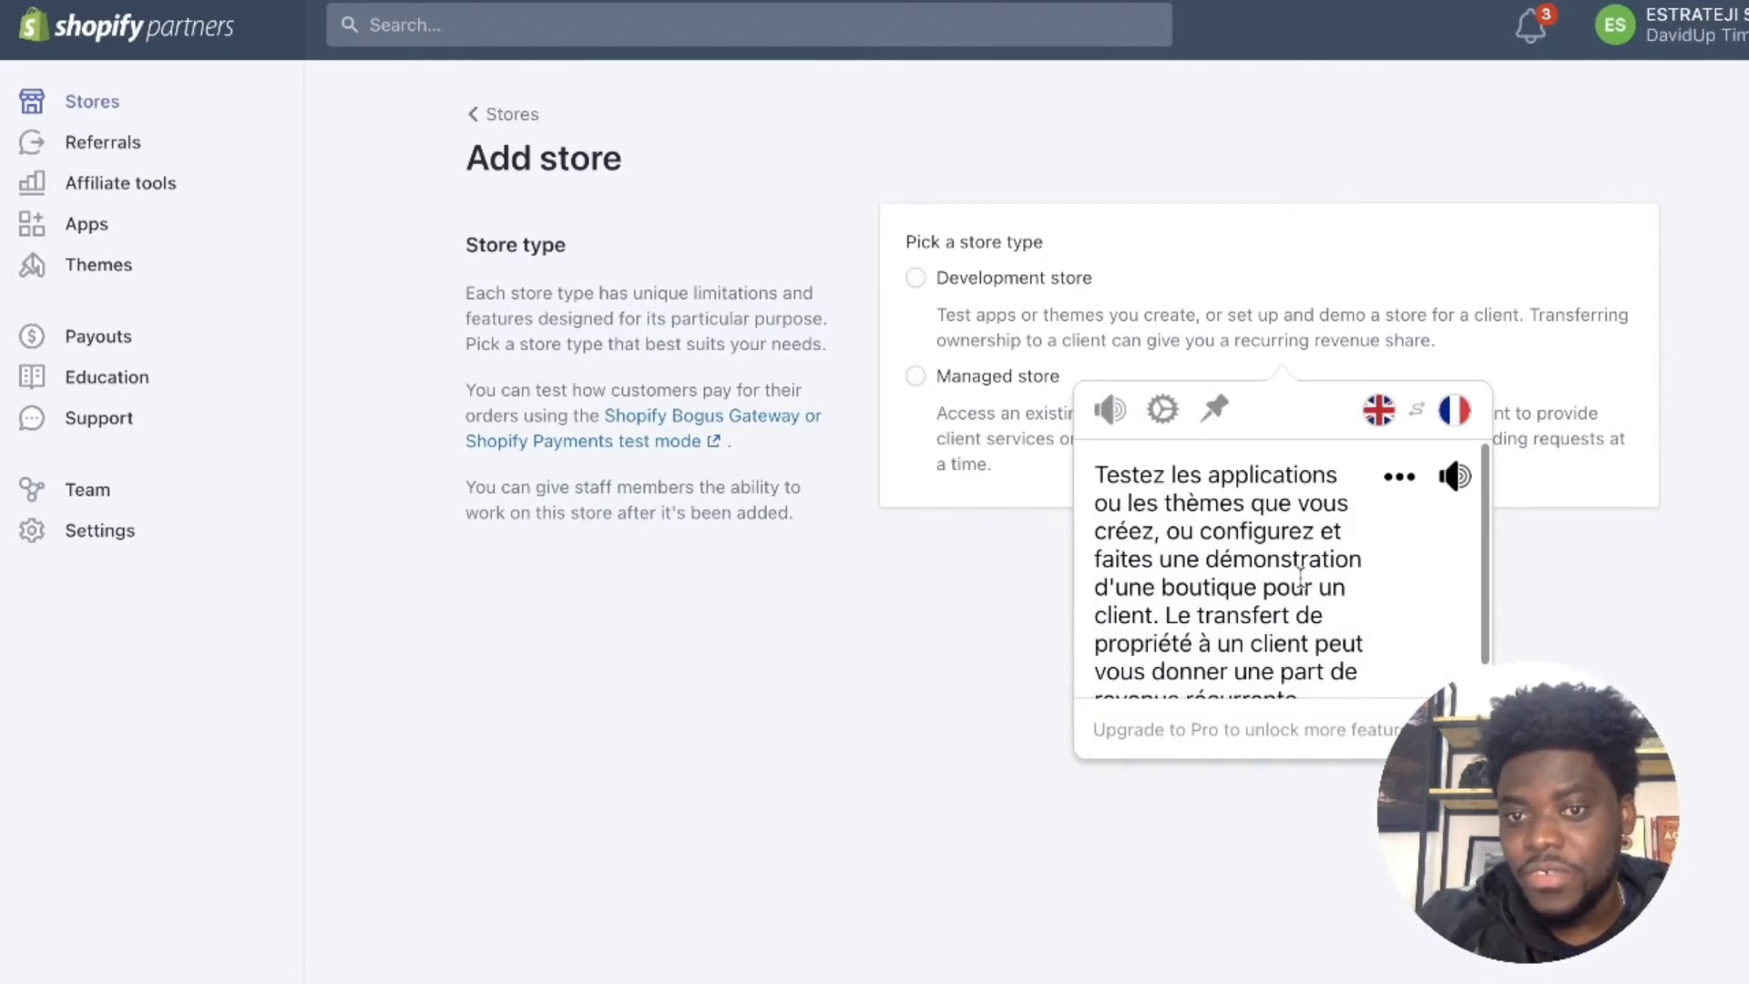
scroll(1301, 576, "down", 1)
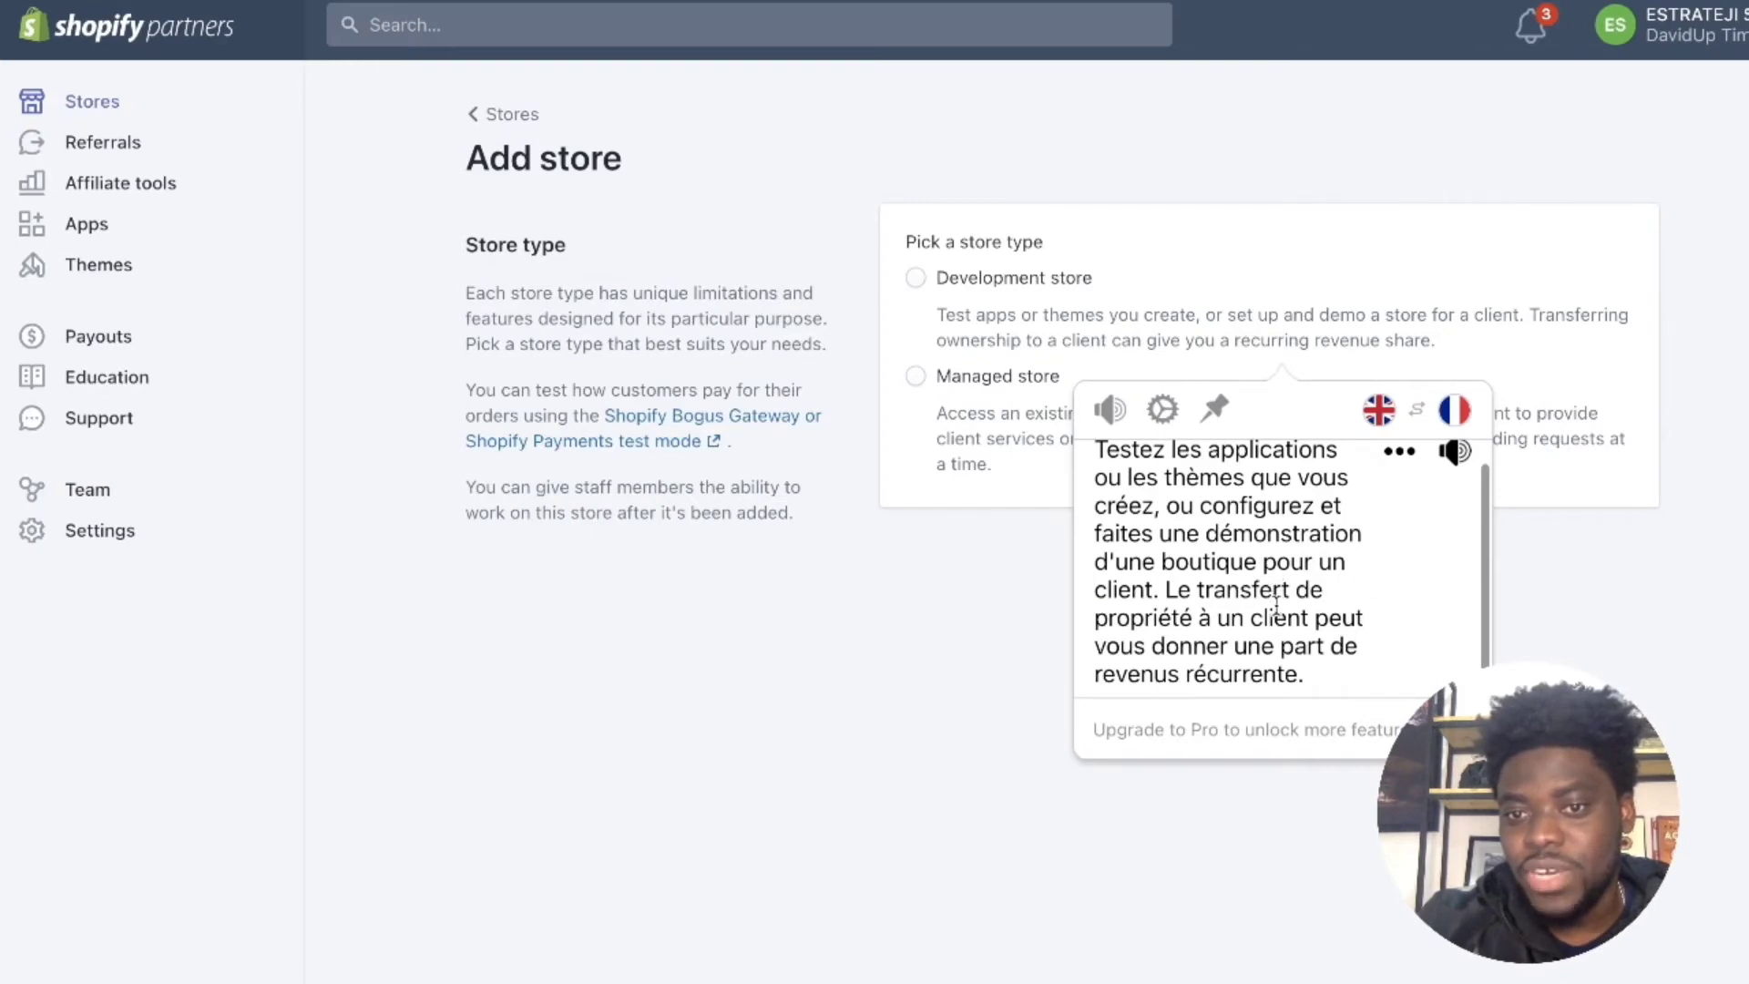
scroll(1277, 606, "down", 1)
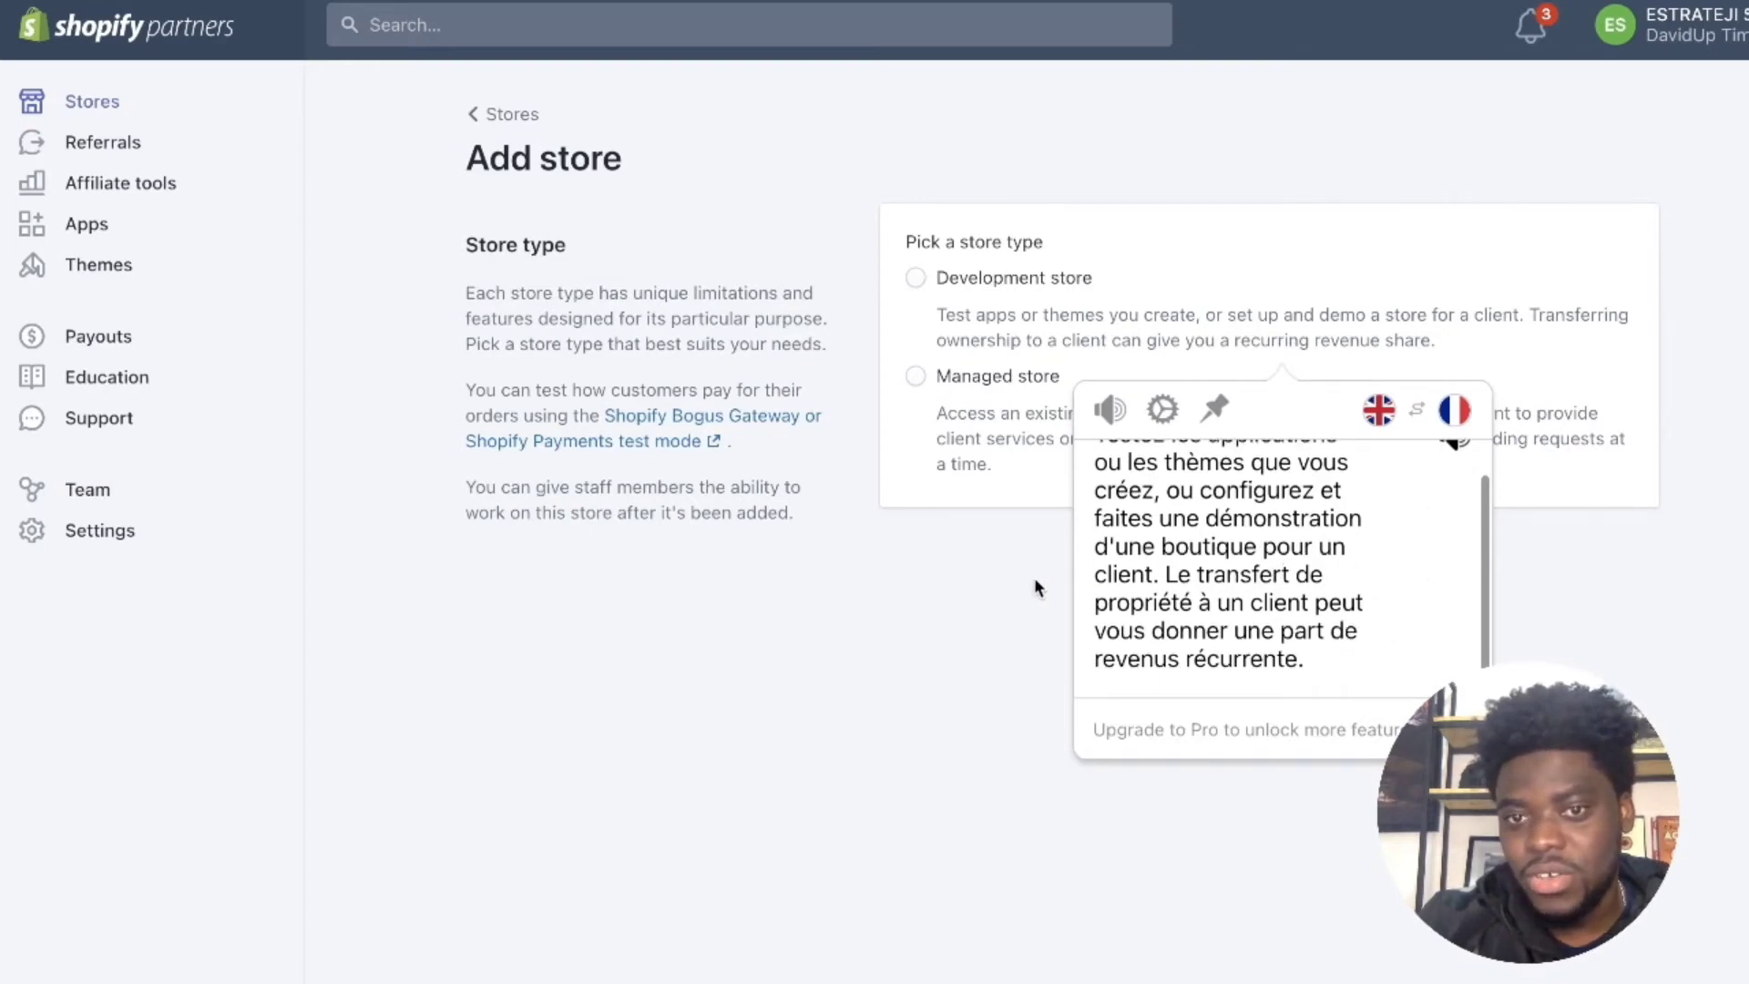
left_click(975, 551)
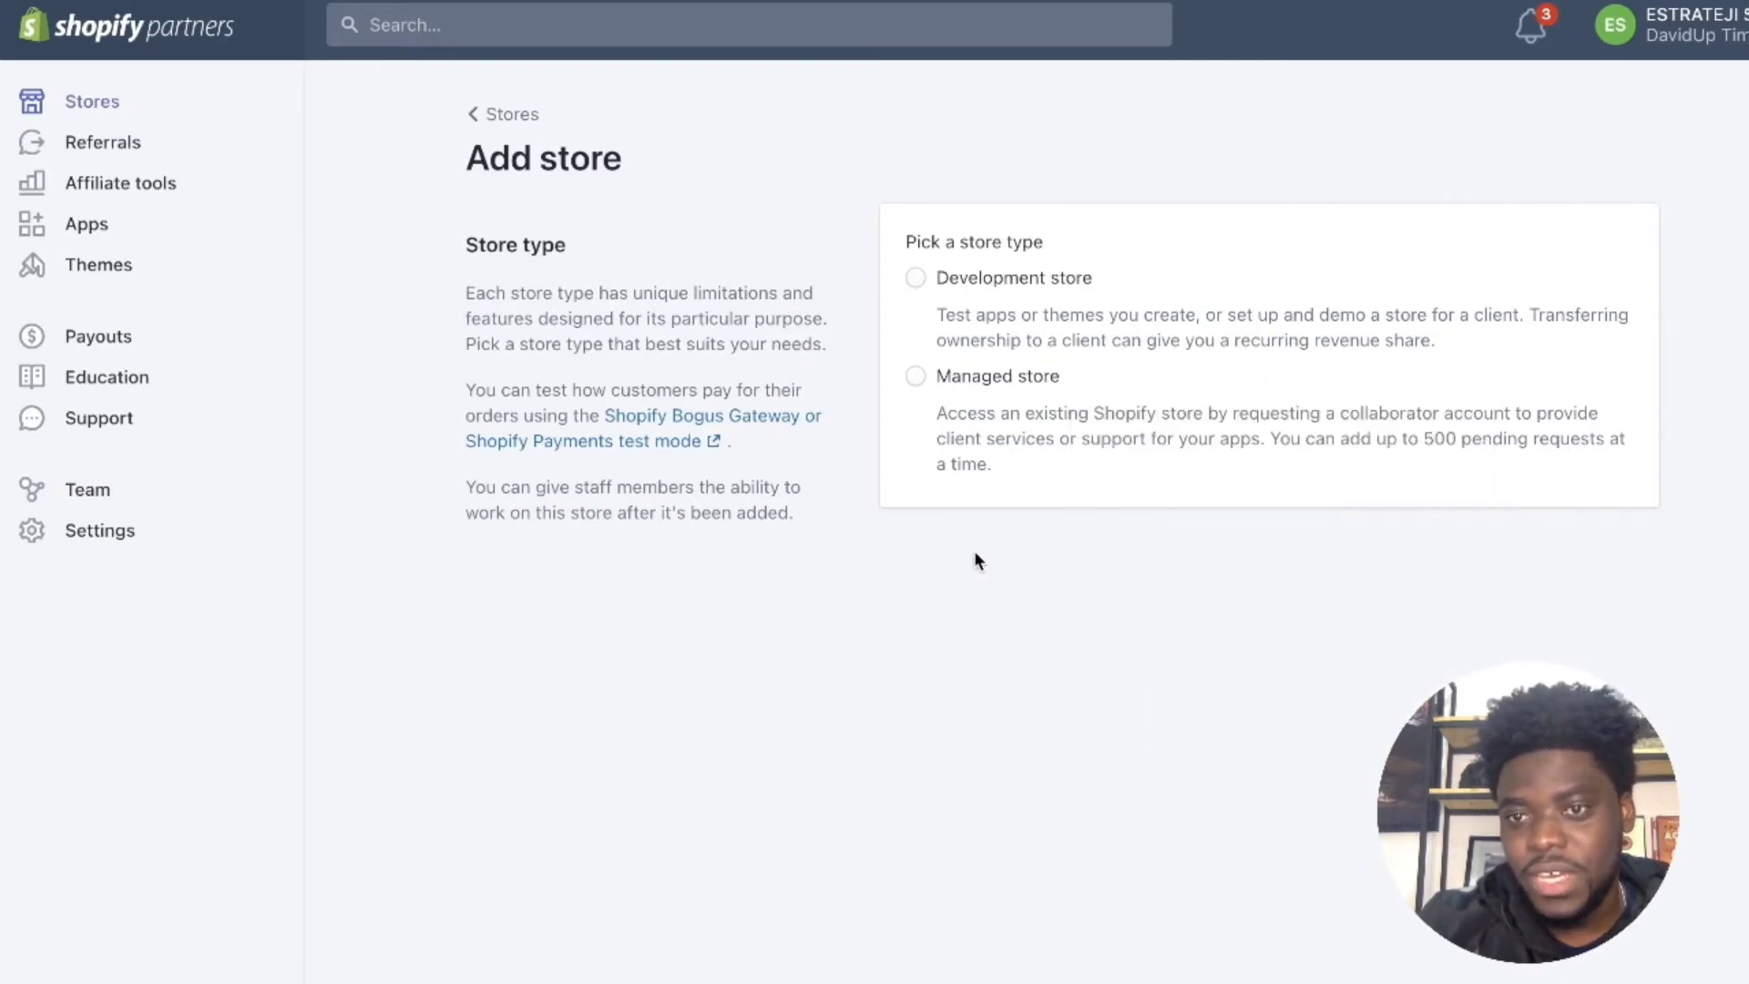
left_click(916, 378)
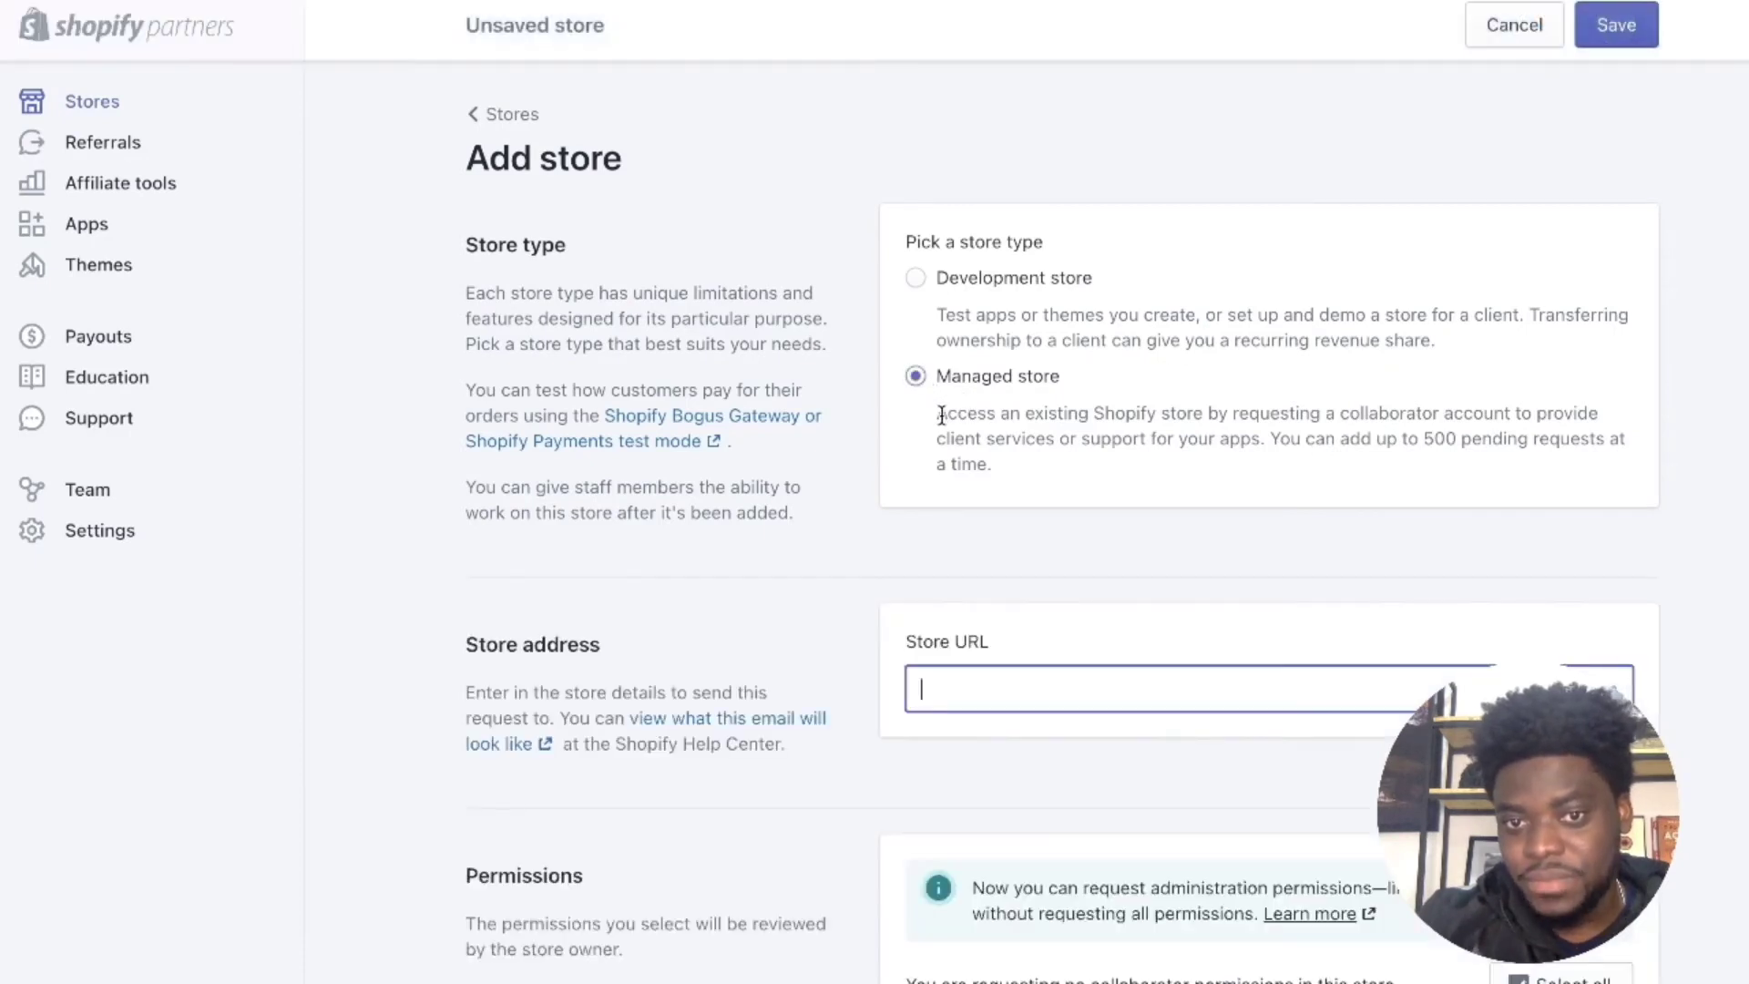
left_click_drag(936, 413, 1341, 464)
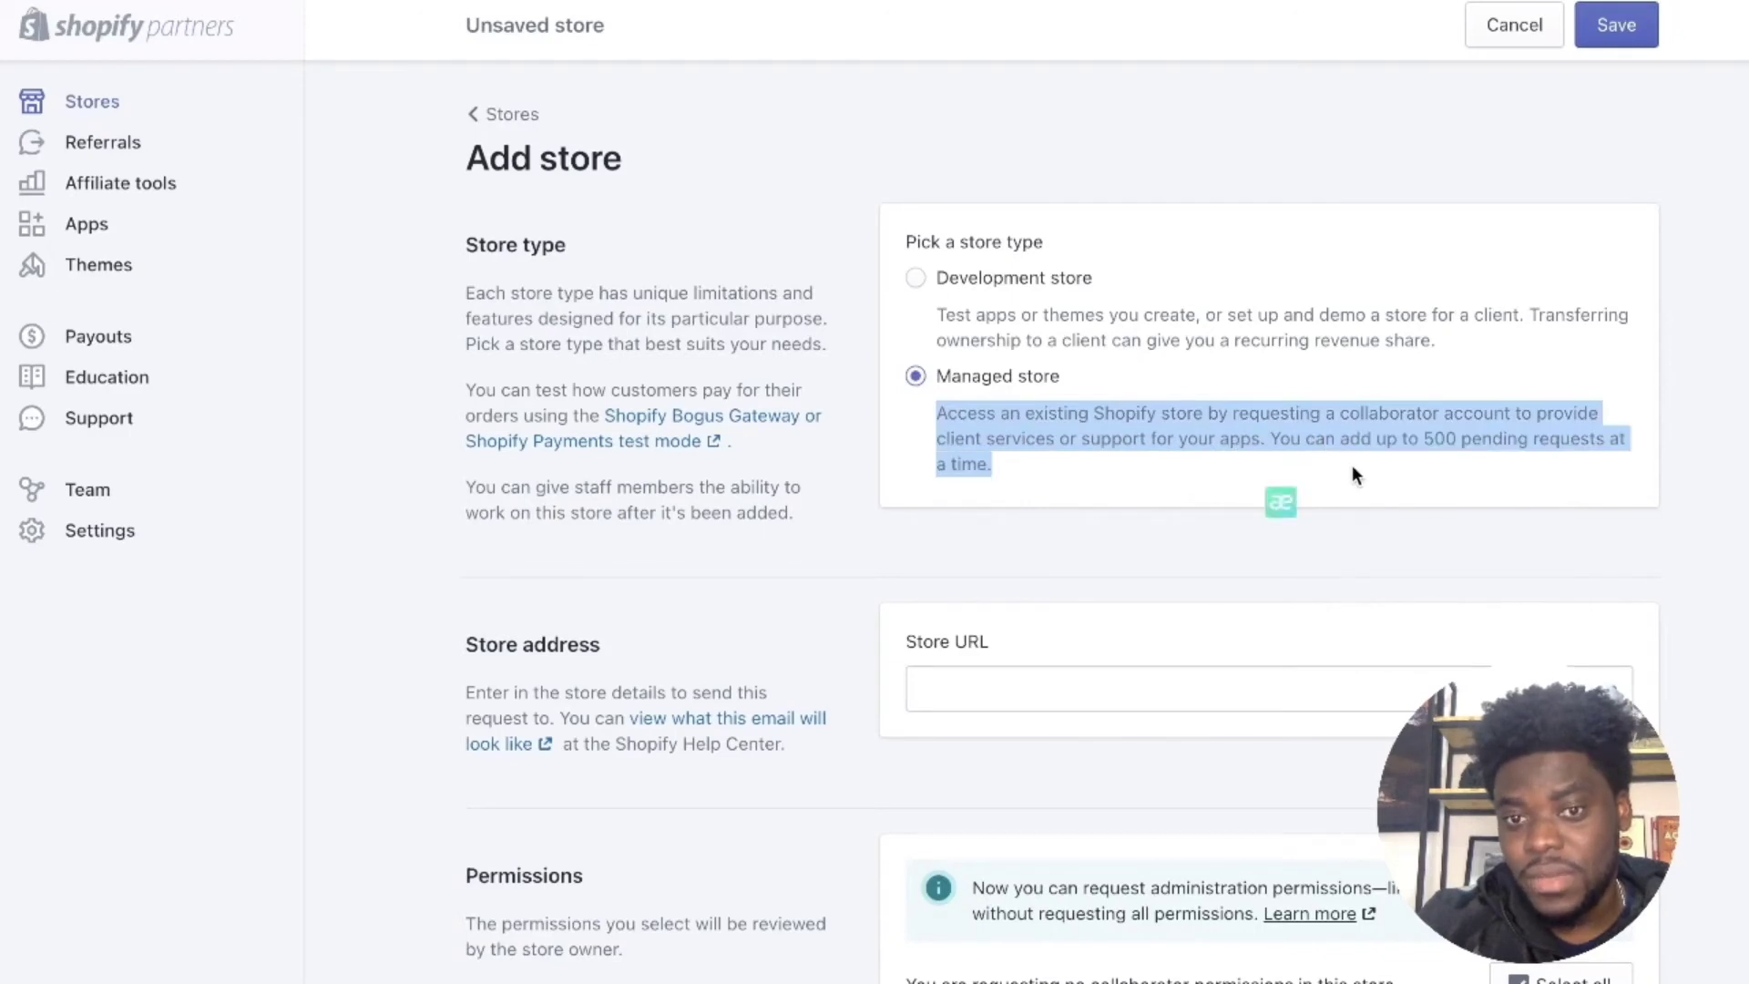
right_click(1112, 417)
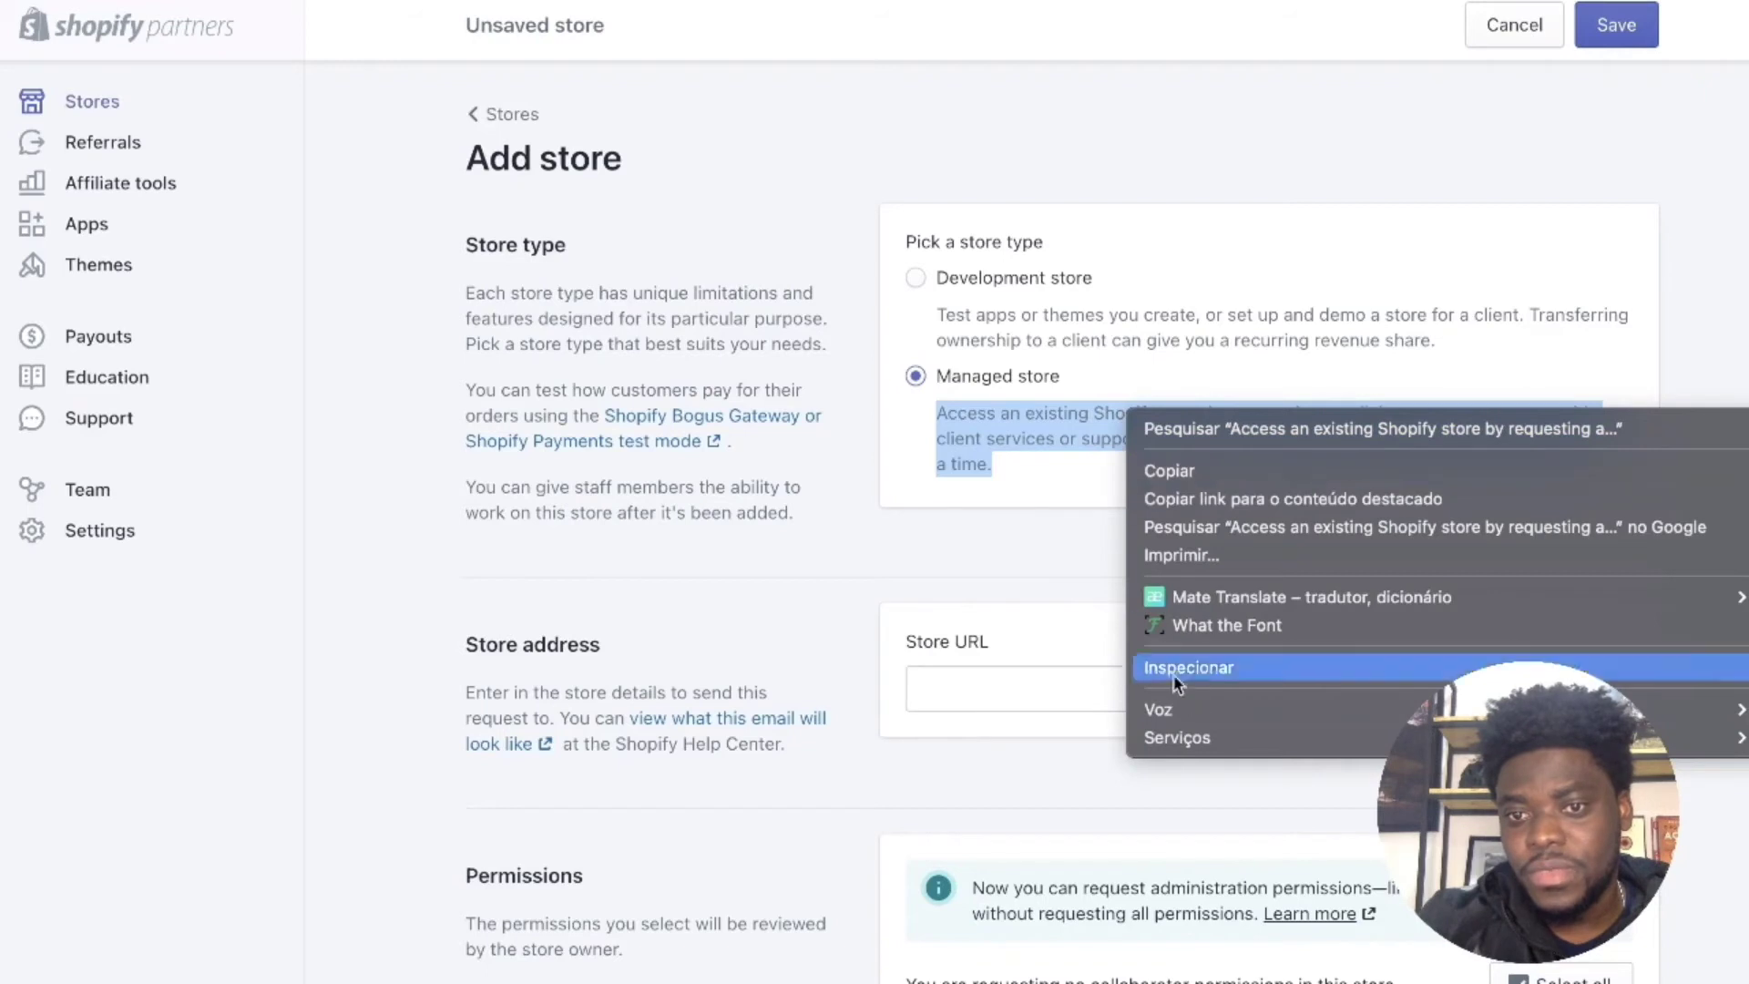
left_click(1232, 601)
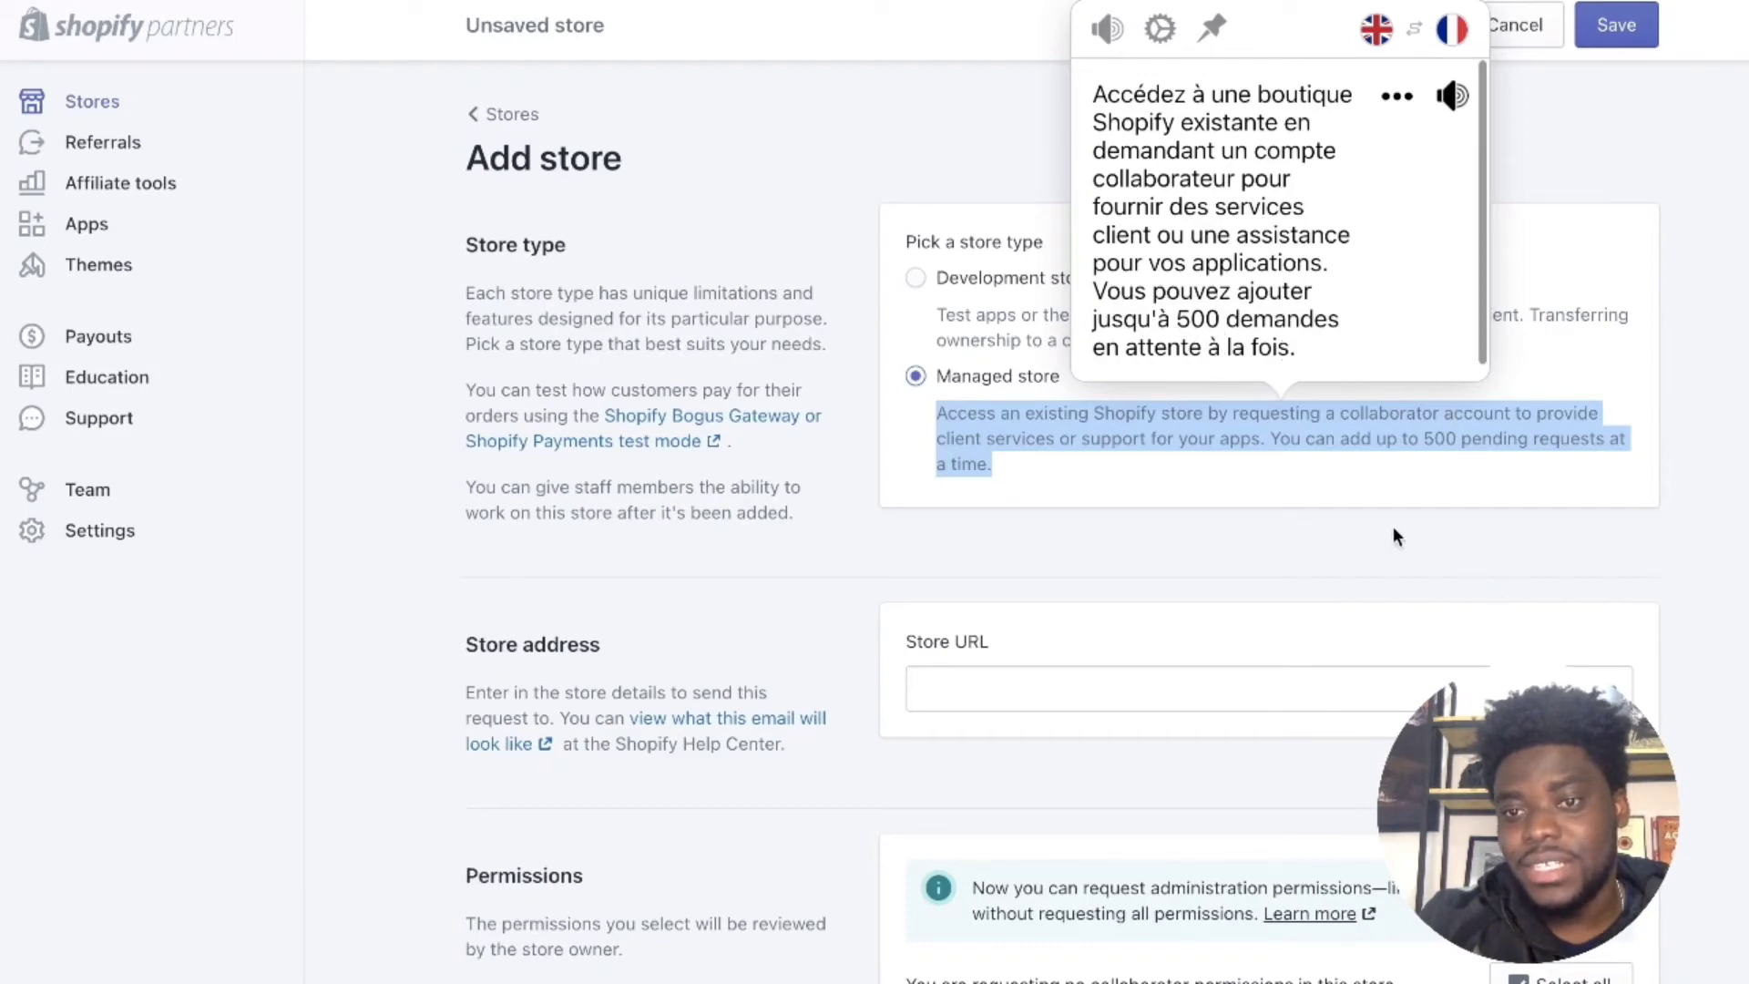
left_click(1290, 535)
scroll(1273, 410, "down", 7)
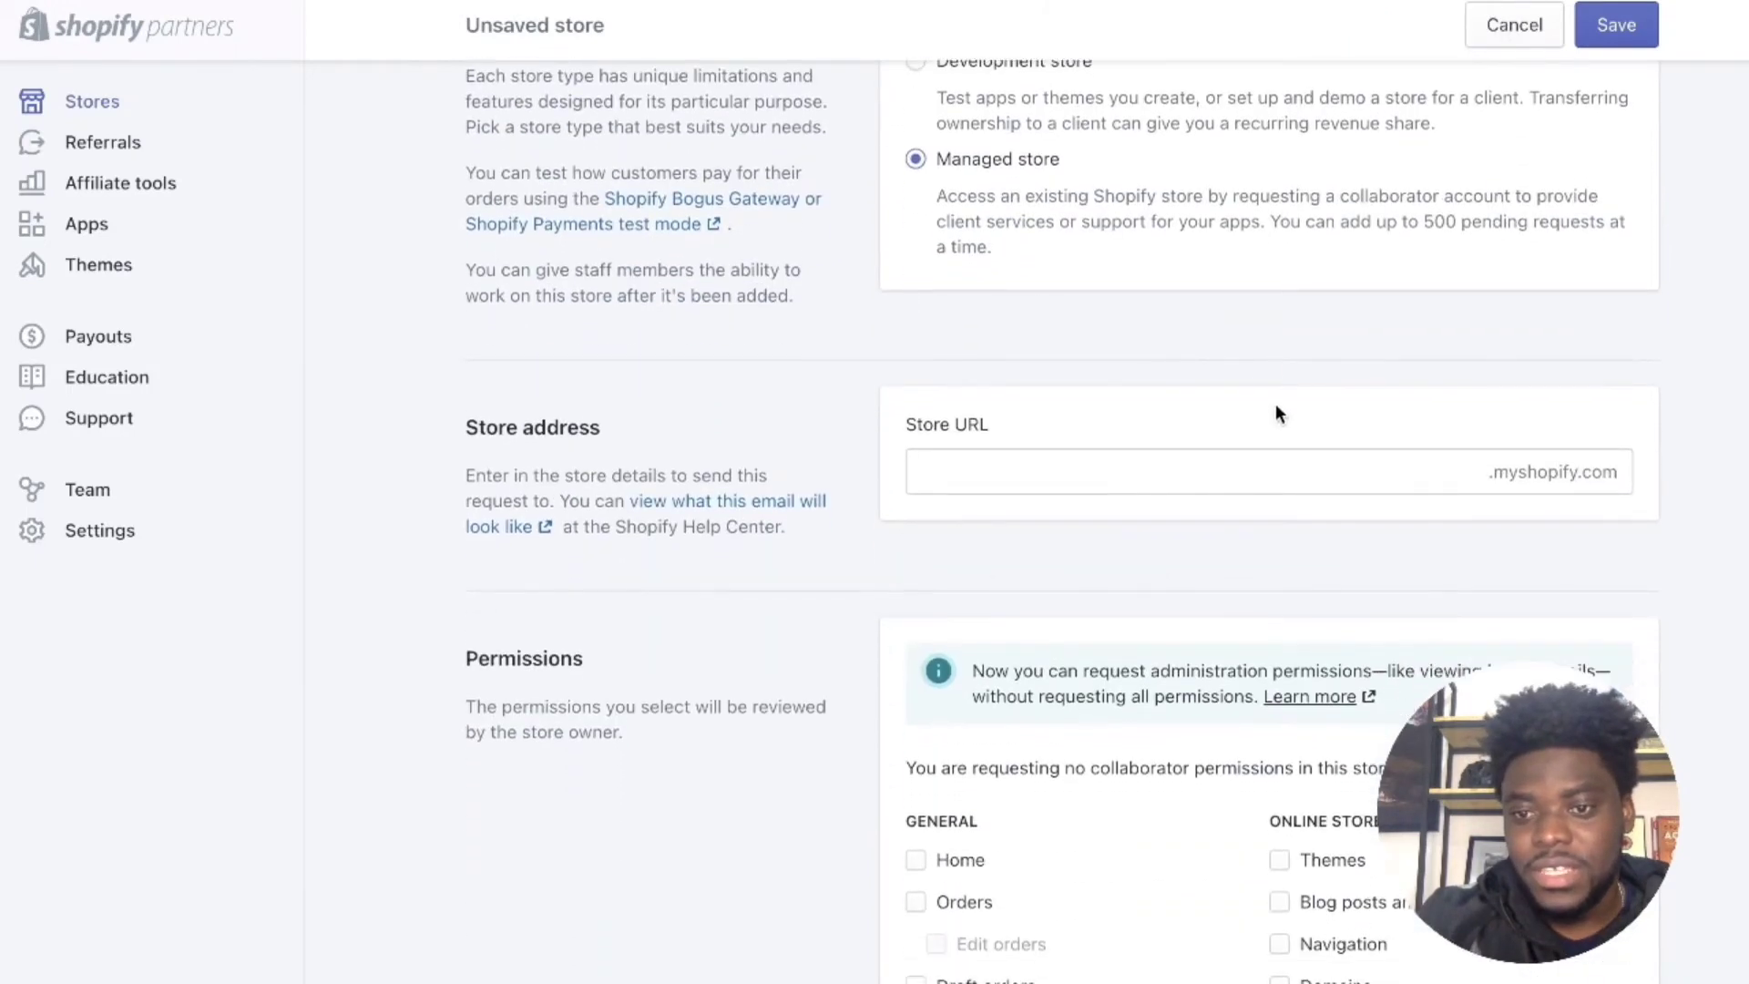
scroll(1276, 397, "up", 7)
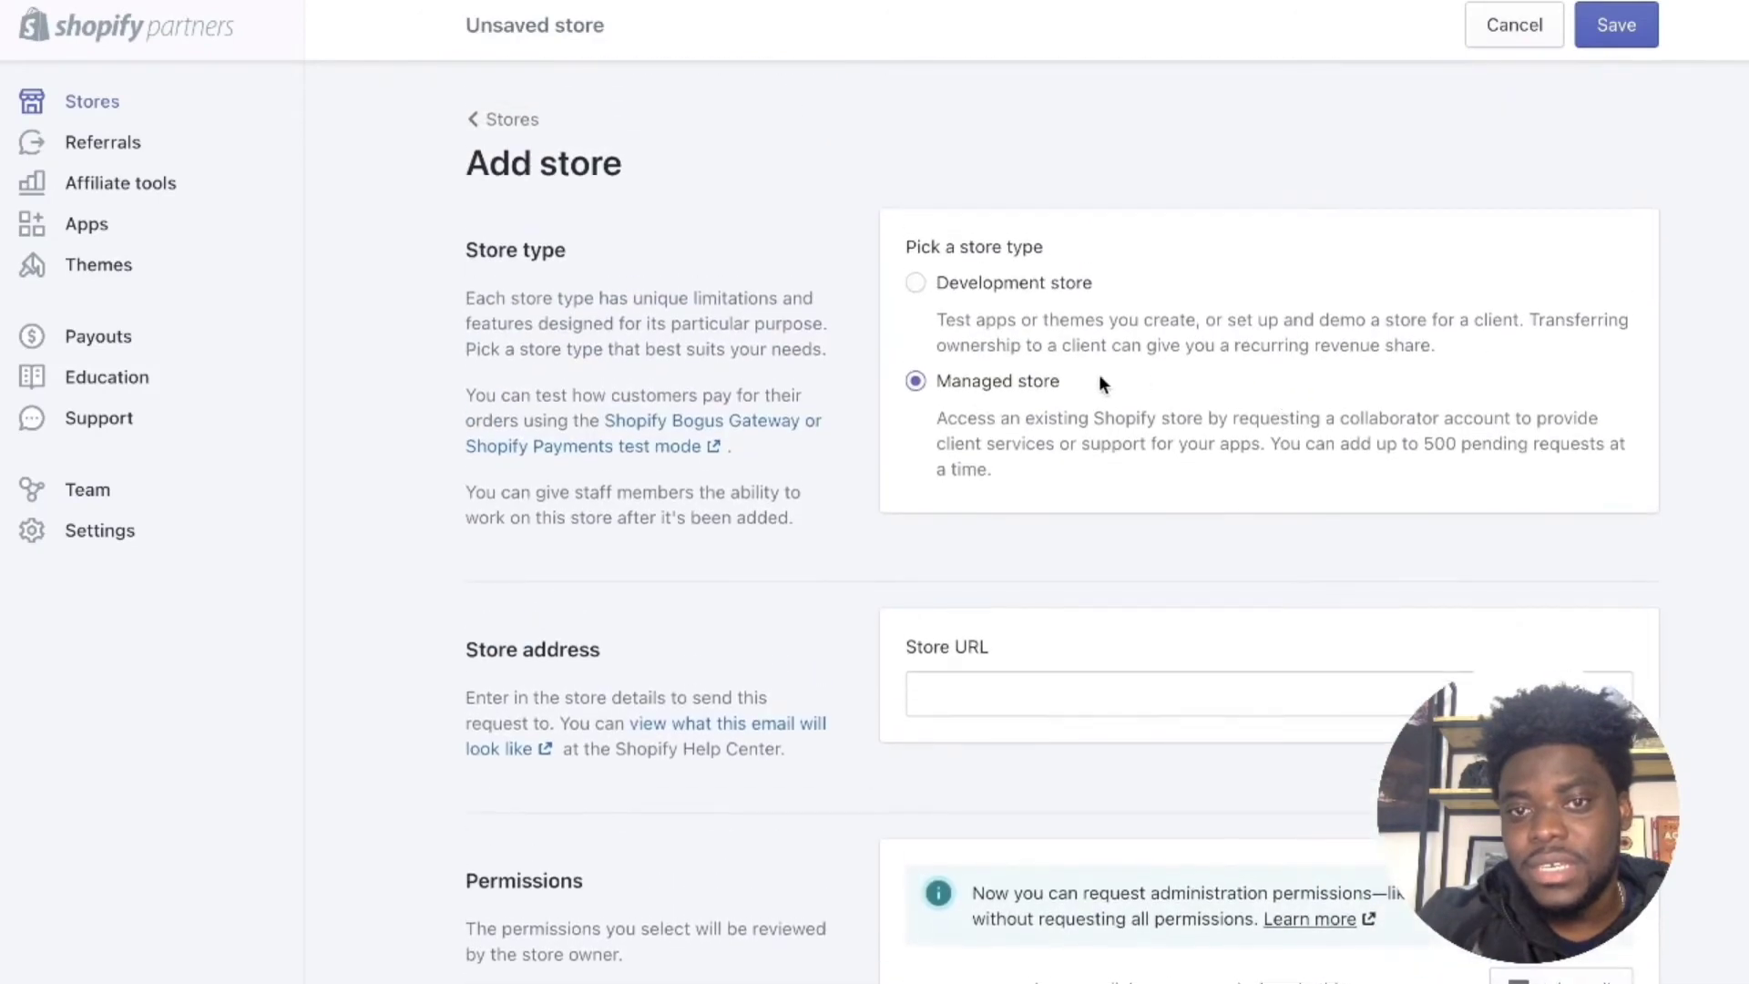
Step: Choose Development store, name it ESTRATEJI SHOP, and check the estrateji-shop URL
left_click(916, 283)
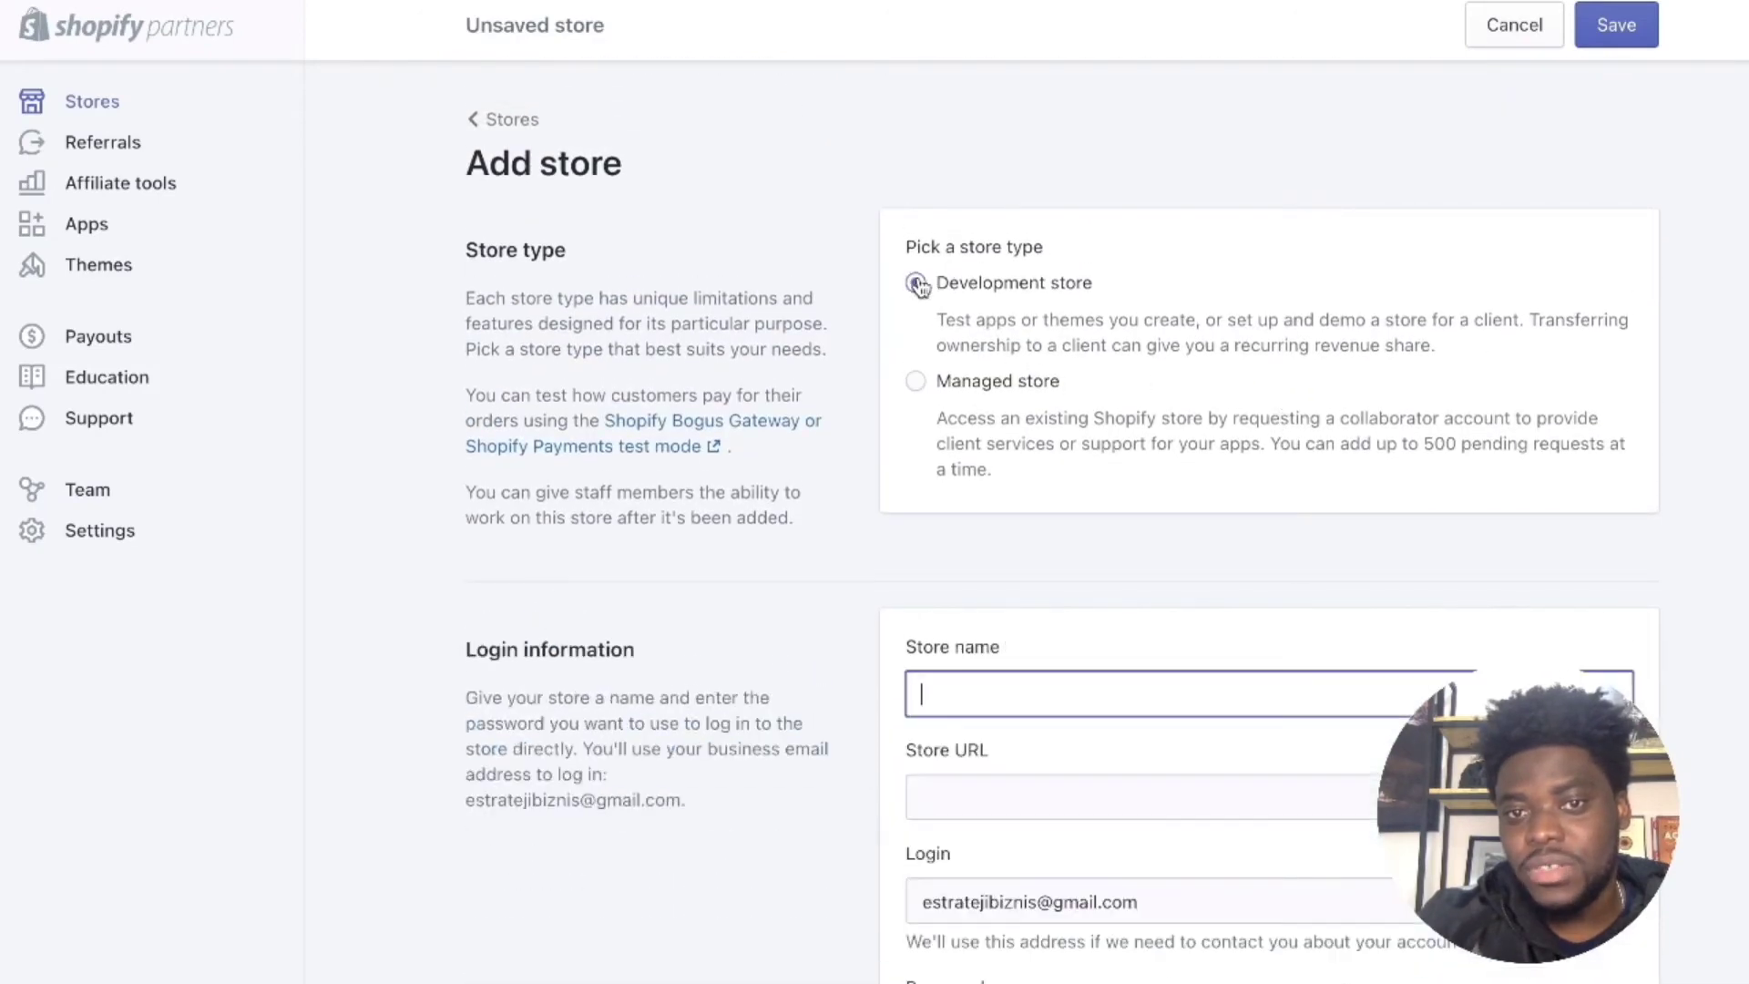
type("ESTRATE")
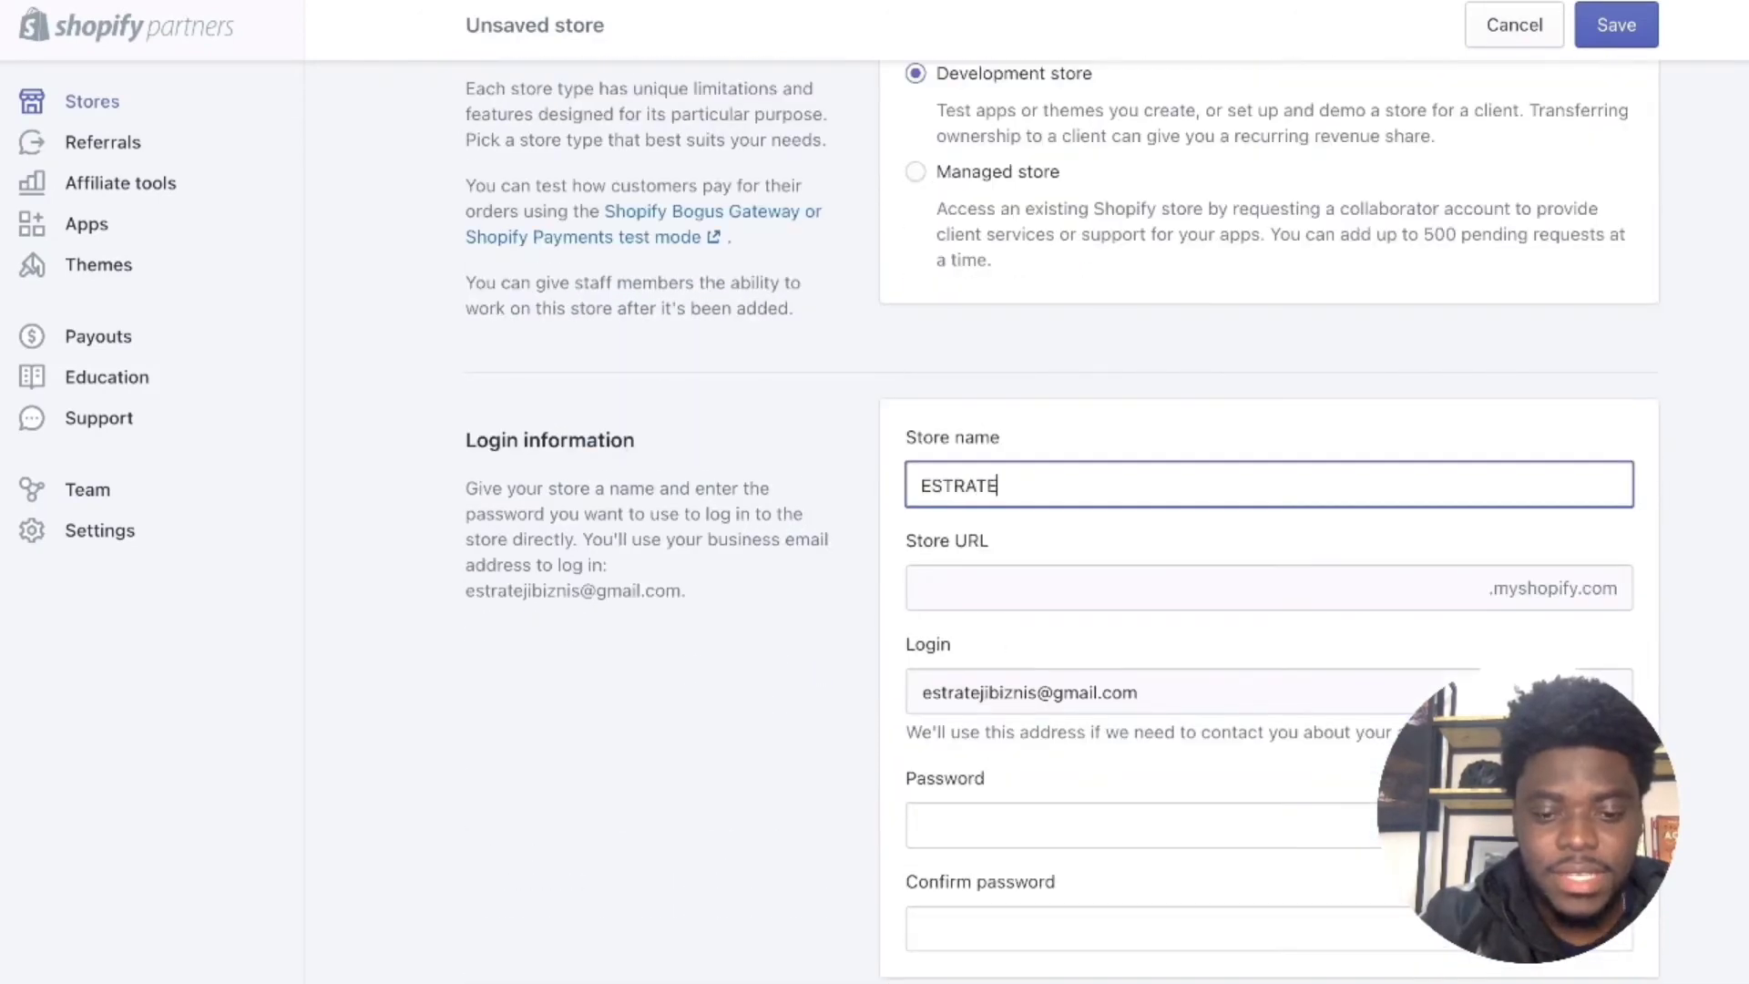
type("JISHOP")
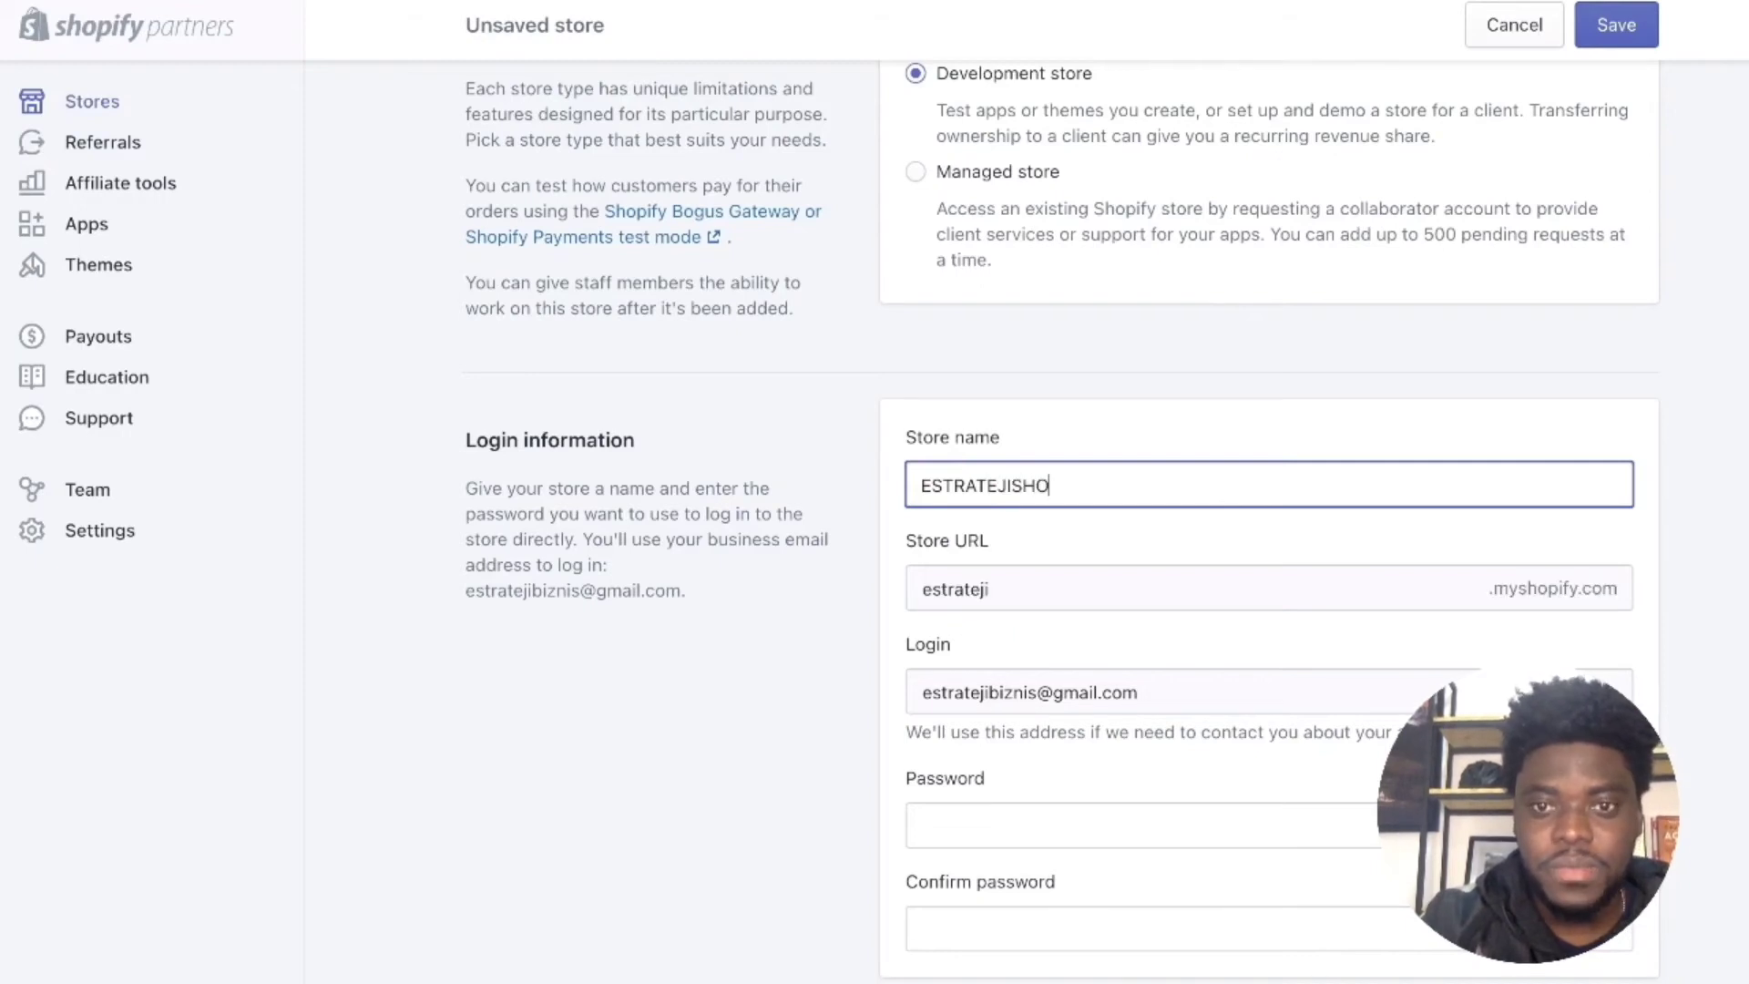
left_click(1014, 485)
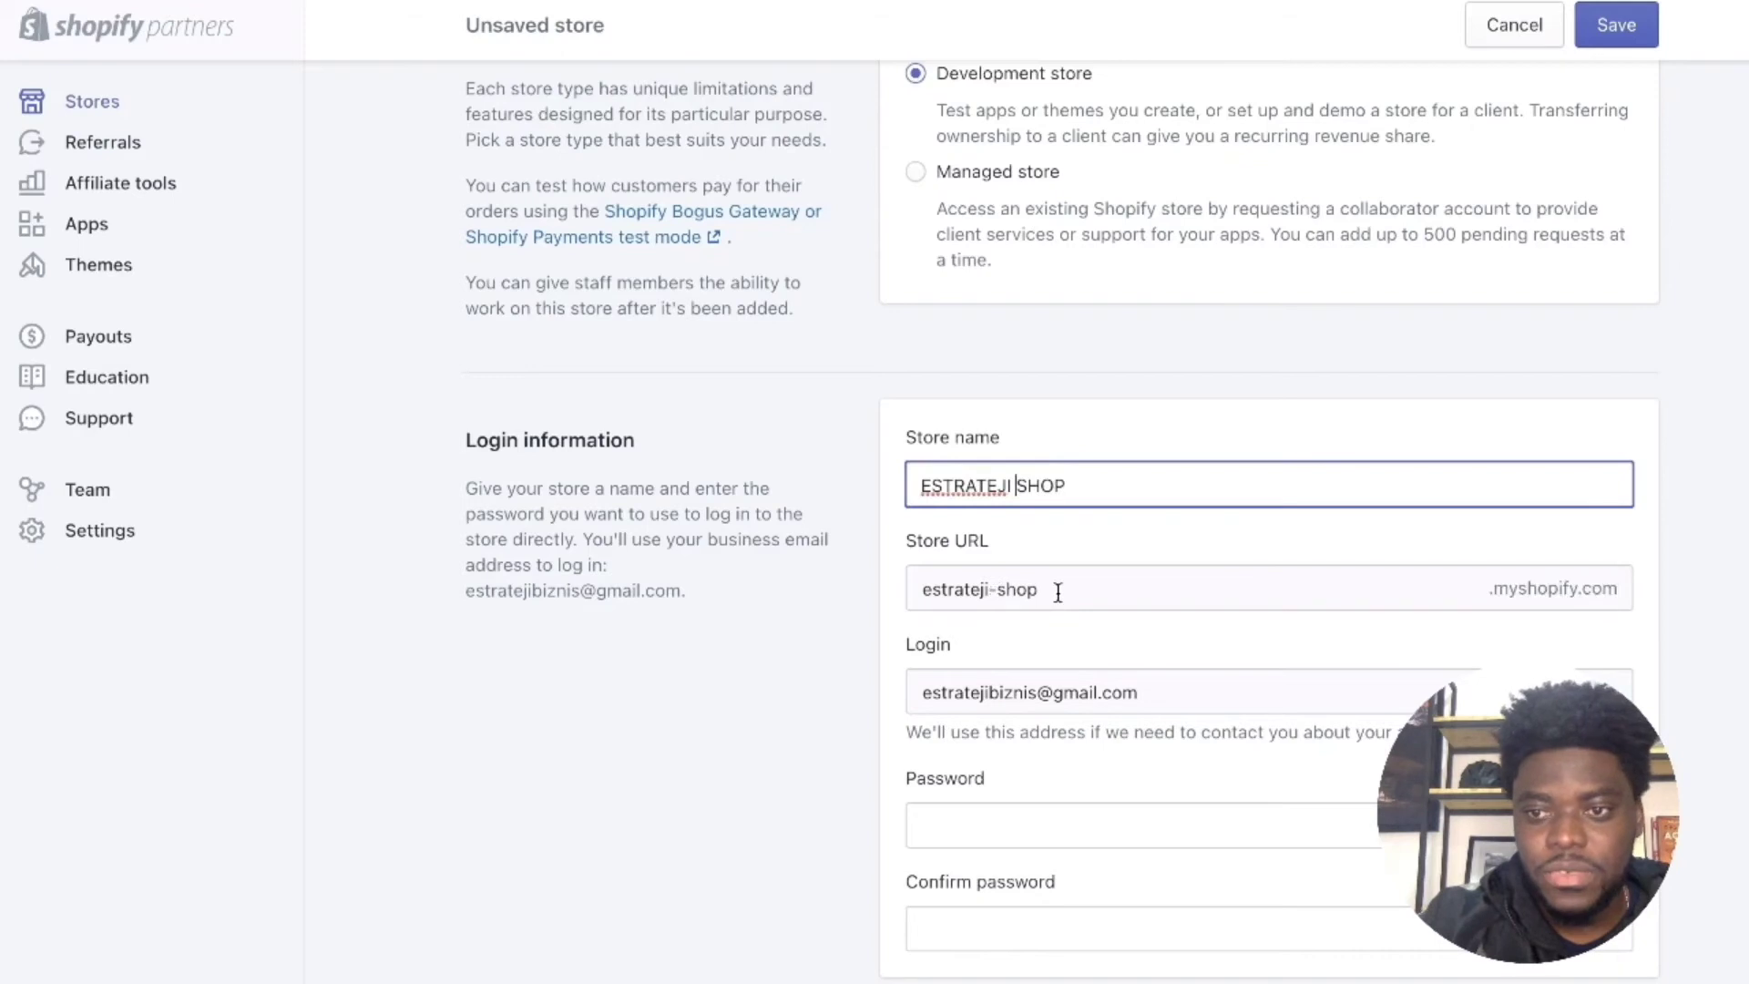
scroll(1011, 611, "down", 1)
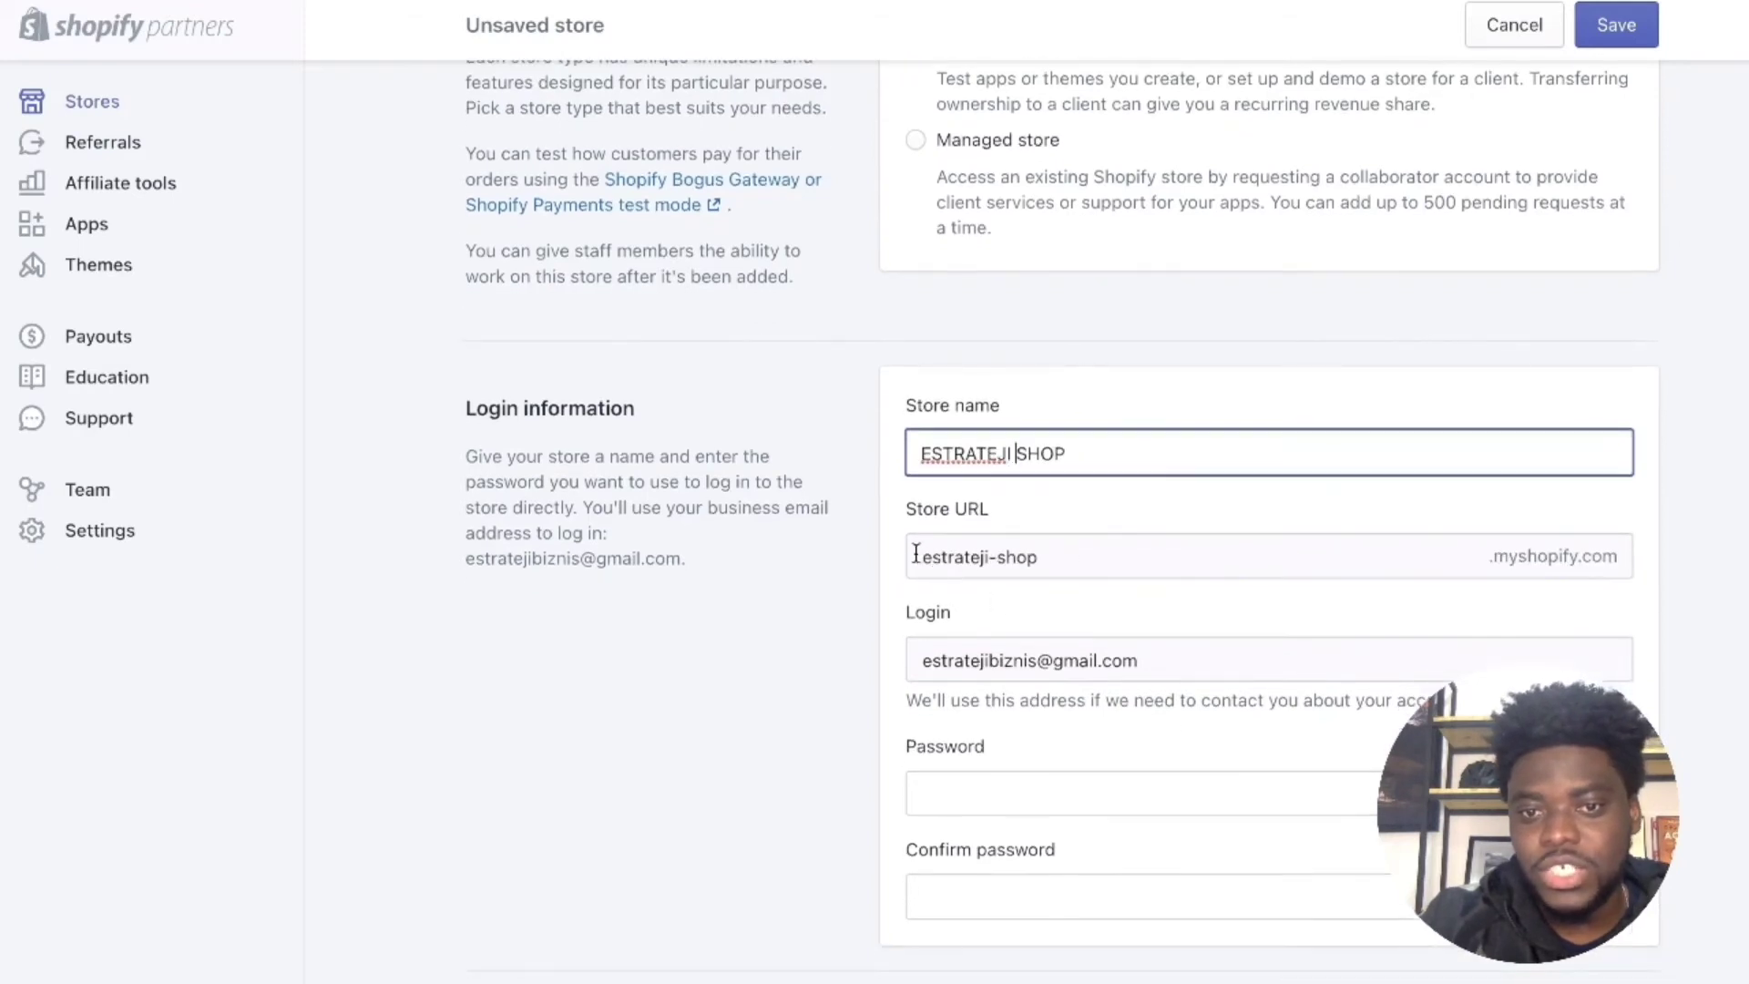
left_click_drag(924, 553, 1068, 565)
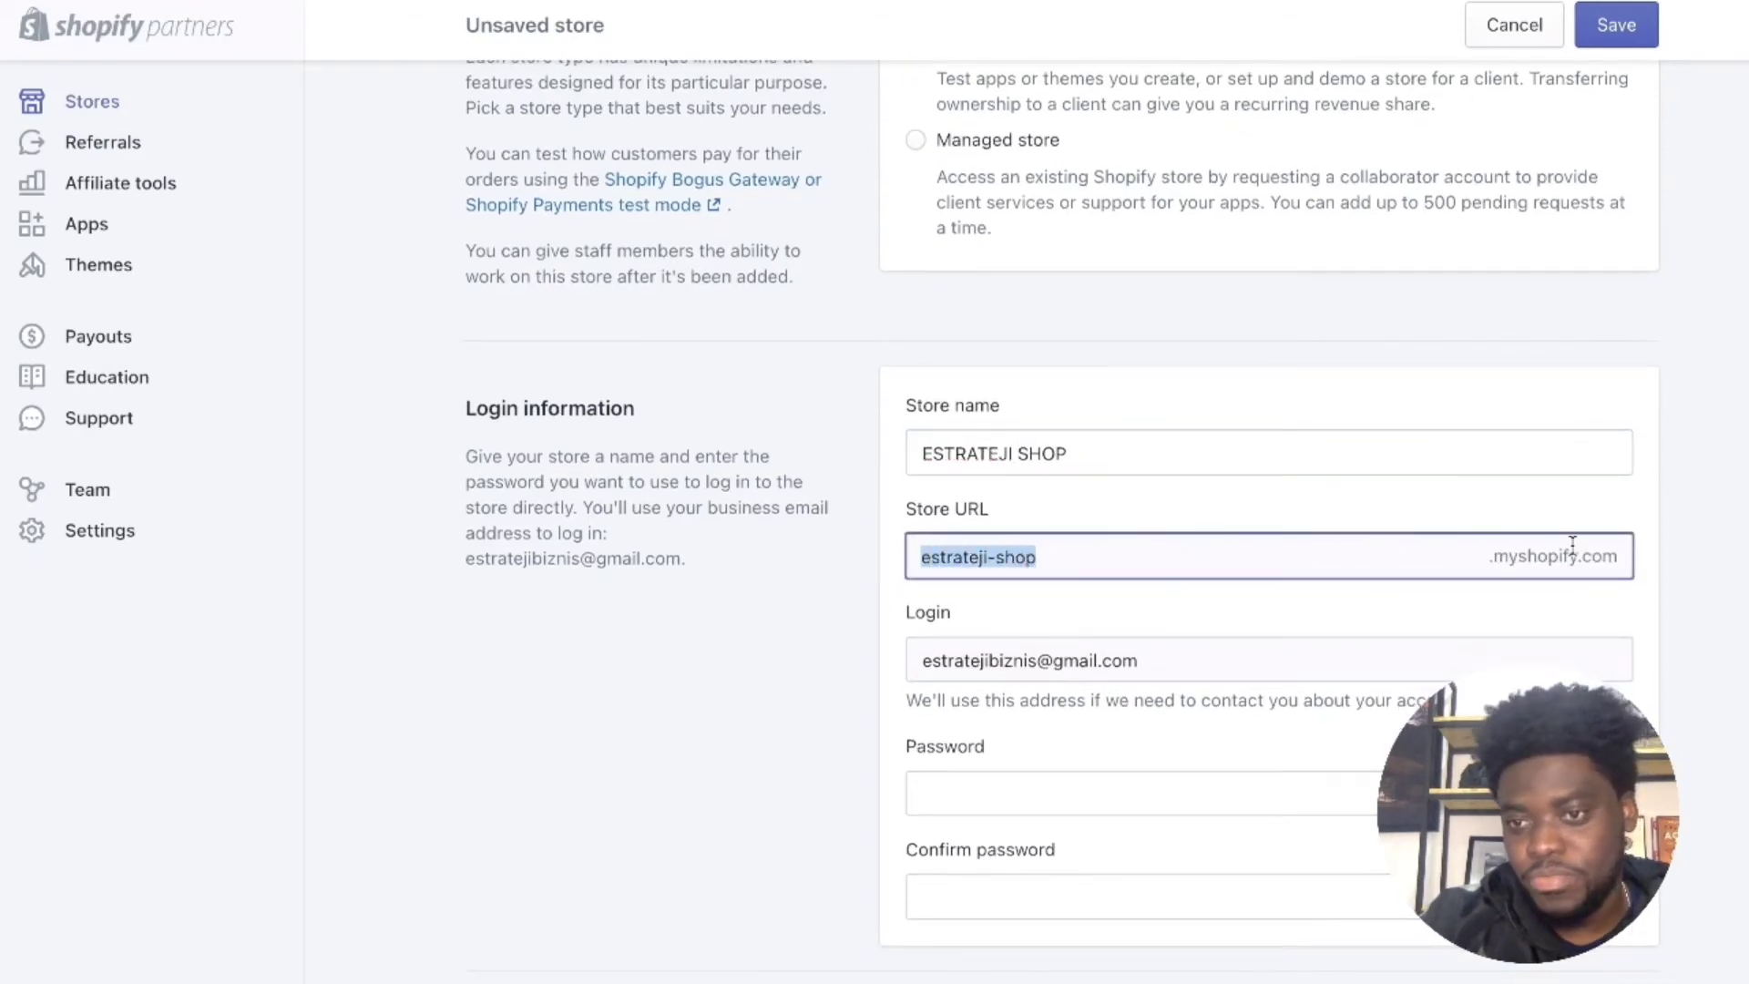
left_click_drag(1497, 560, 1588, 556)
scroll(1226, 599, "down", 3)
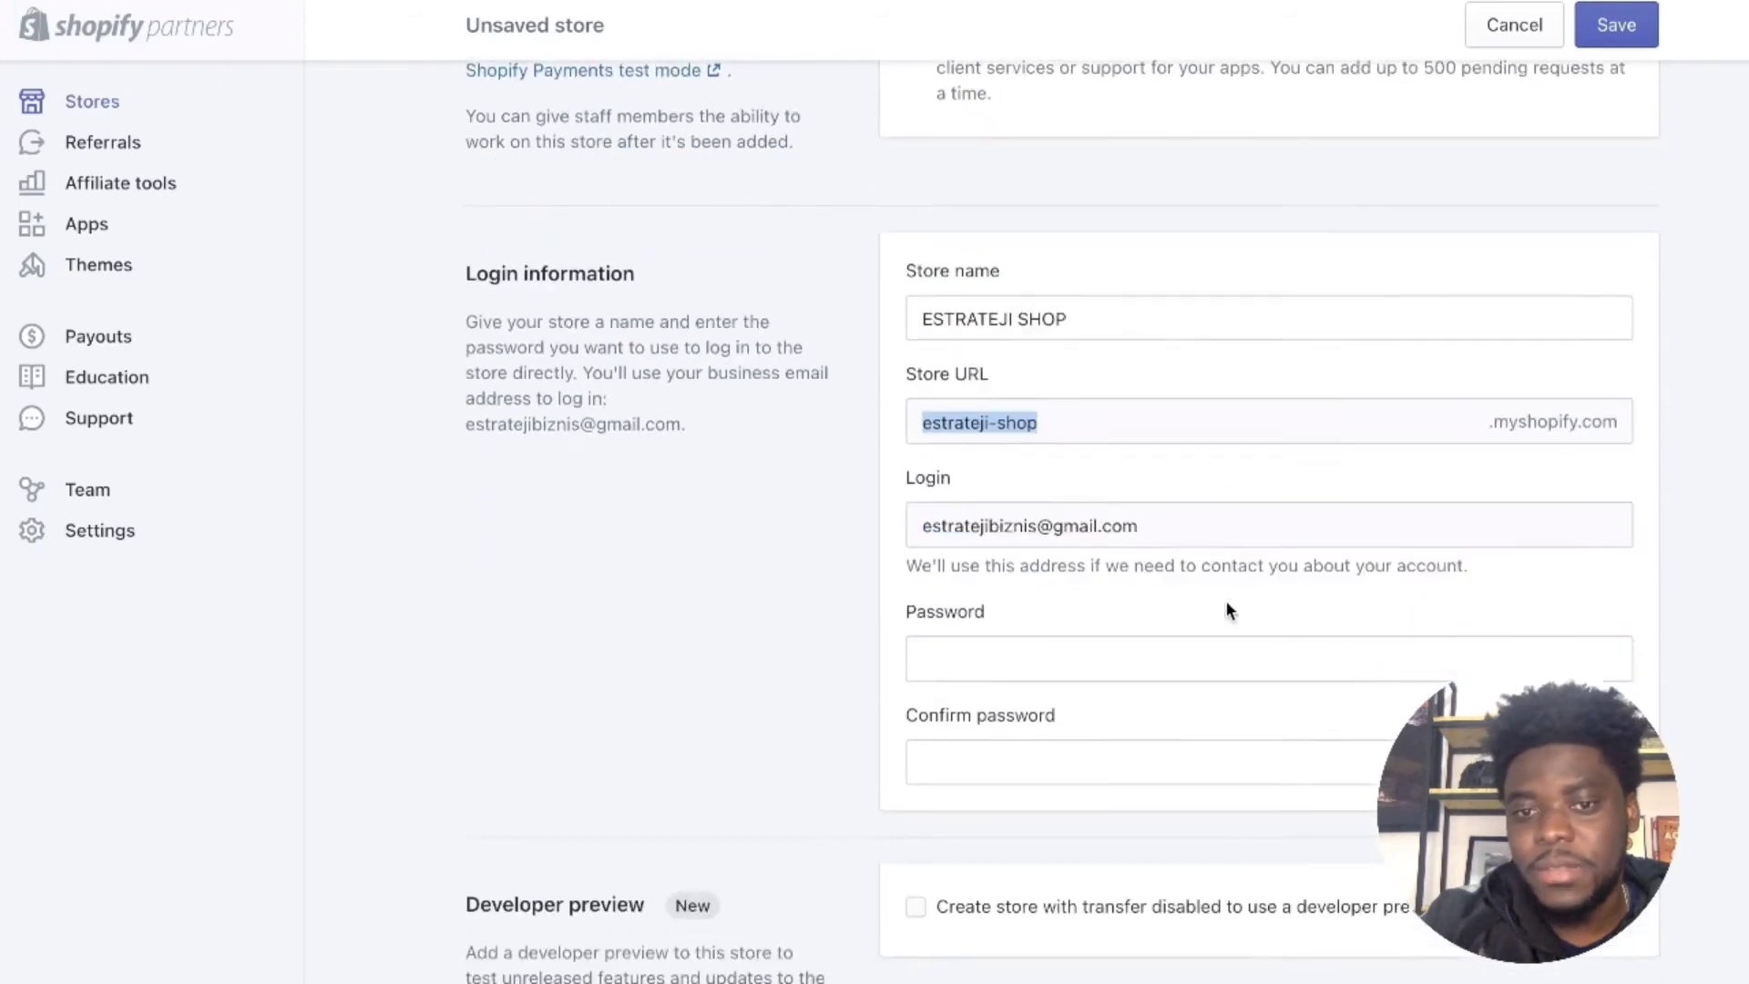
Step: Enter the store login password and confirm it
left_click(1057, 608)
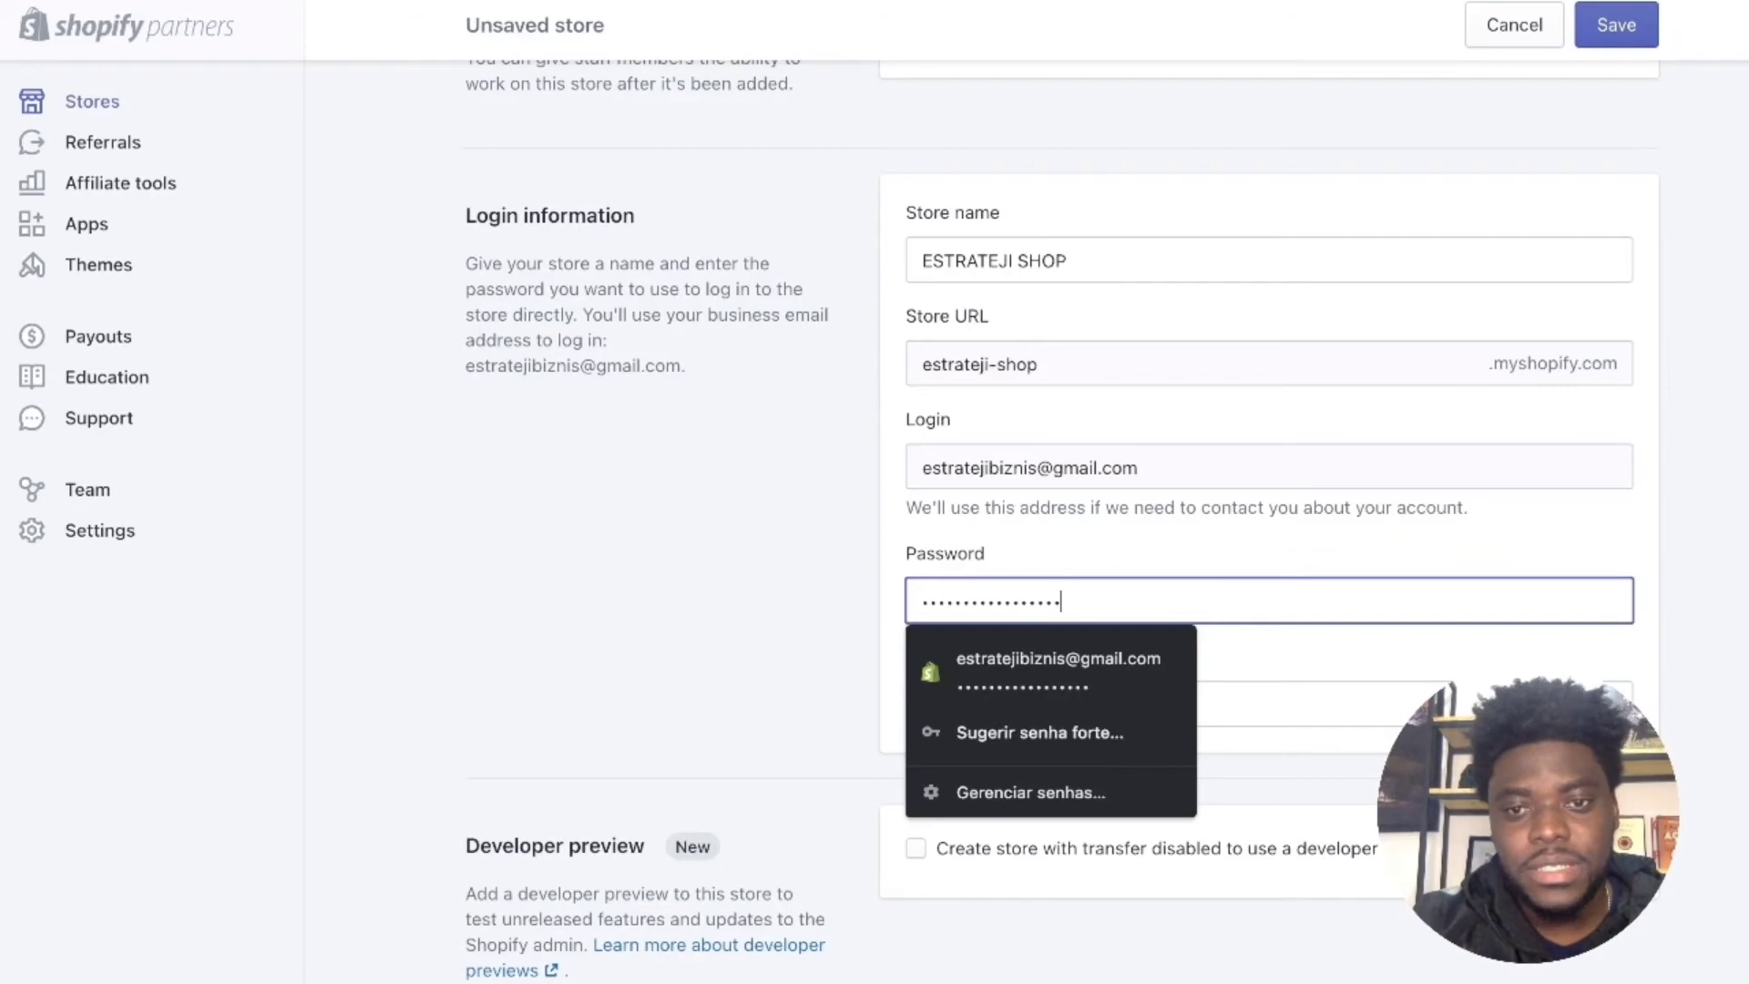
left_click(1403, 701)
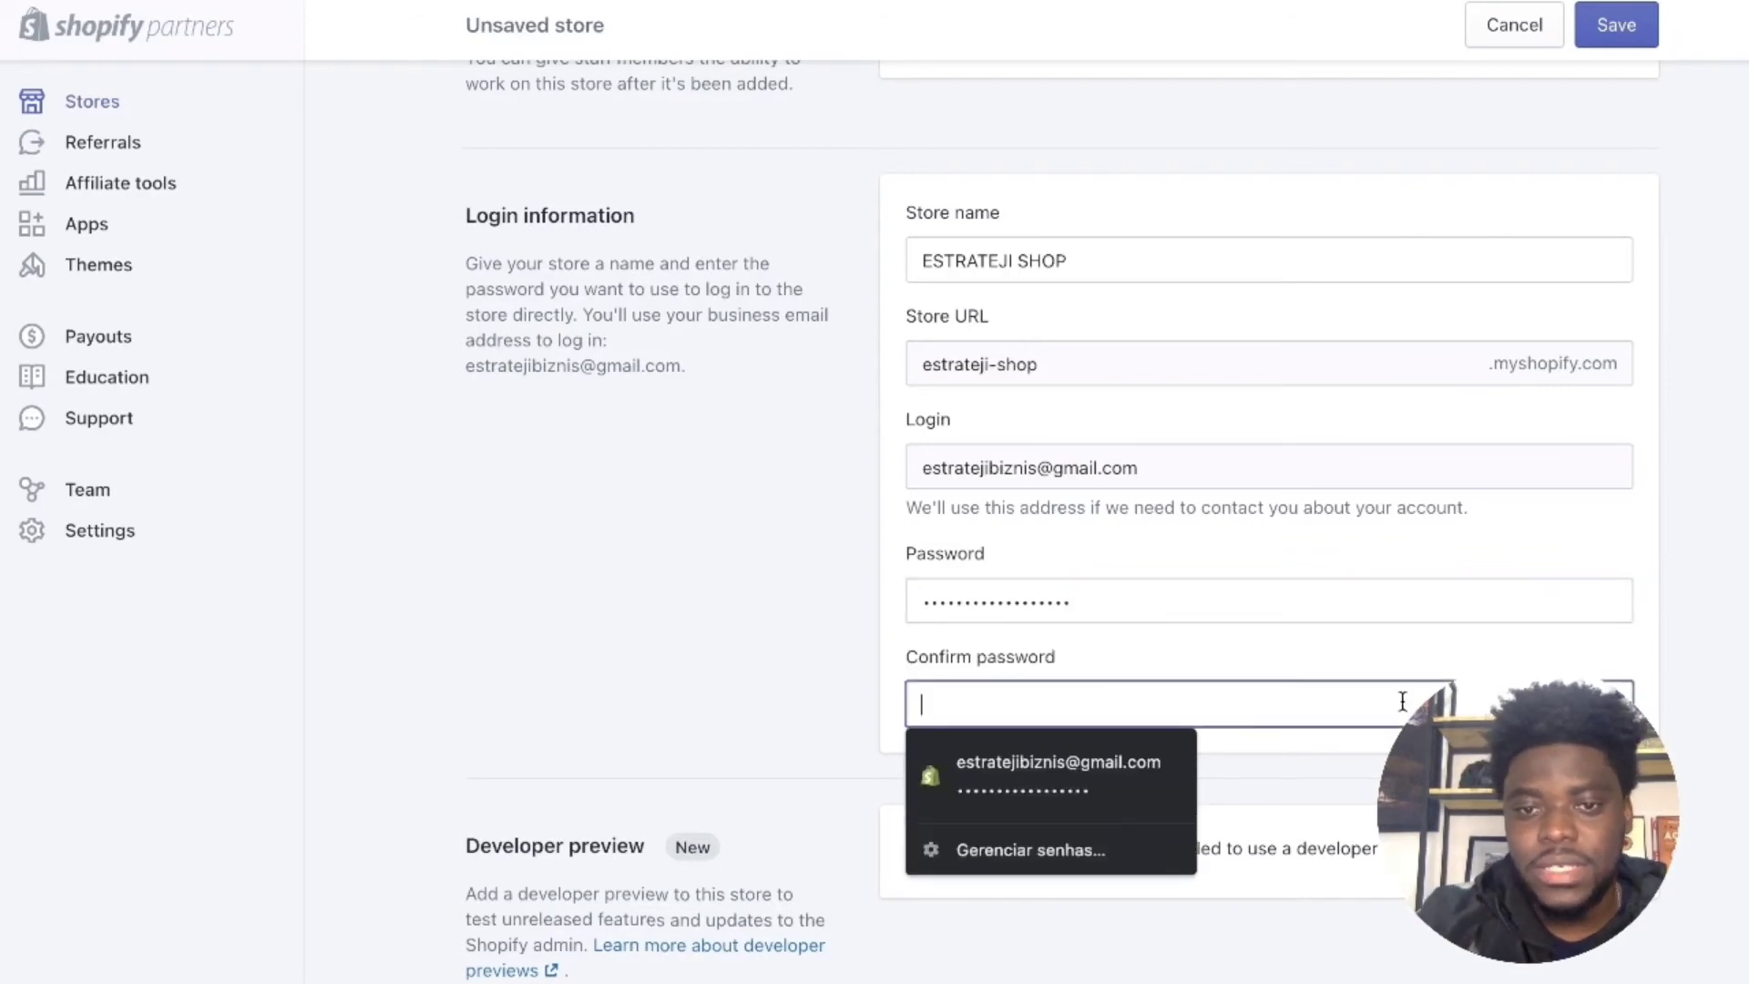
type("••")
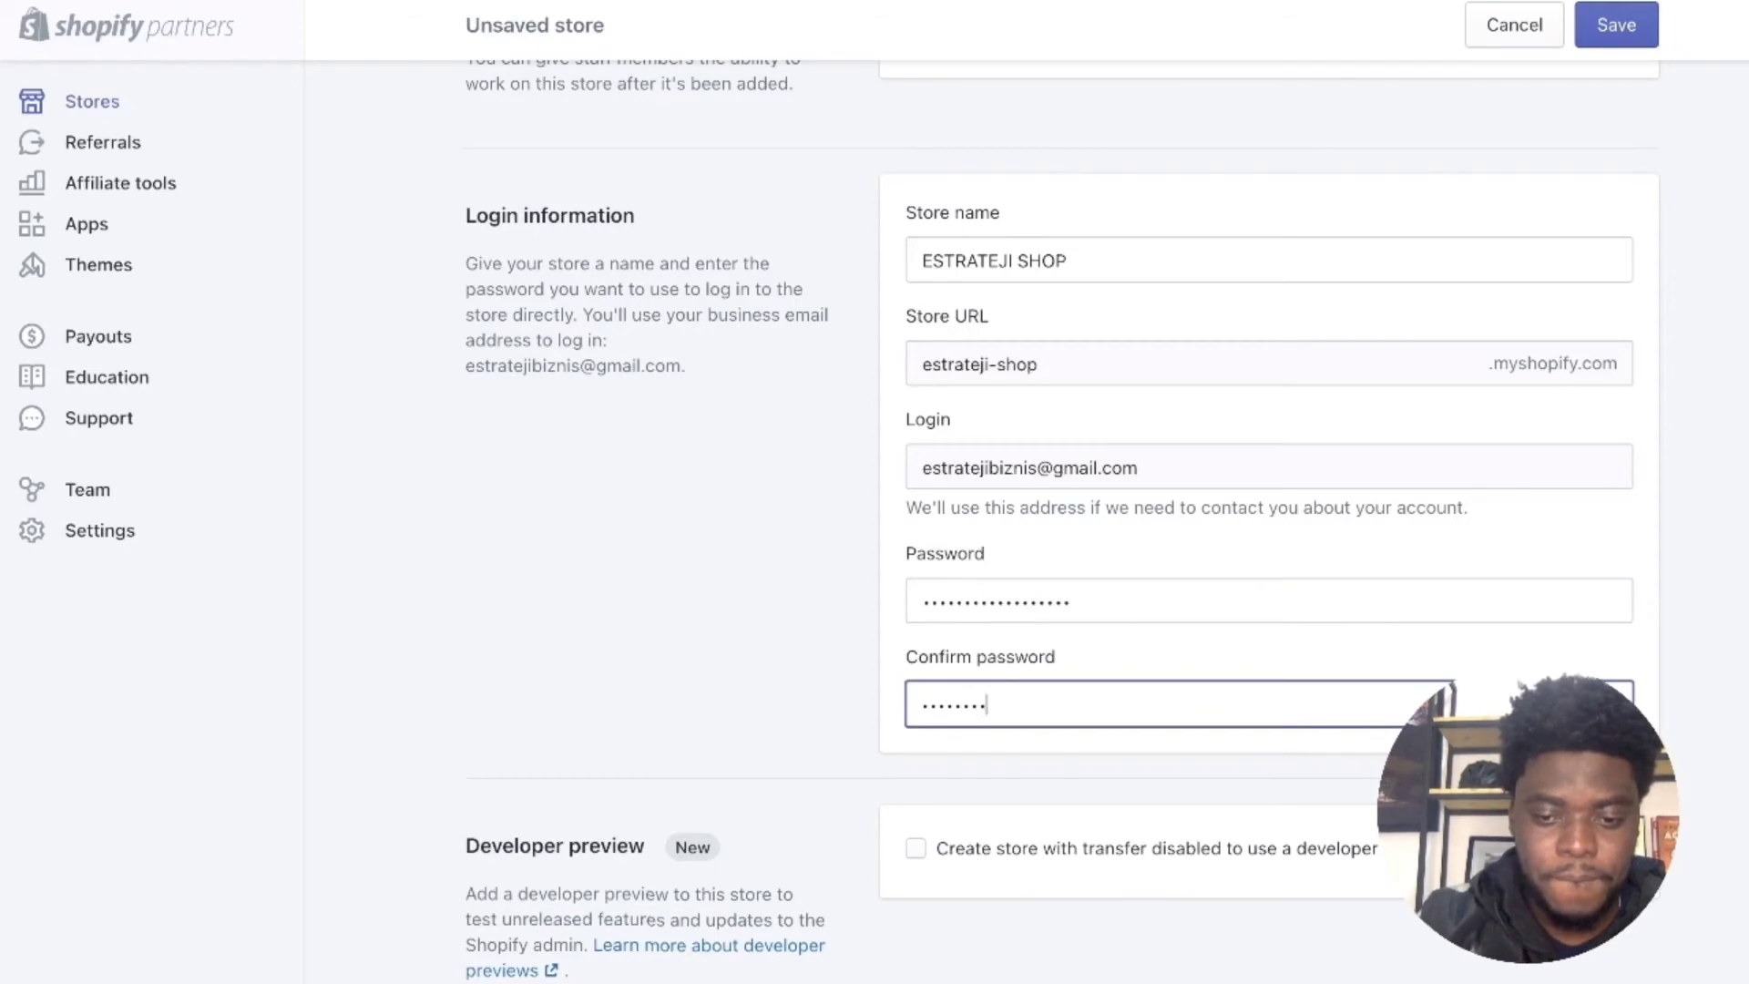
type("•")
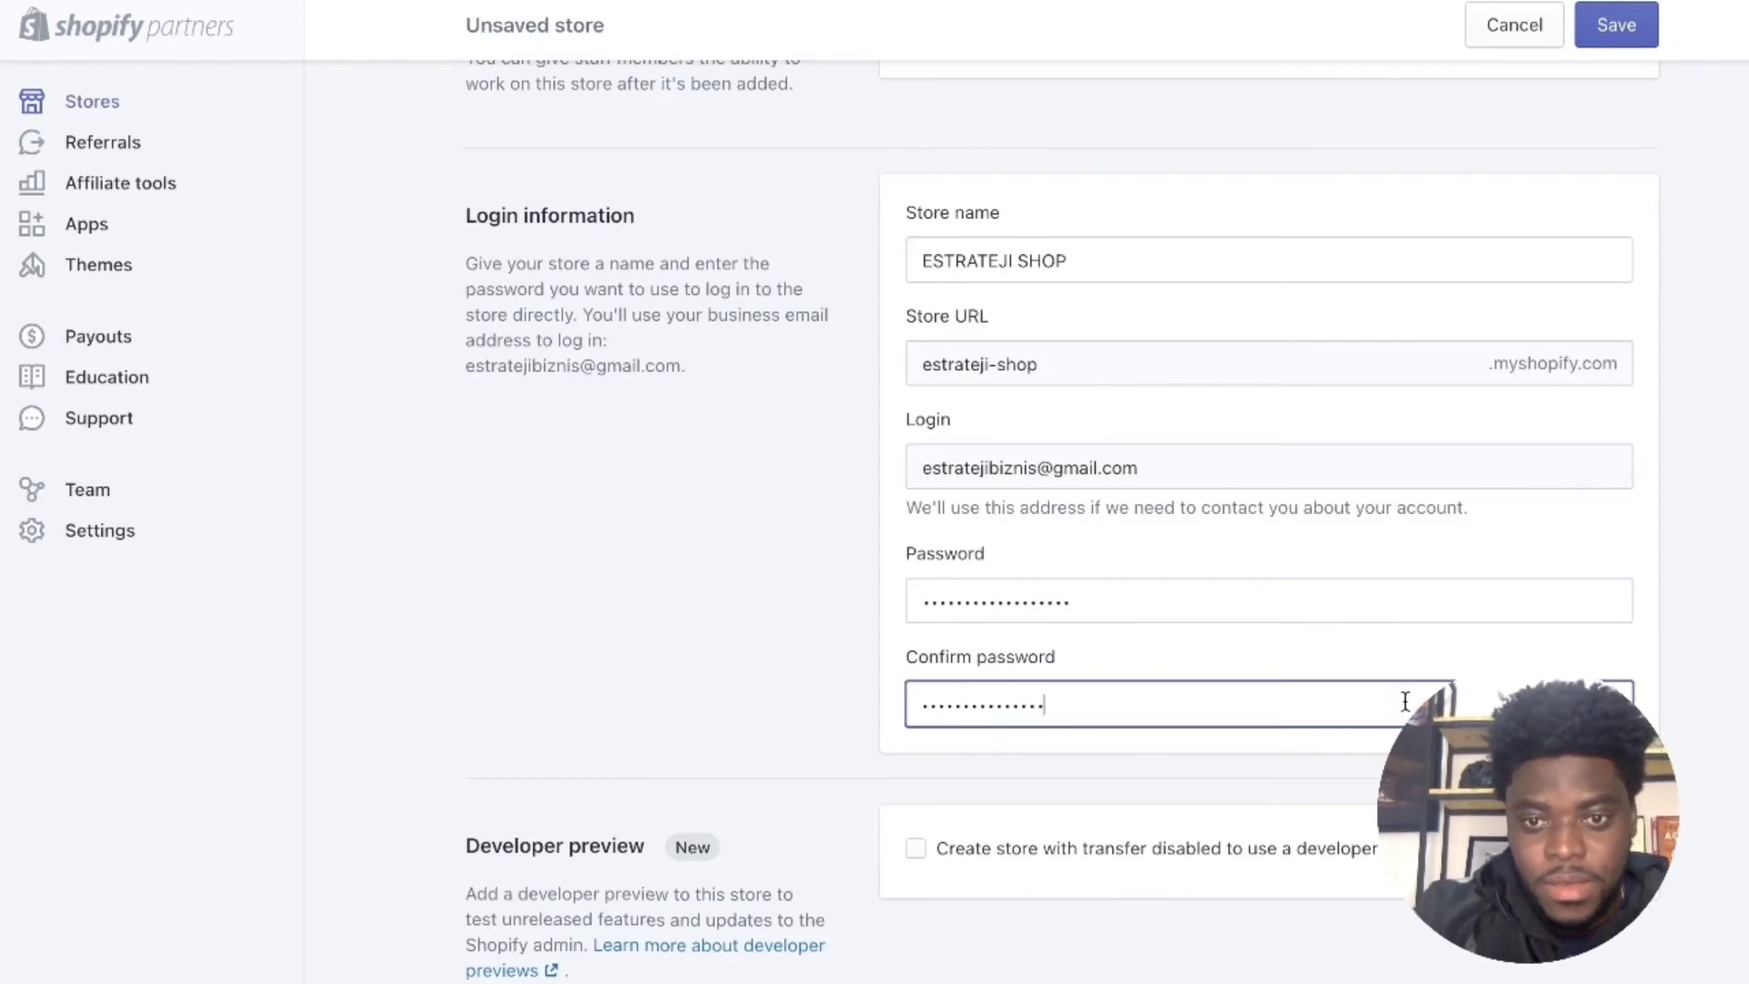
type("•••")
scroll(1316, 760, "down", 2)
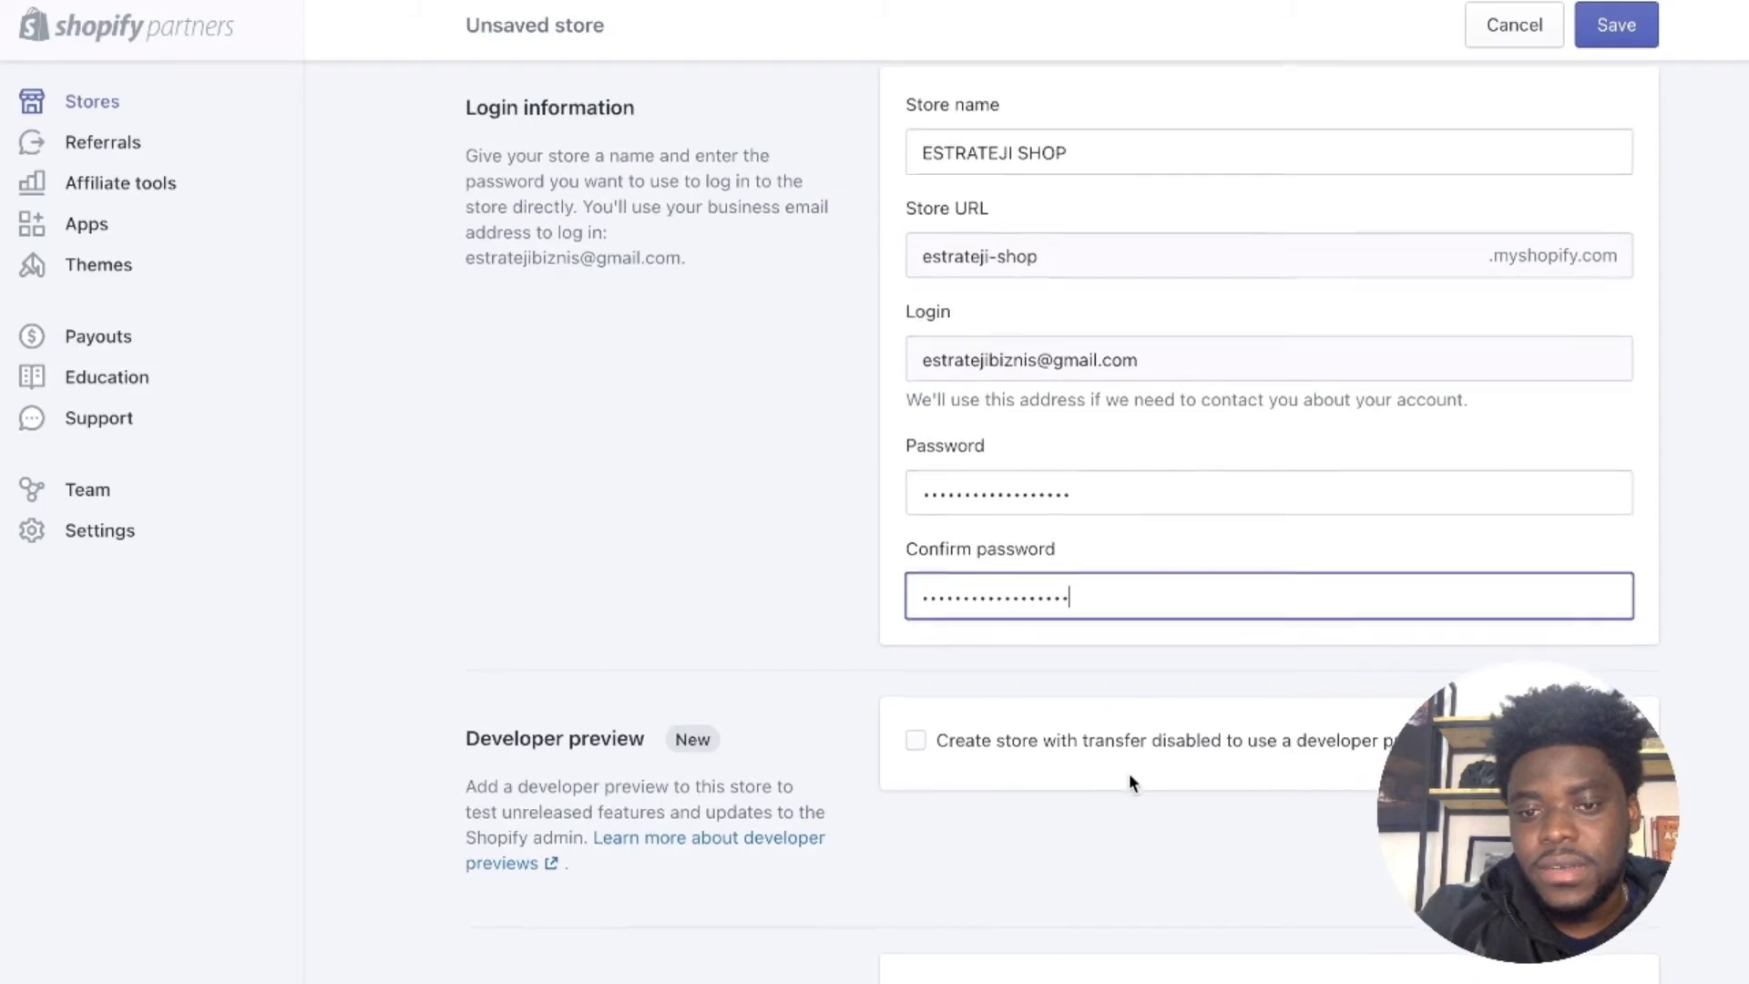
Step: Choose "I'm just playing around" as the store purpose, keeping the prefilled store address
scroll(1129, 773, "down", 4)
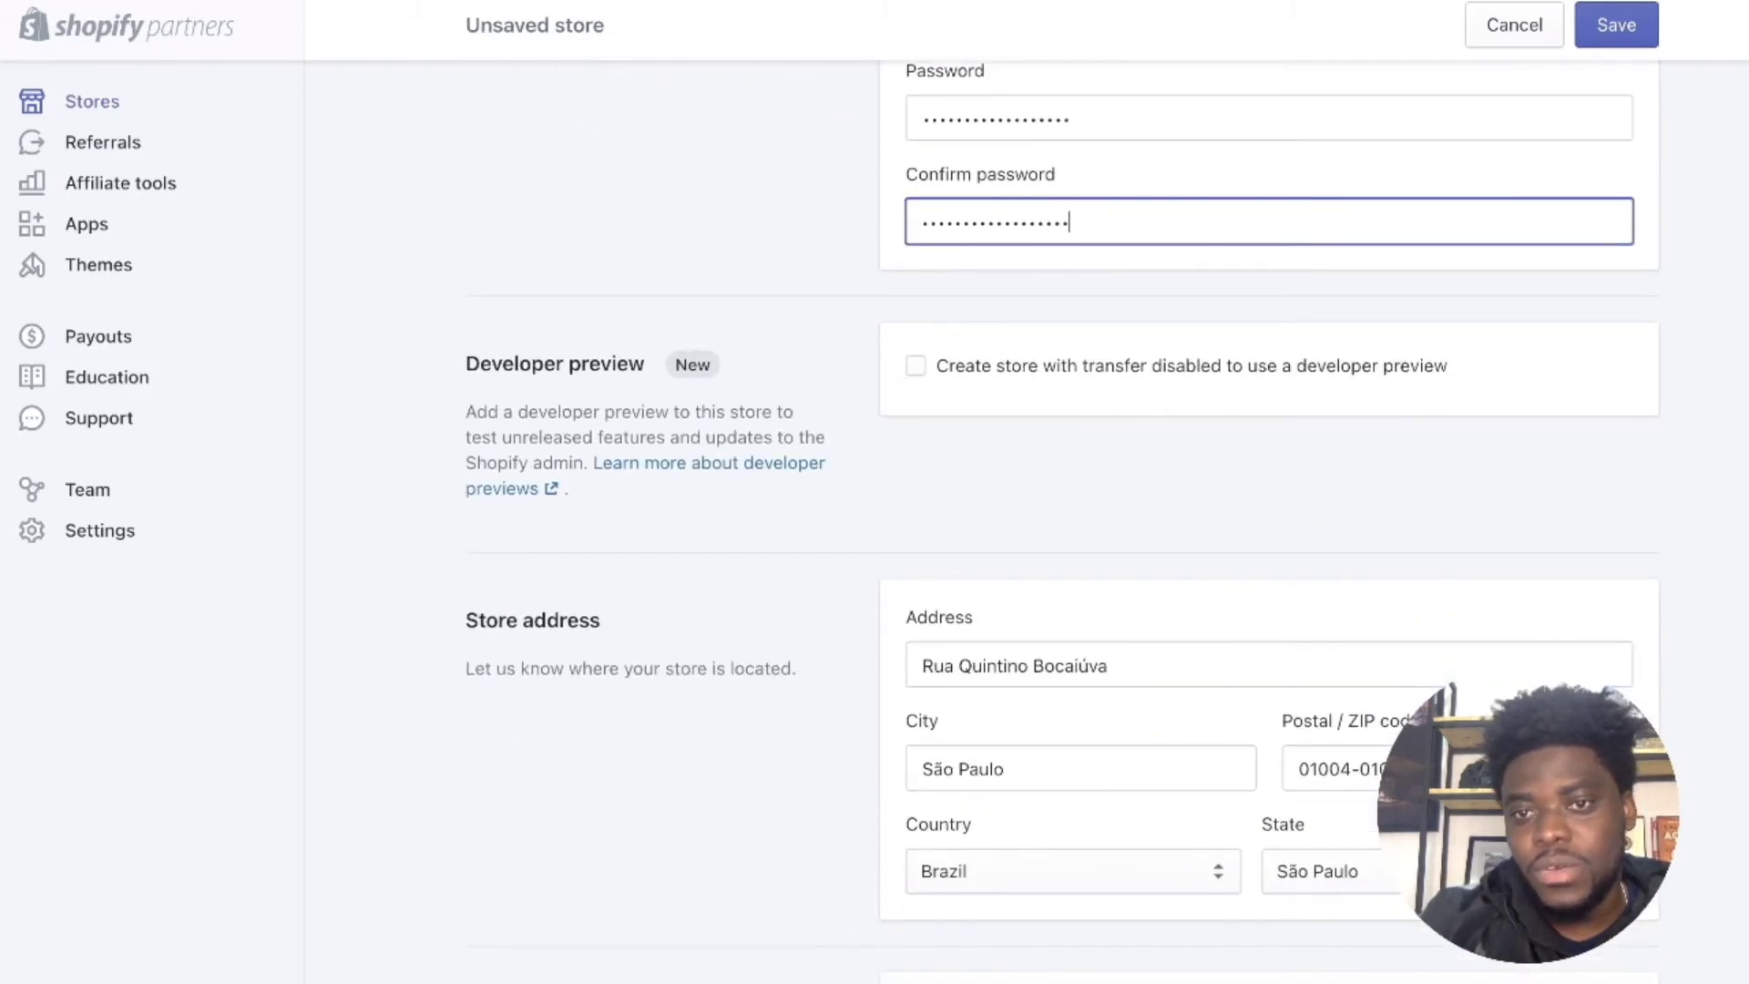
scroll(1545, 439, "down", 3)
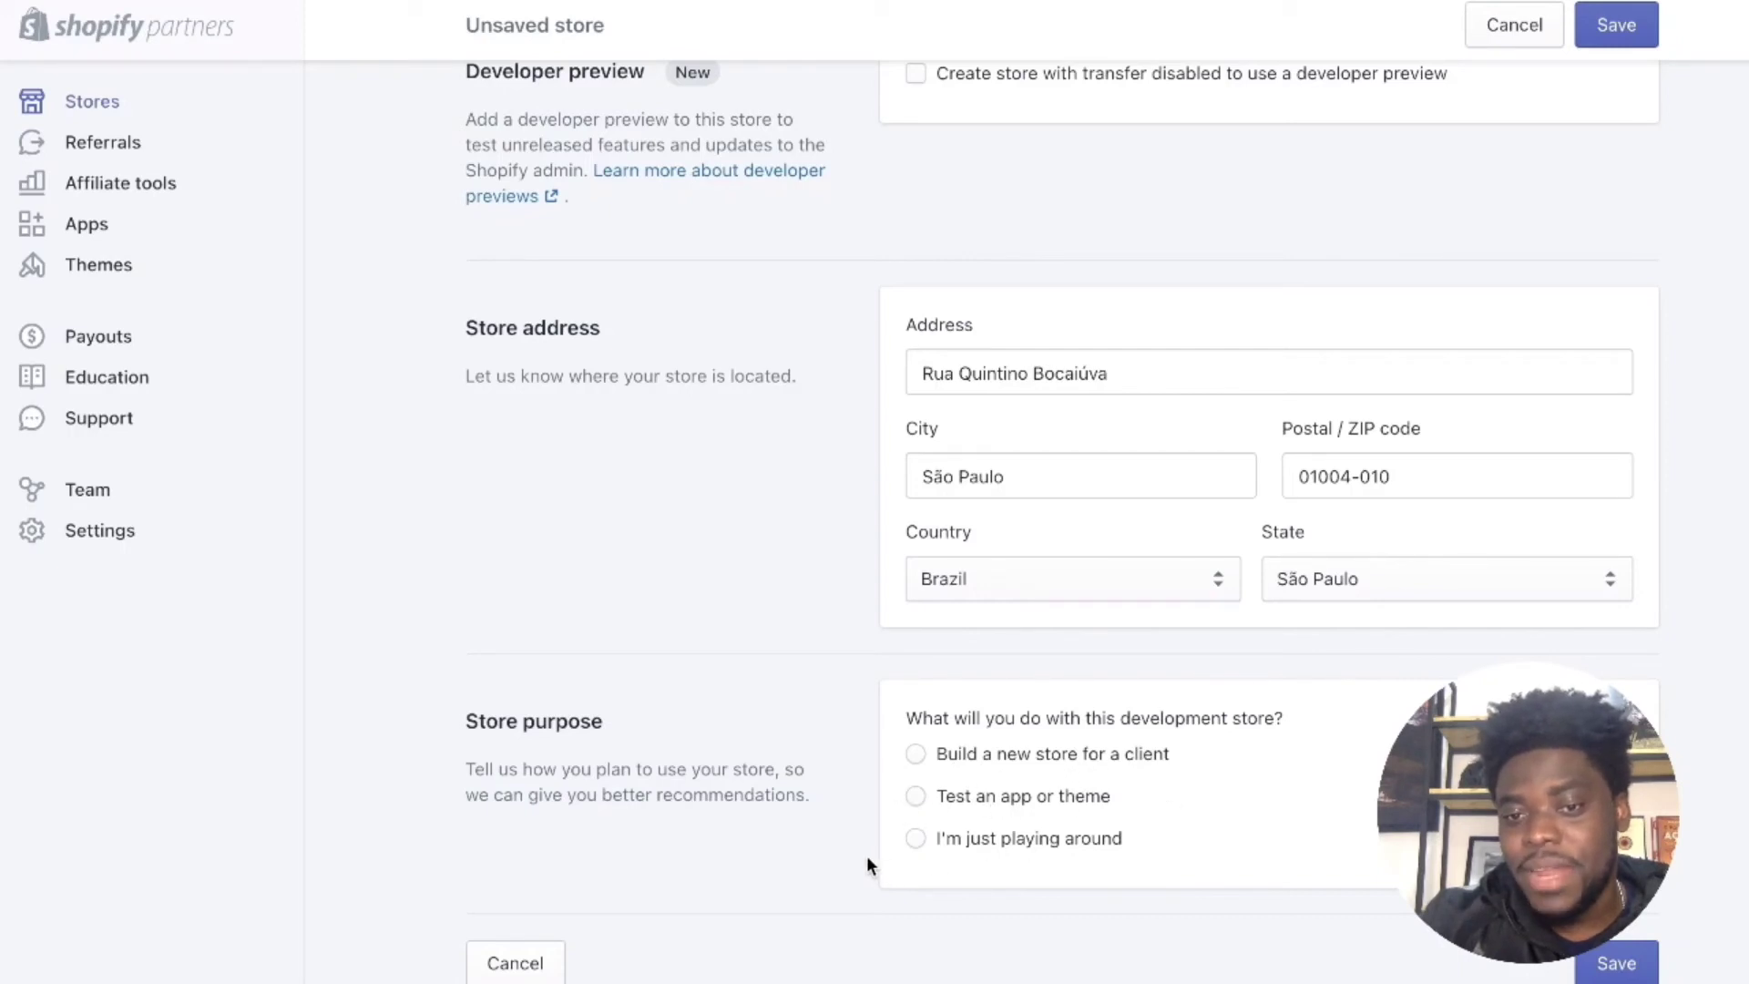
left_click(918, 840)
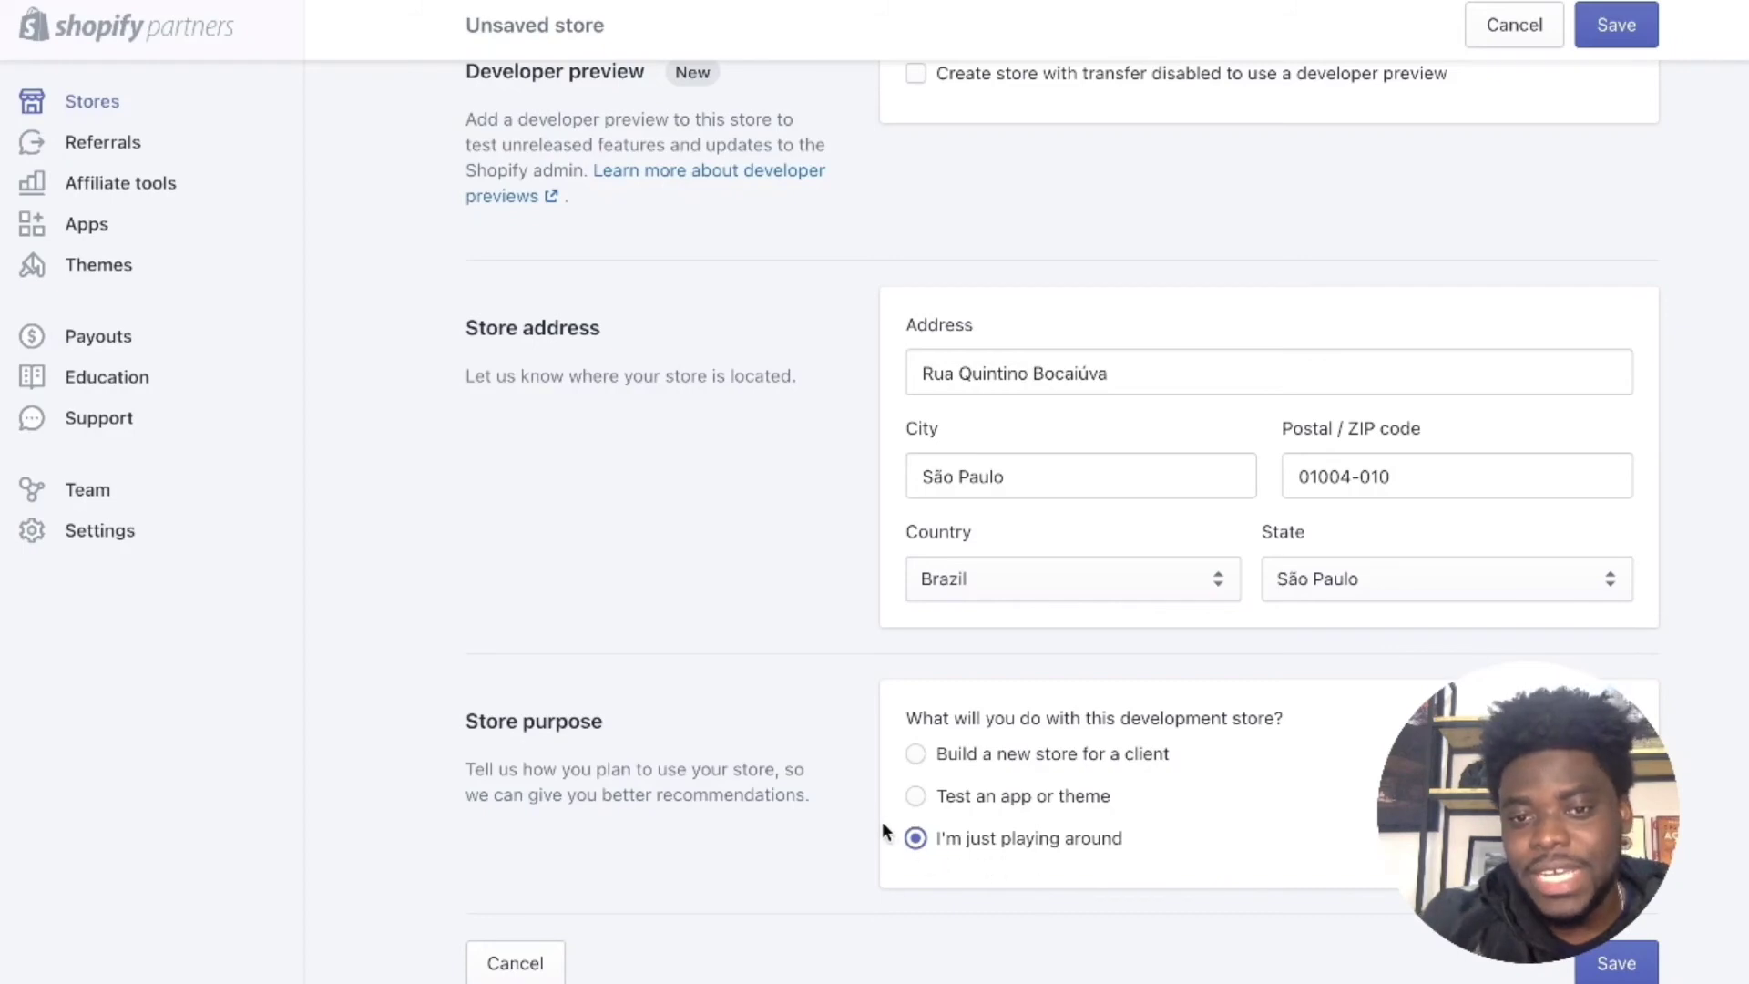
Step: Save the Add store form to create ESTRATEJI SHOP and review its "Get ready to sell online" admin home
left_click(1613, 968)
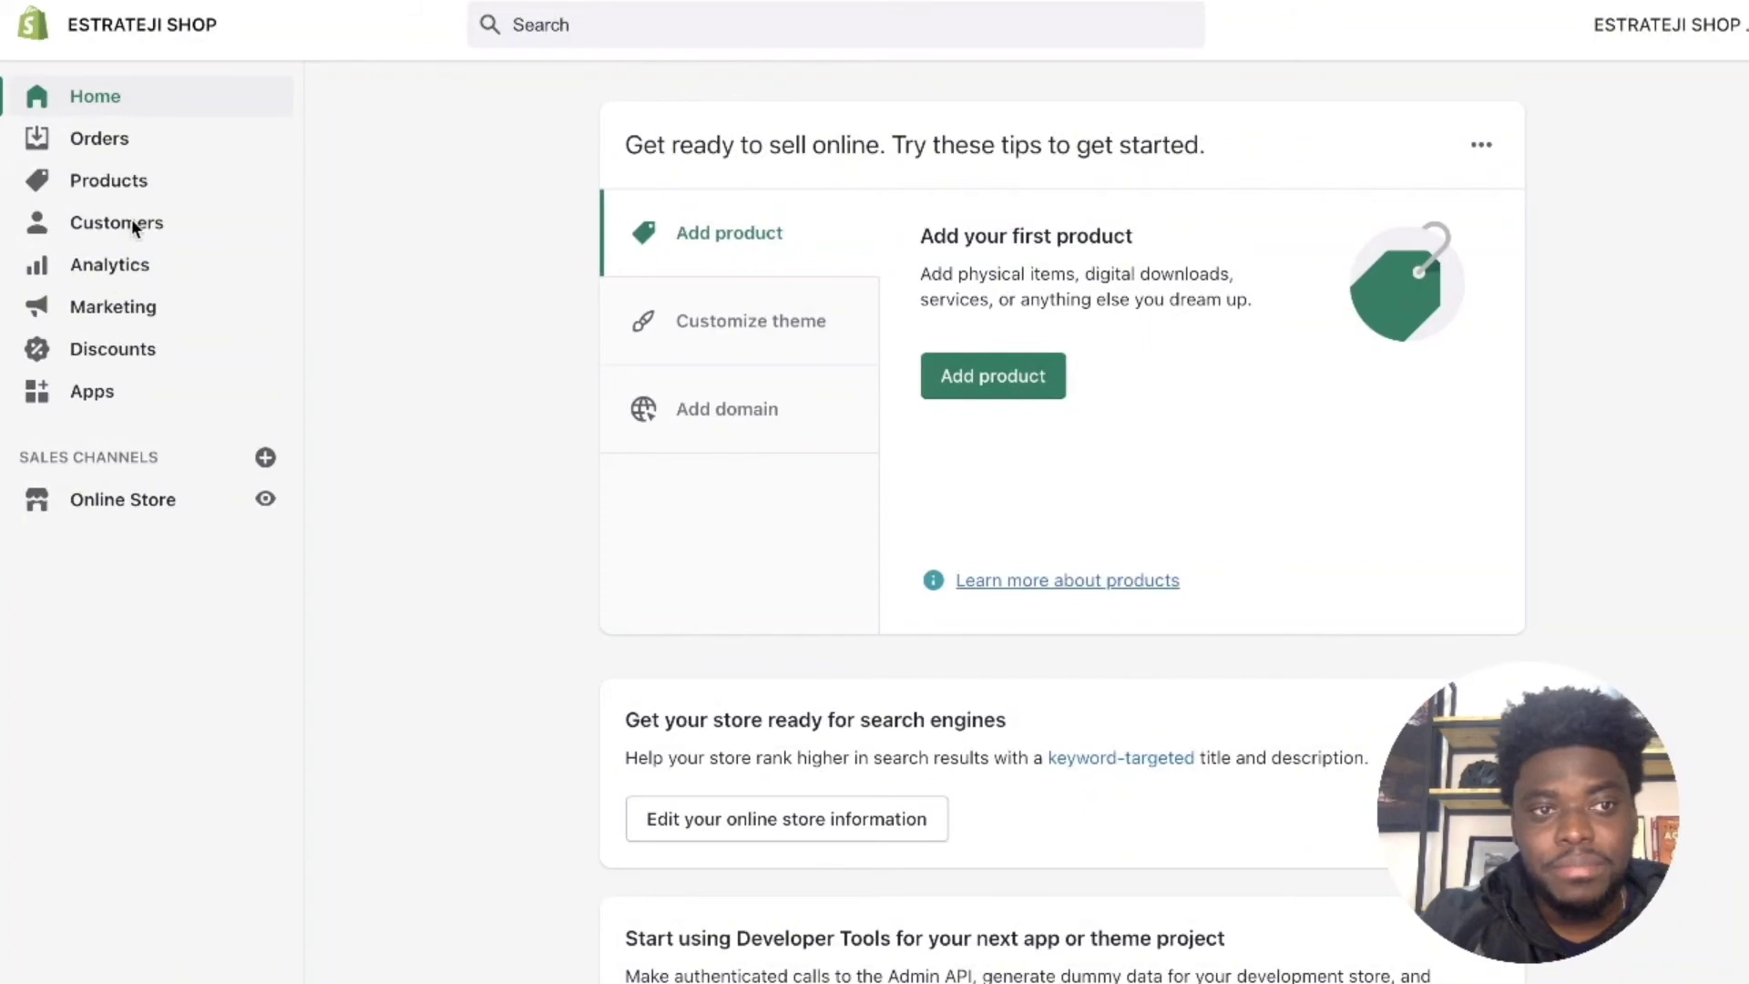
scroll(926, 550, "down", 5)
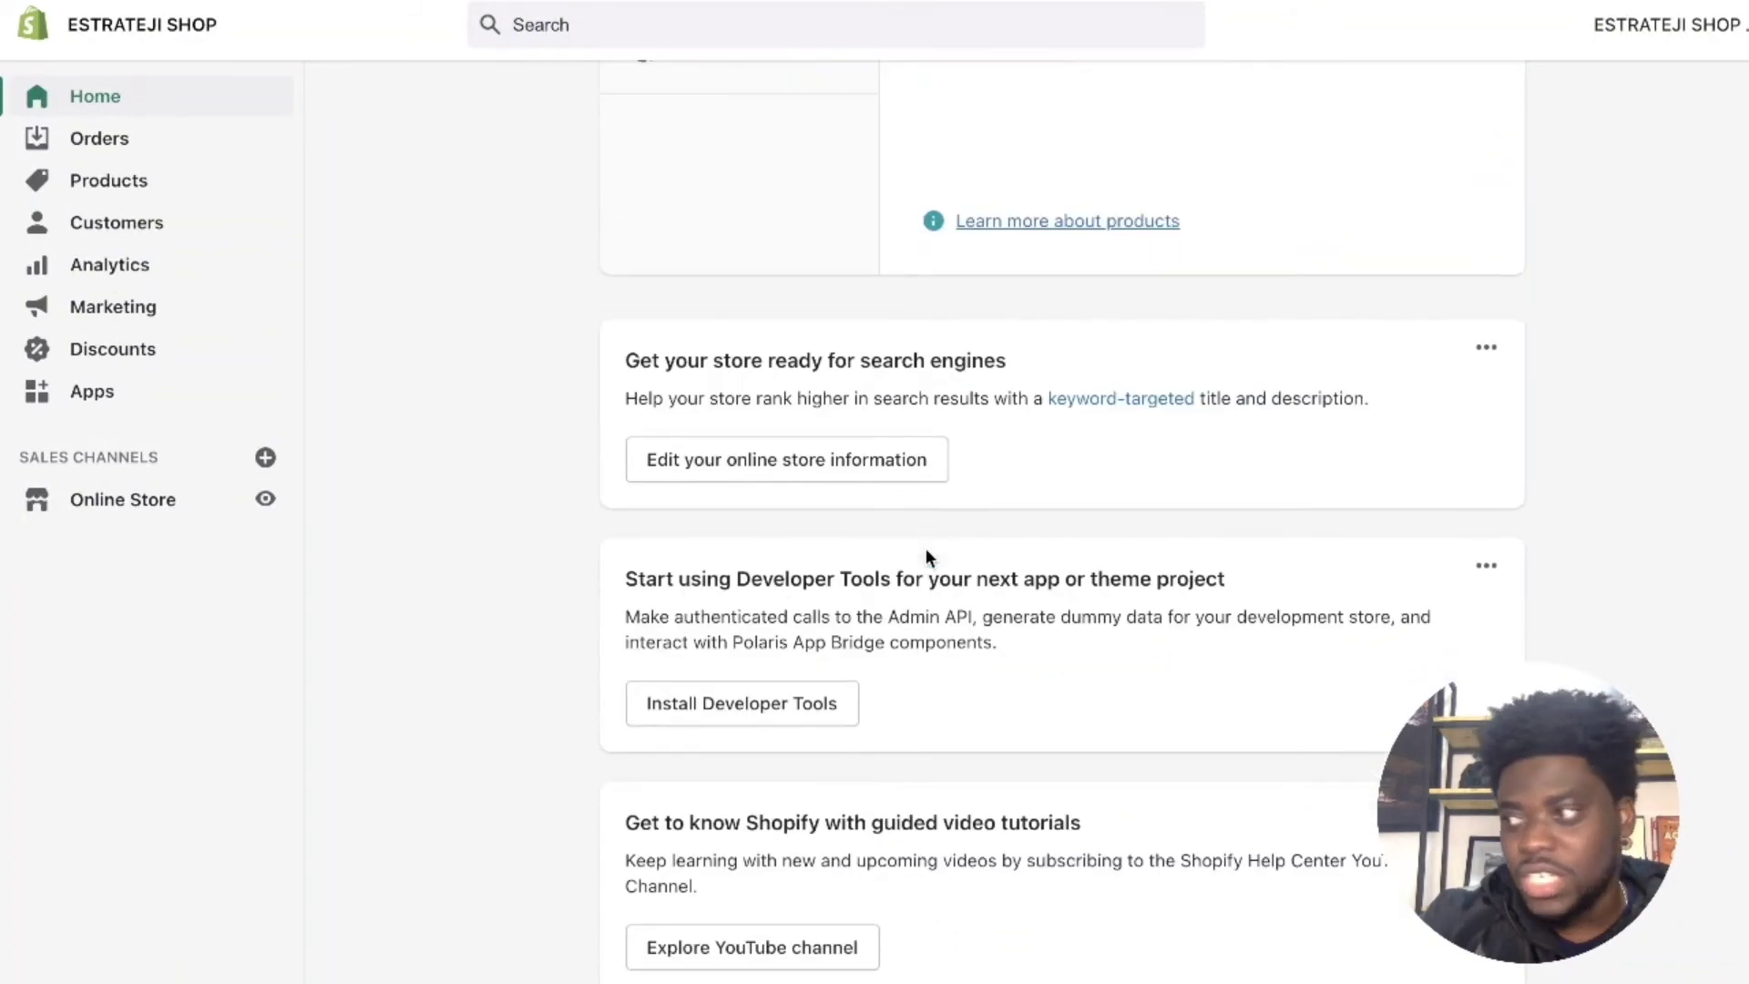
scroll(924, 549, "up", 4)
scroll(921, 545, "up", 2)
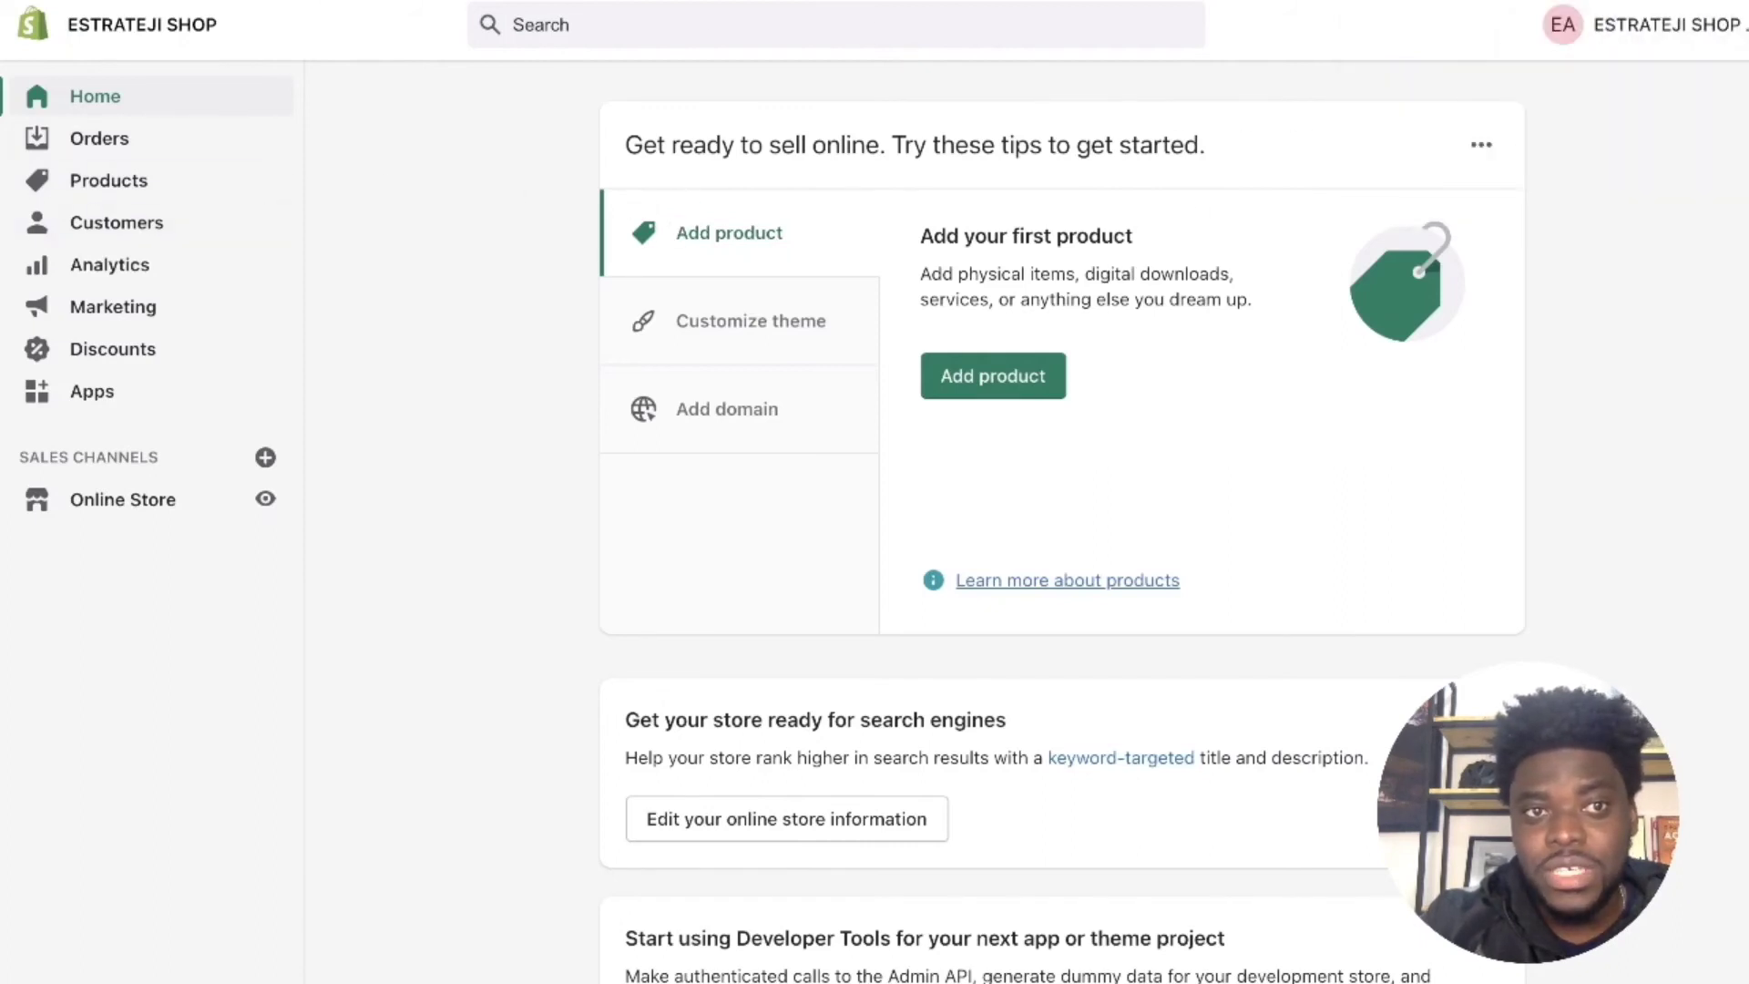
Step: After a brief detour in a new tab, go to Online Store and preview the live ESTRATEJI SHOP storefront
key("ctrl+t")
type("c")
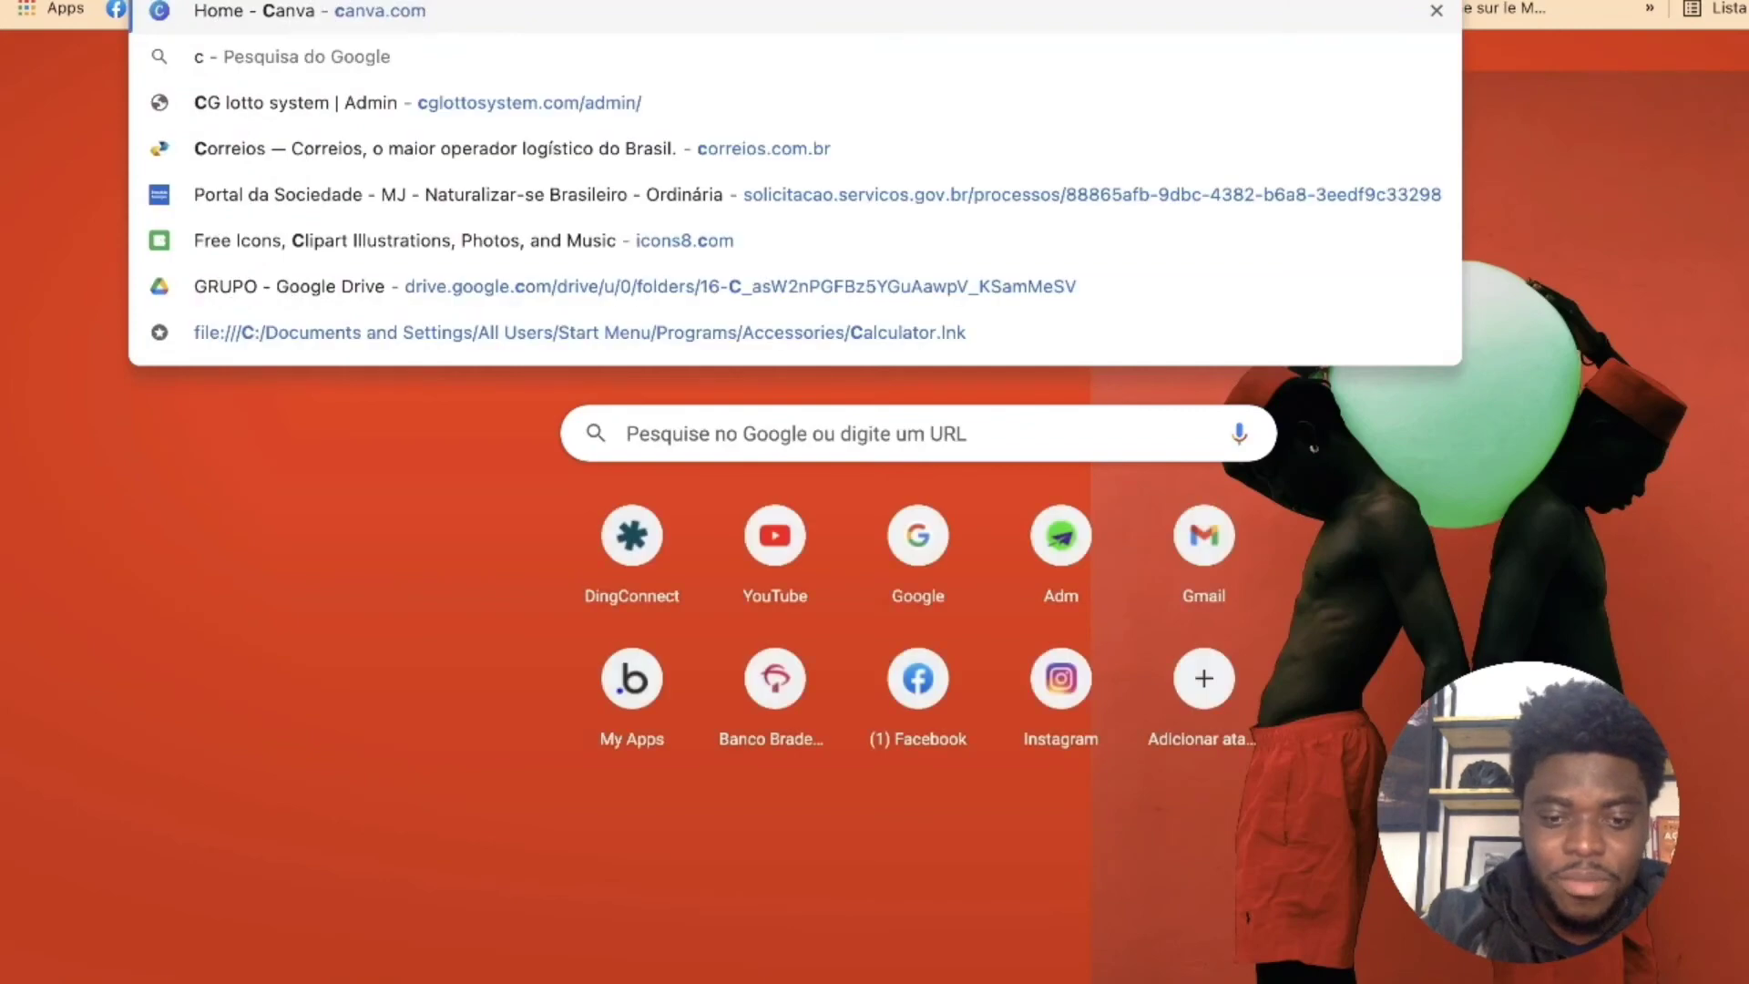
type("j")
key("Return")
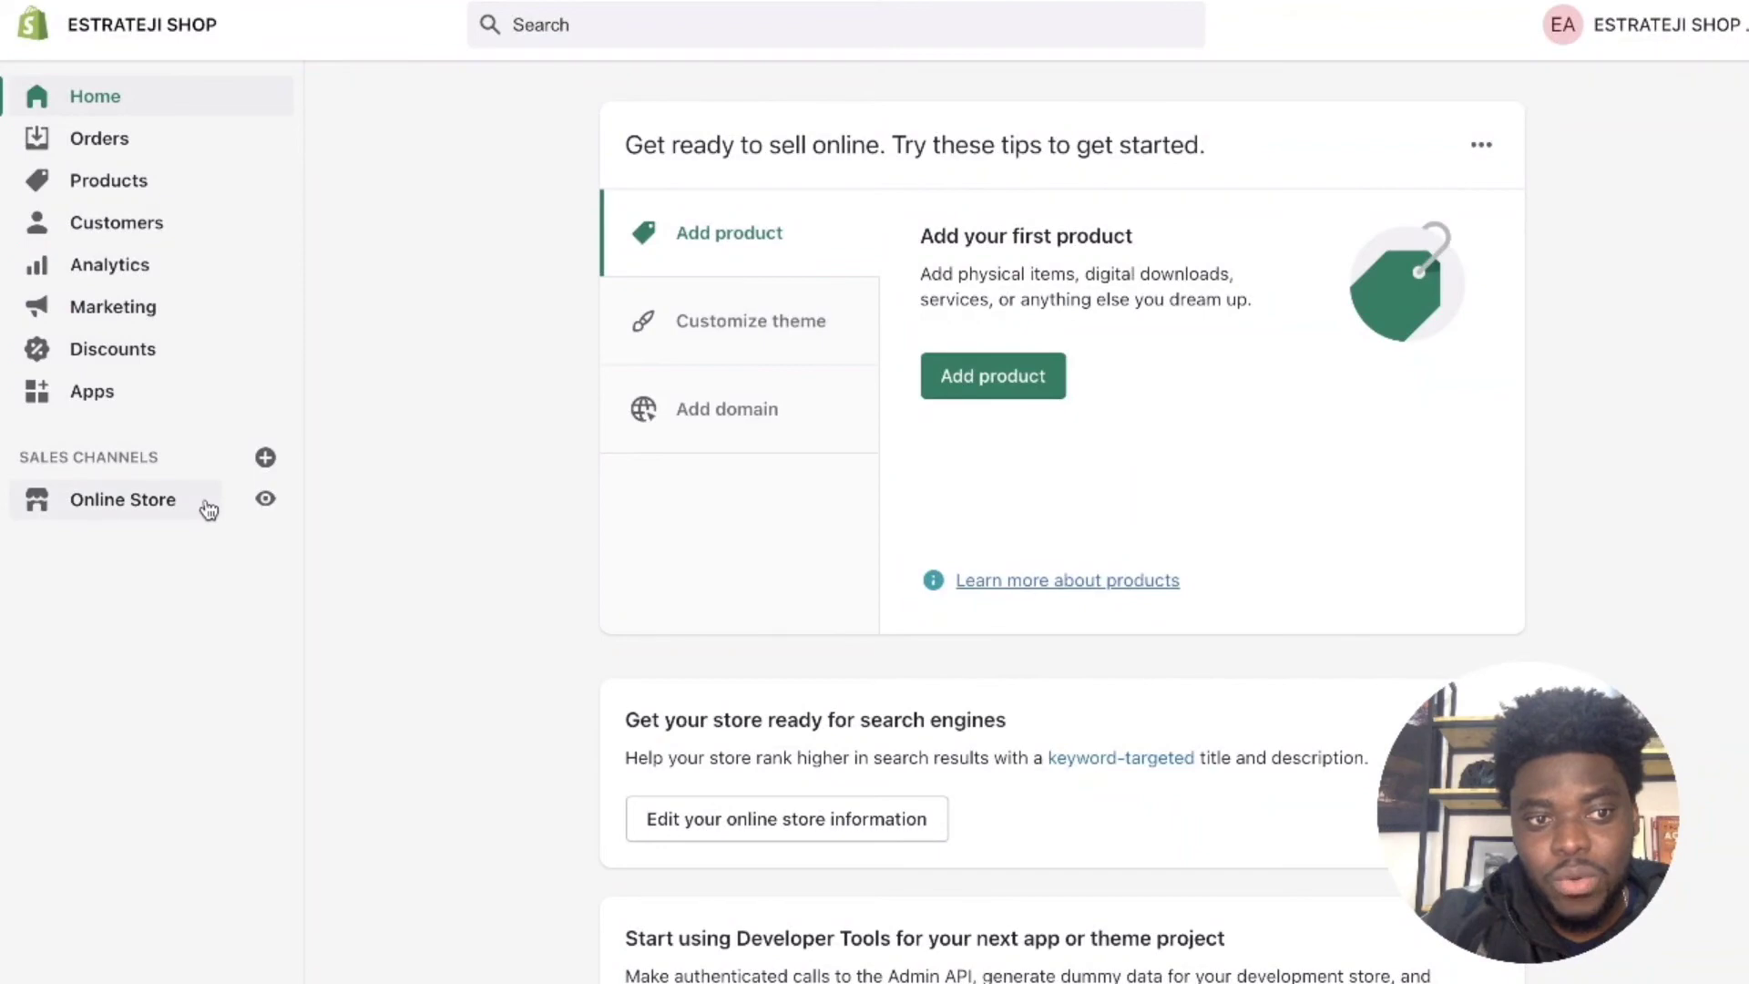
left_click(208, 509)
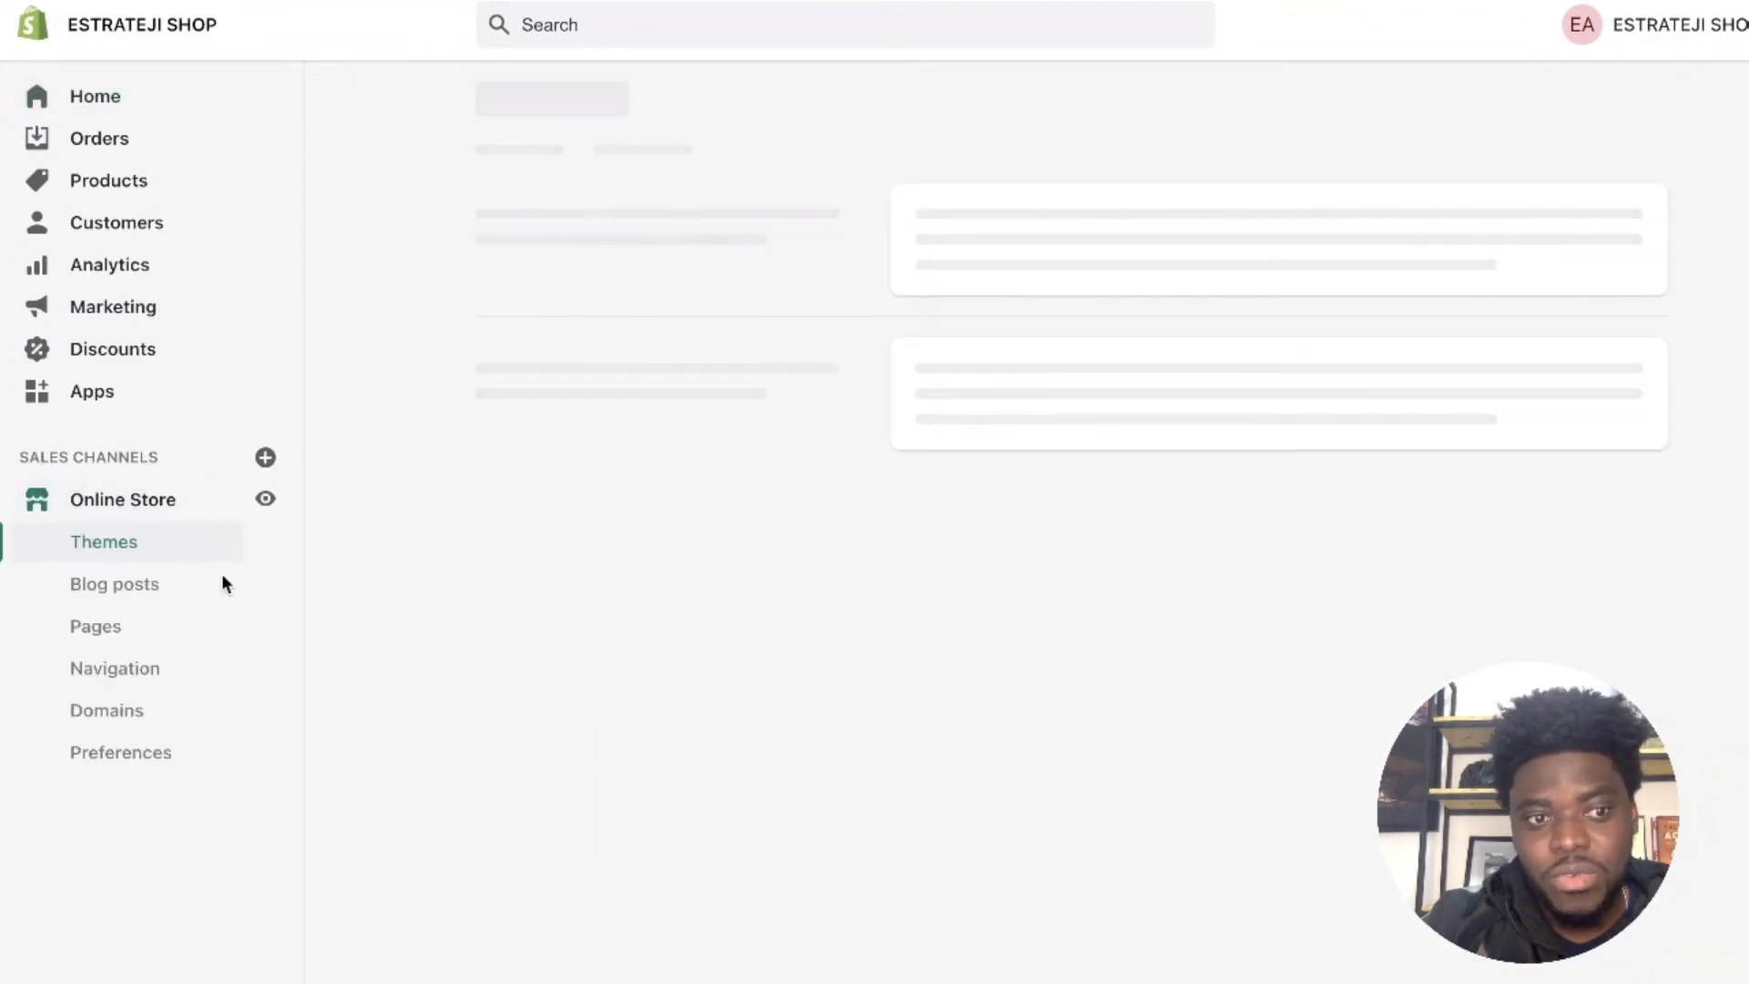
left_click(264, 500)
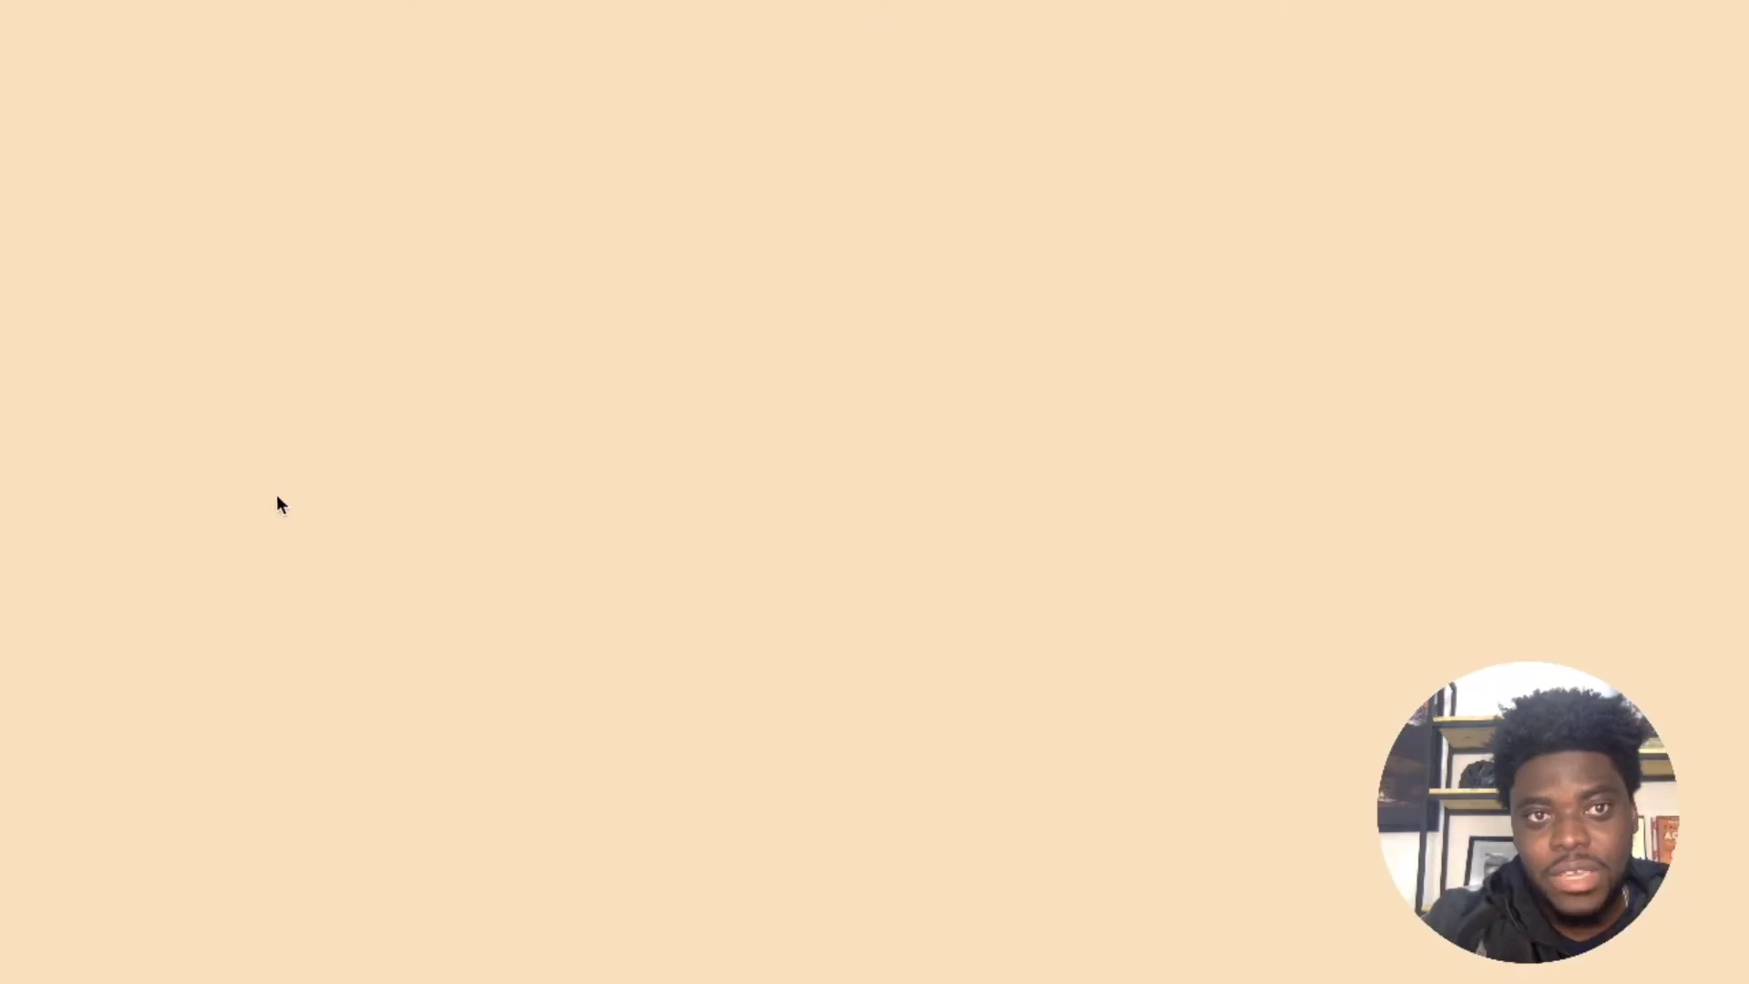